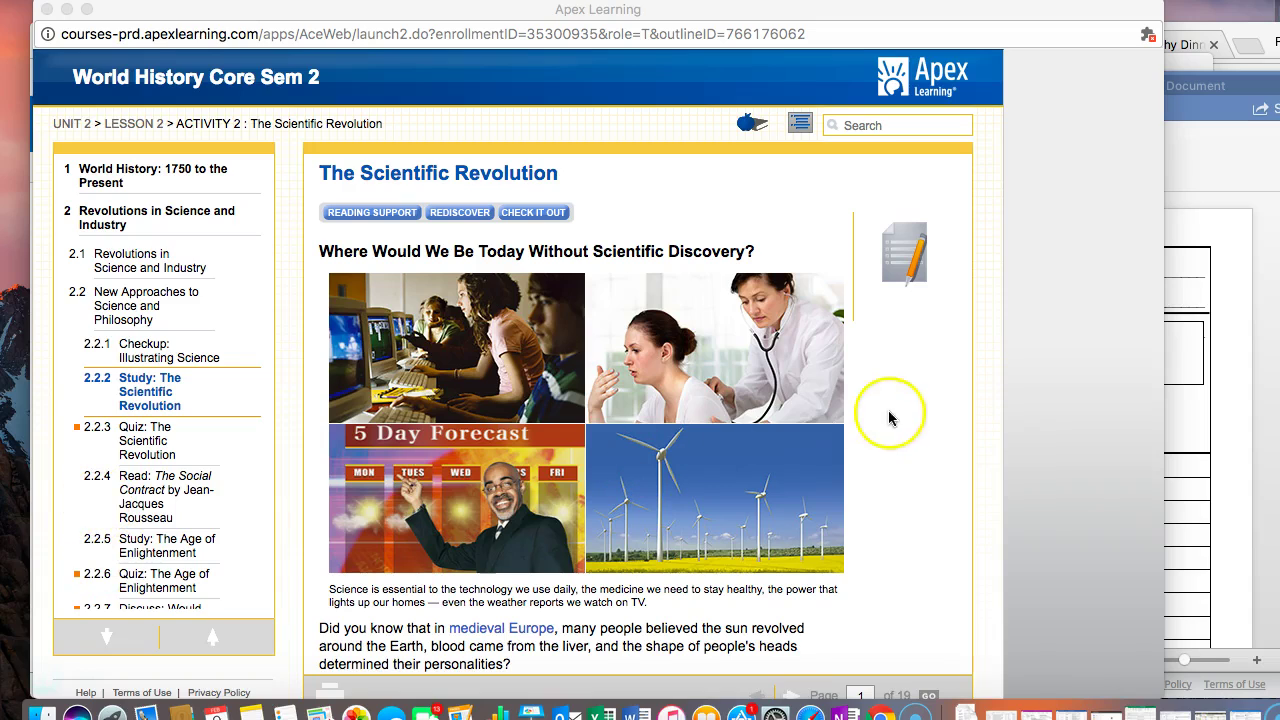
Step: Bring the Cornell Notes document in Word to the front, move its window higher, and place the cursor after "Essential Question:"
left_click(1215, 176)
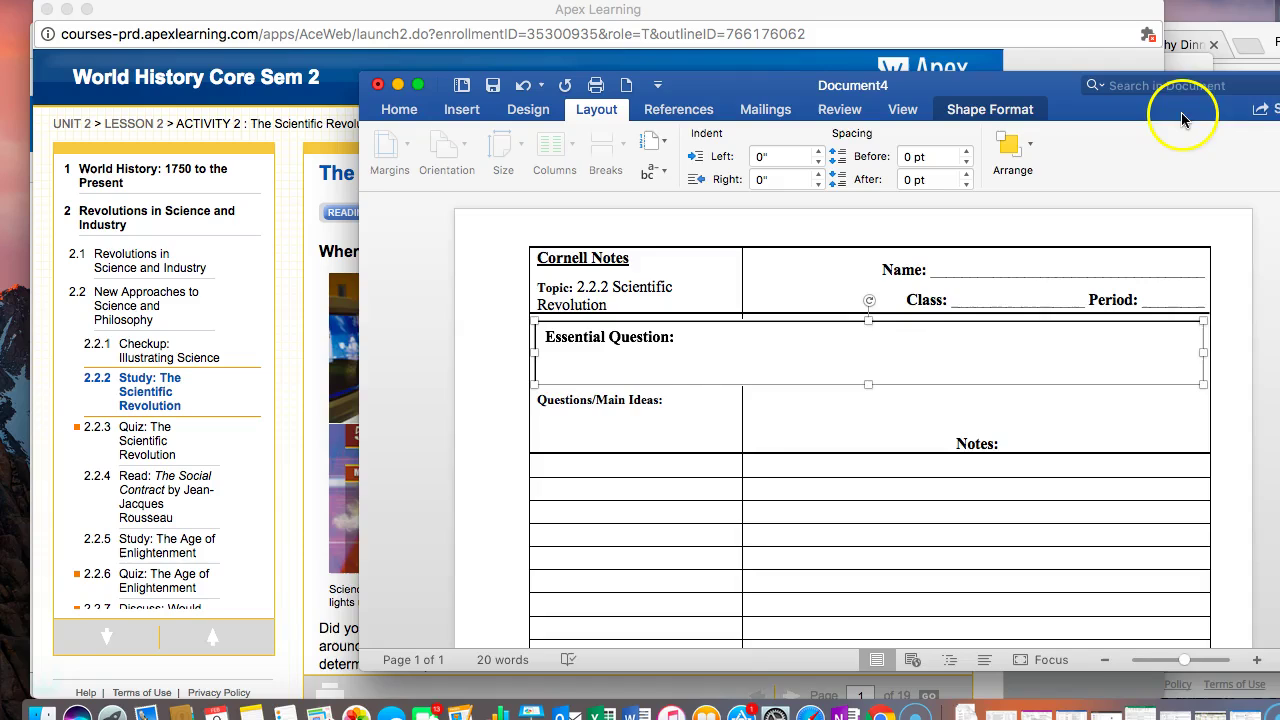
left_click_drag(1177, 114, 1214, 51)
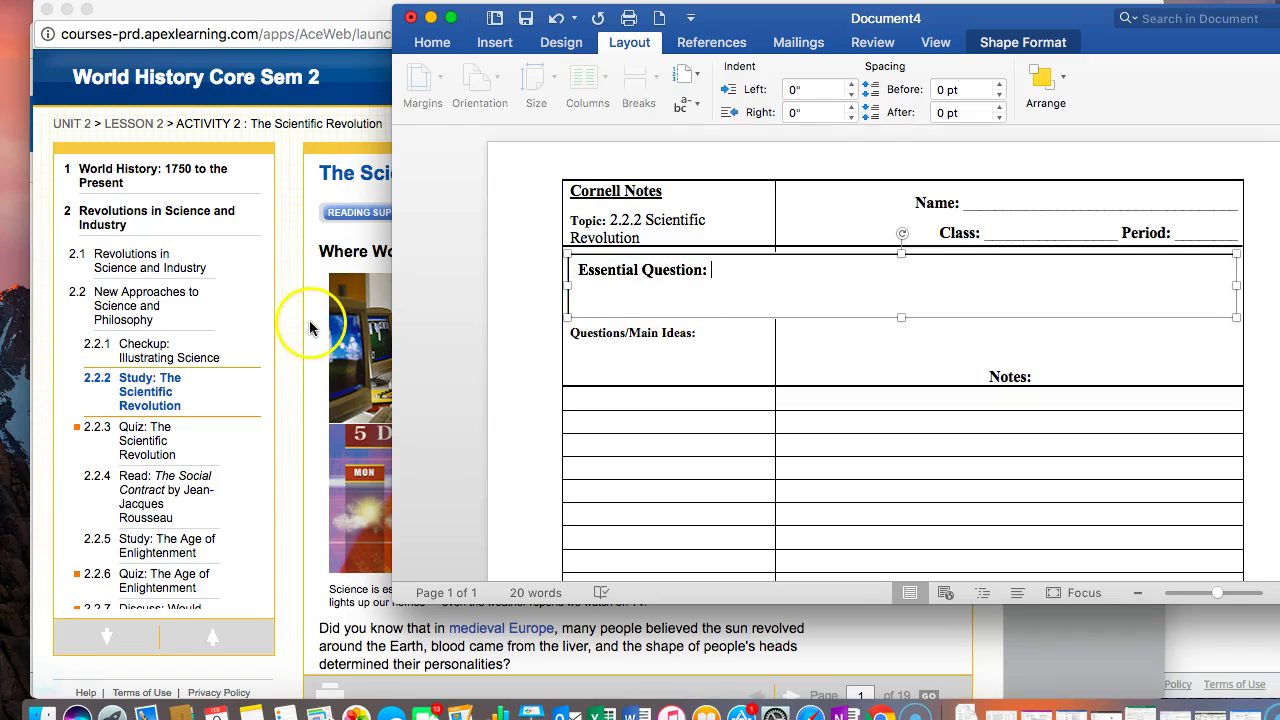
left_click(638, 288)
Step: Check the heading on the Apex Learning lesson page and begin the Essential Question in Word with "Where Would We Be Without"
left_click(309, 349)
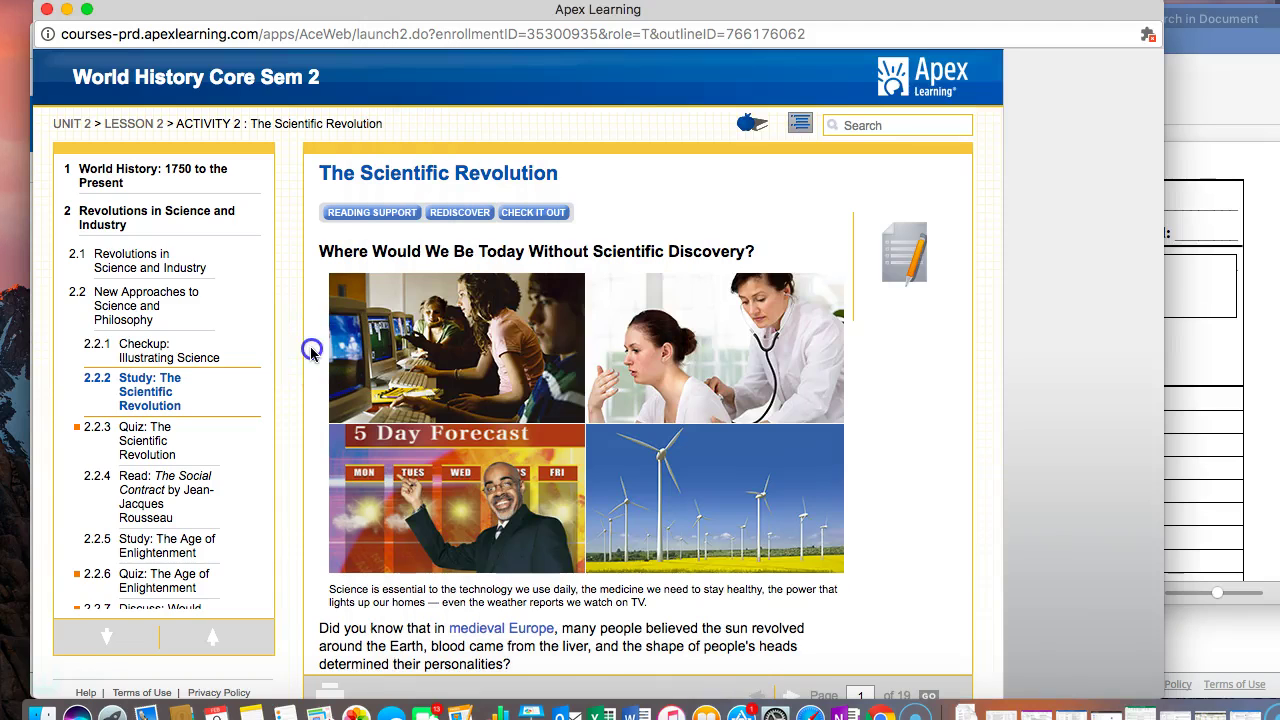
left_click(590, 350)
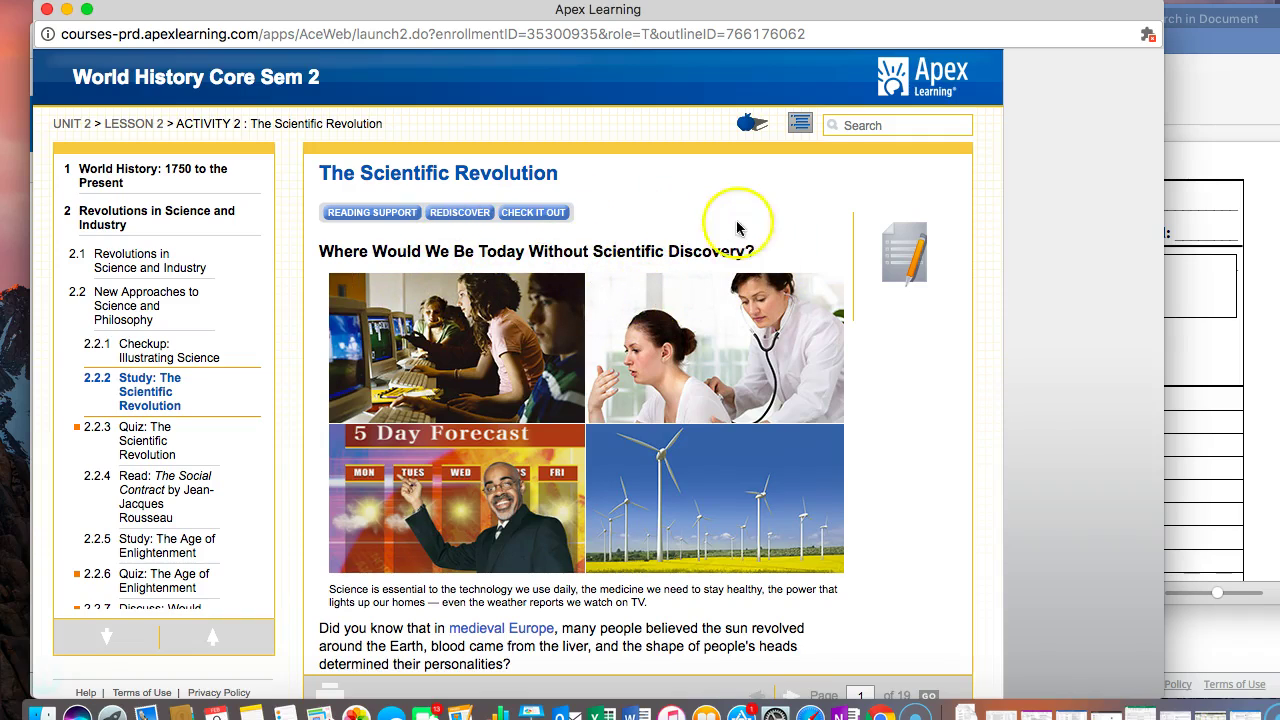
left_click(1205, 285)
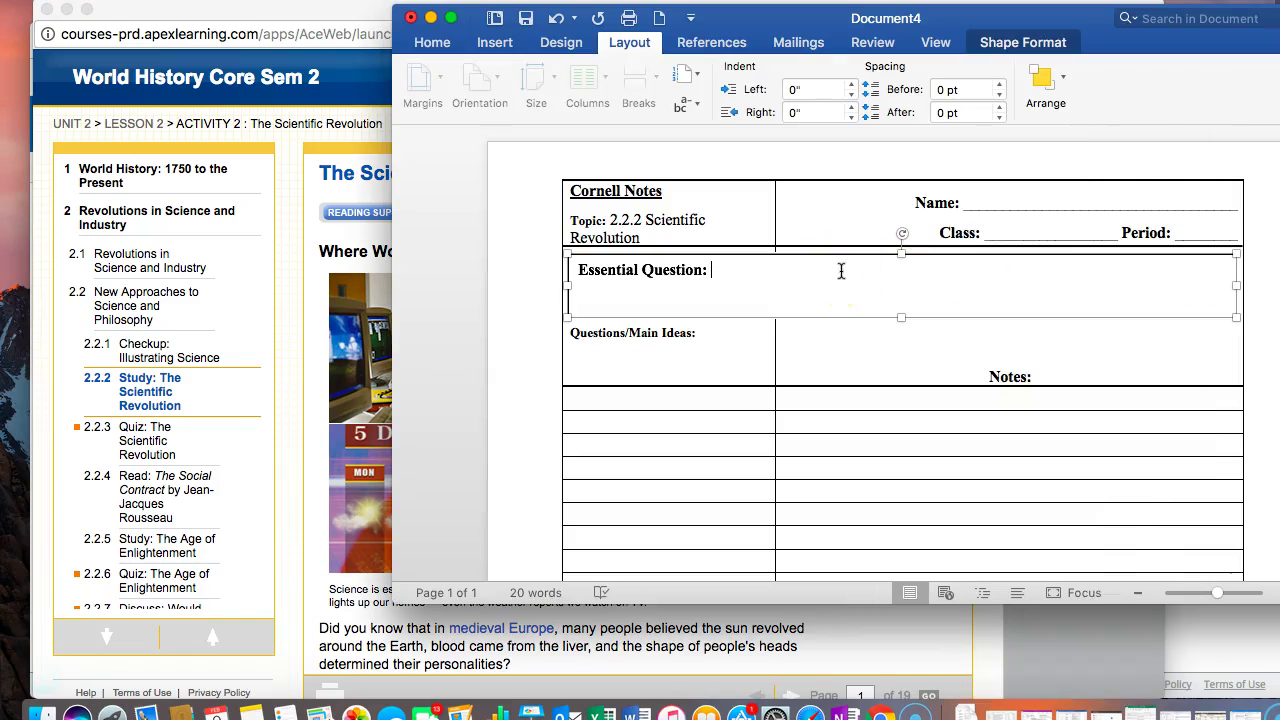
type("Where Would We Be Without")
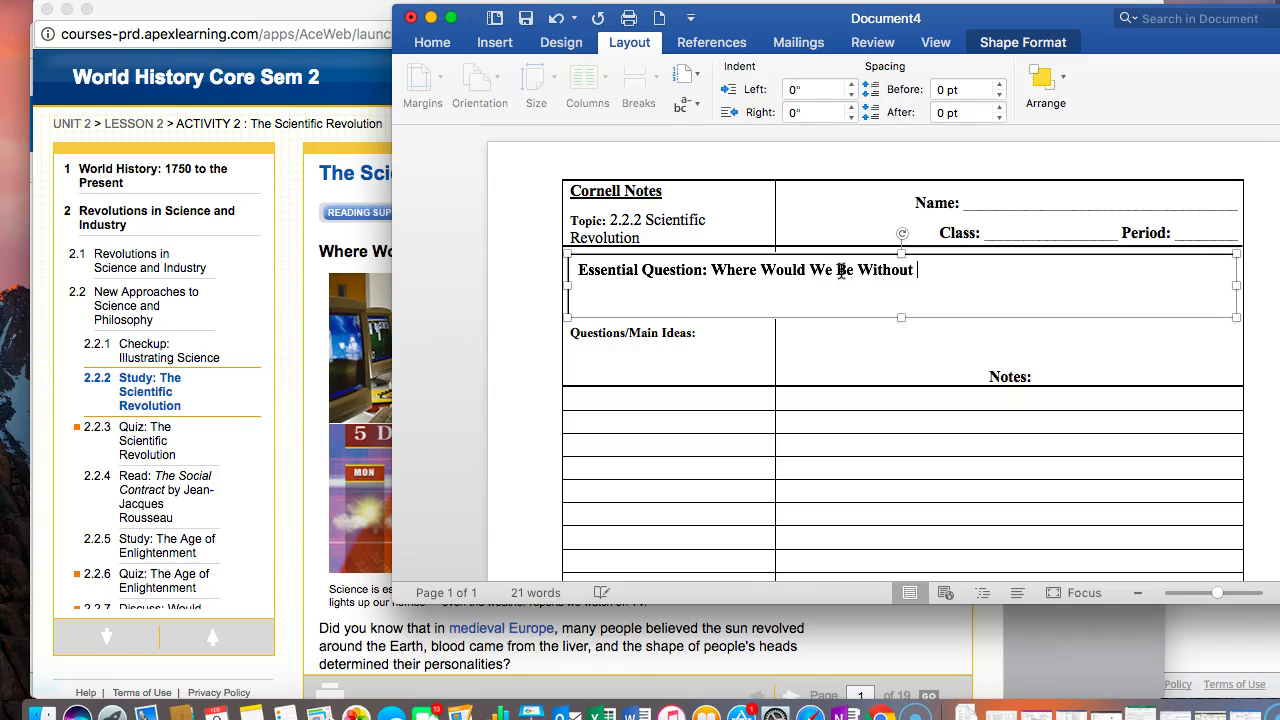
Step: Recheck the lesson heading and complete the Essential Question as "Where Would We Be Today Without Scientific Discovery?"
key("super+Tab")
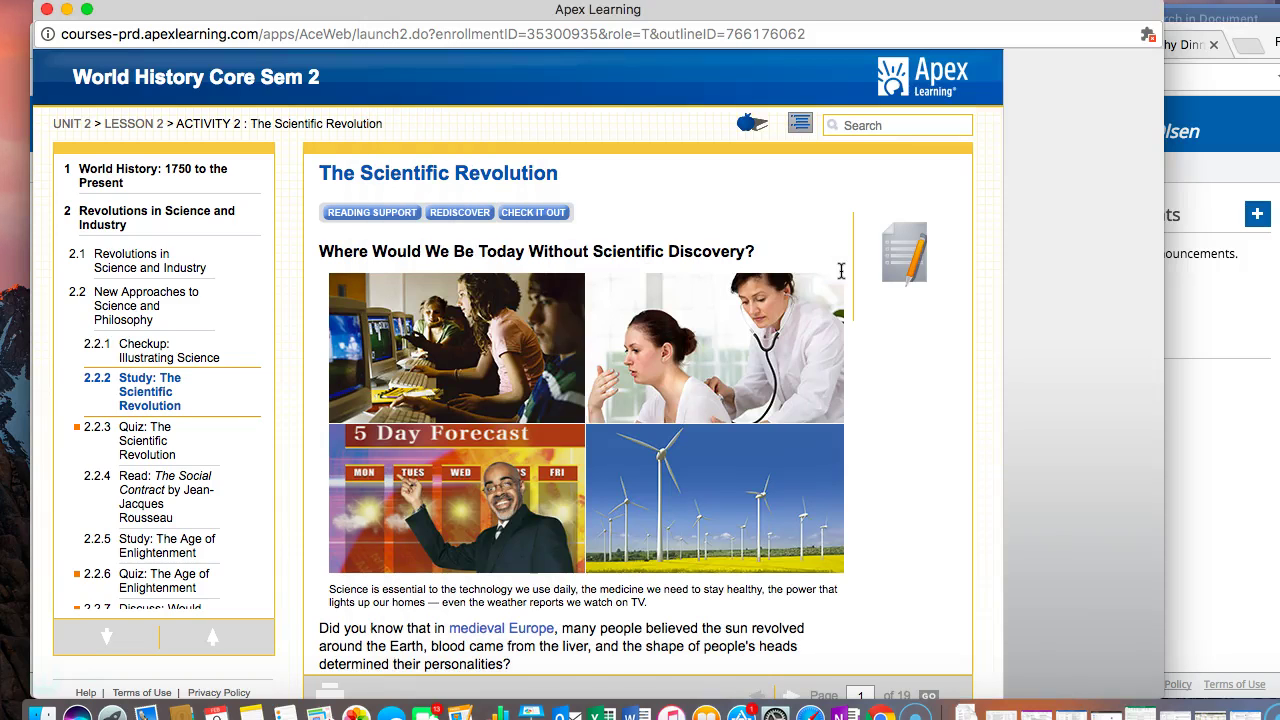
key("super+Tab")
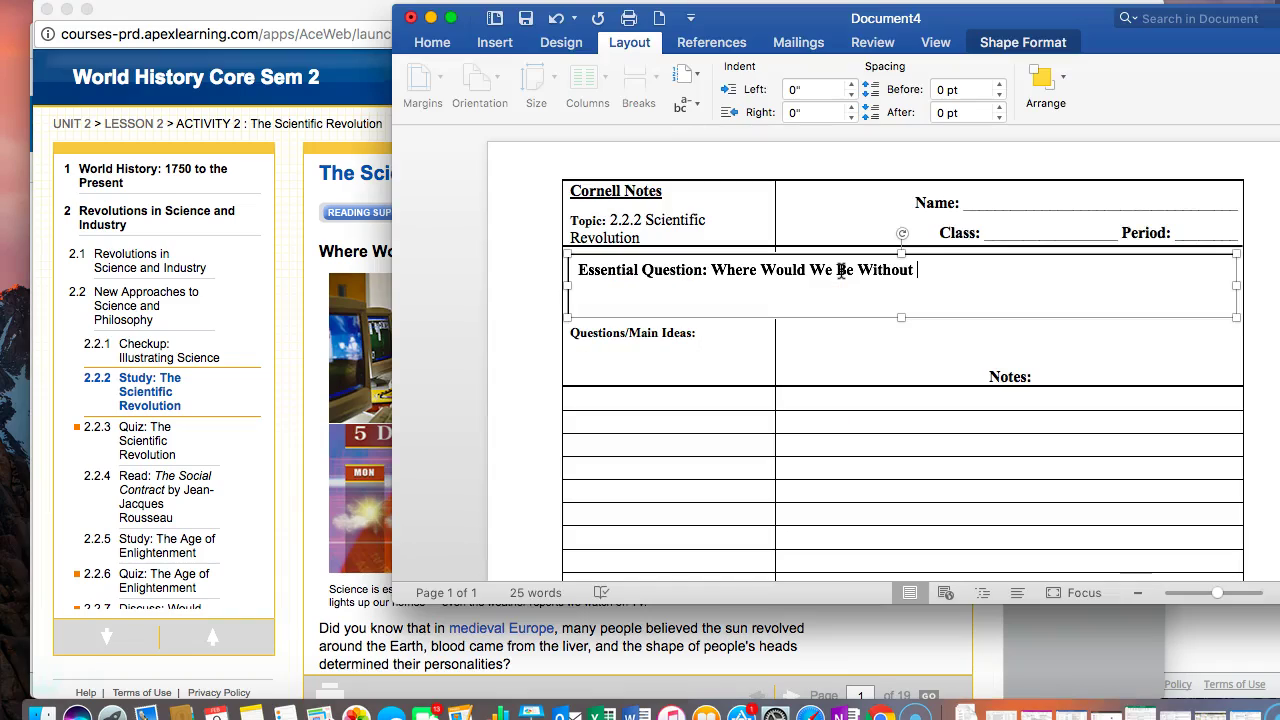
left_click(862, 272)
type("Today")
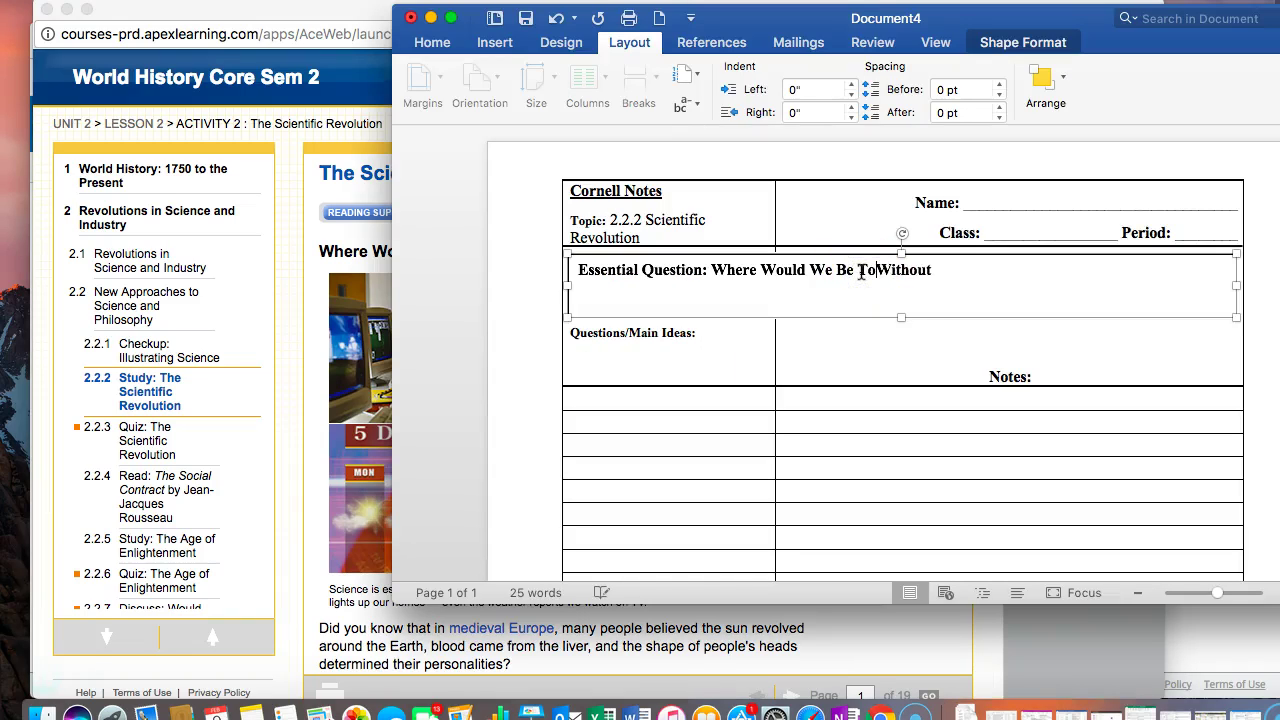
key("Right")
key("Right")
key("Right")
key("Right")
key("Right")
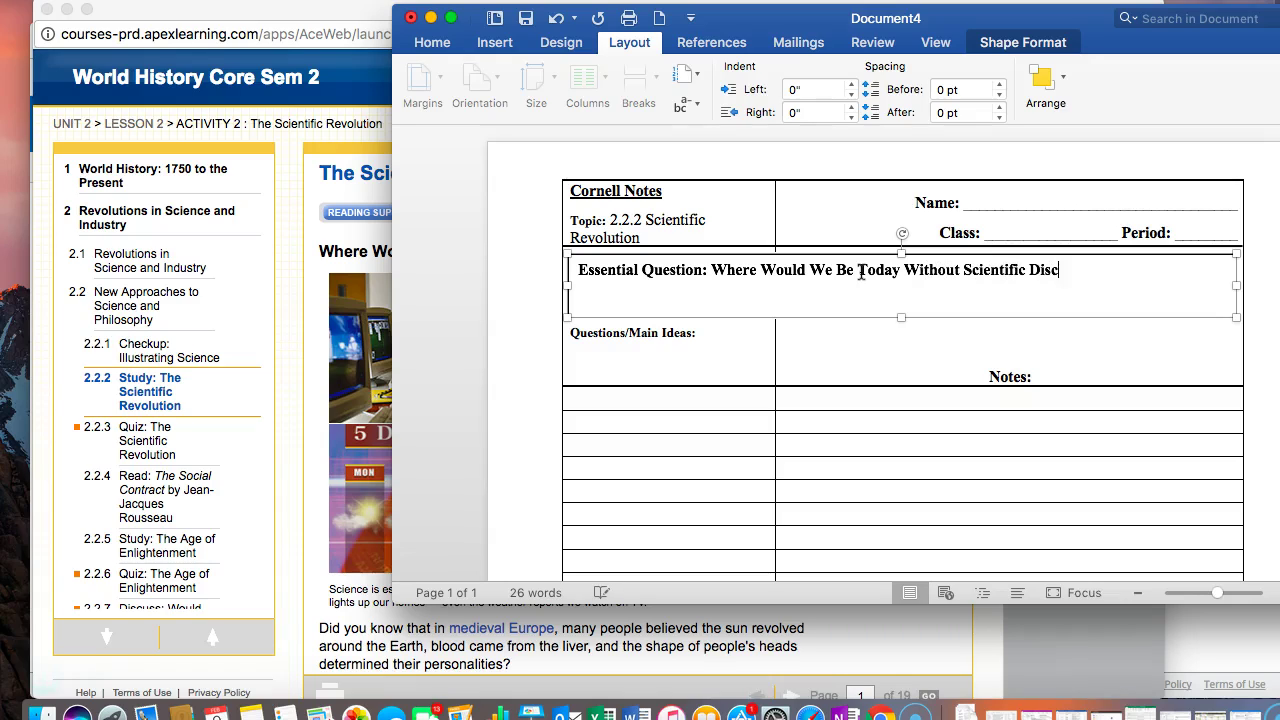
type("very?")
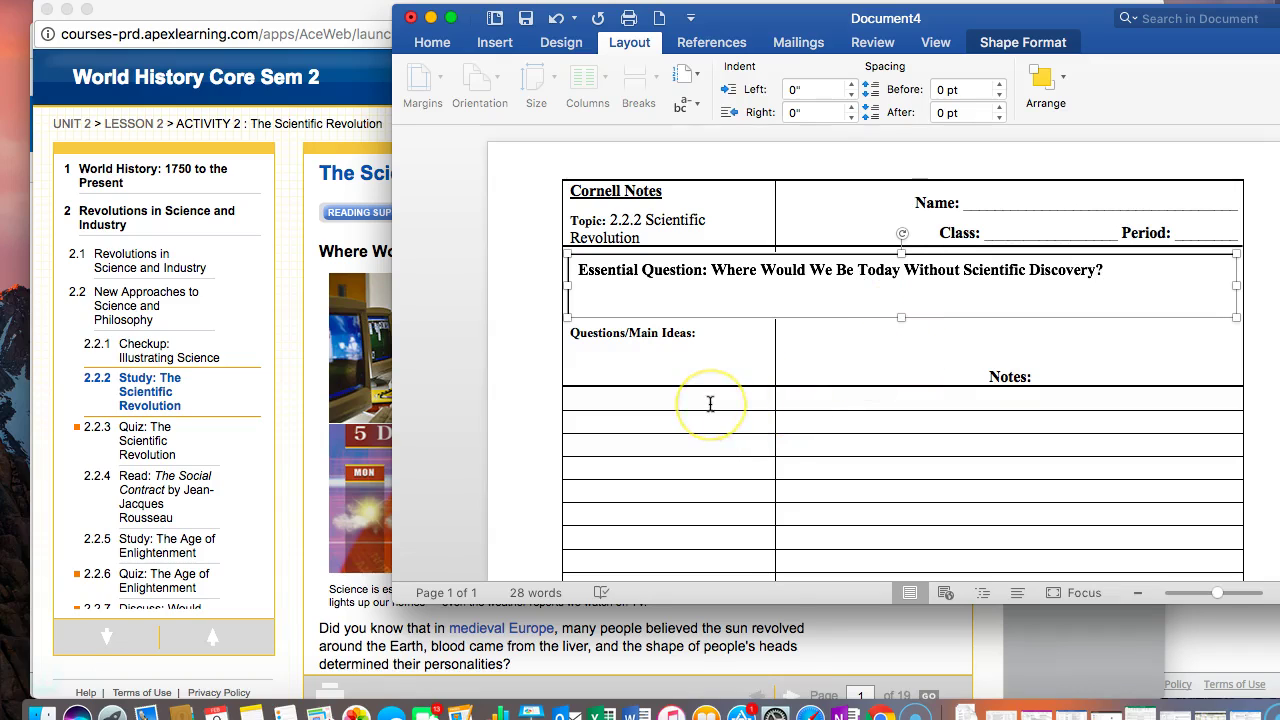
Step: Switch to the Apex Learning lesson and read page 1 about the impact of science, through to the written-response prompt
scroll(710, 403, "down", 5)
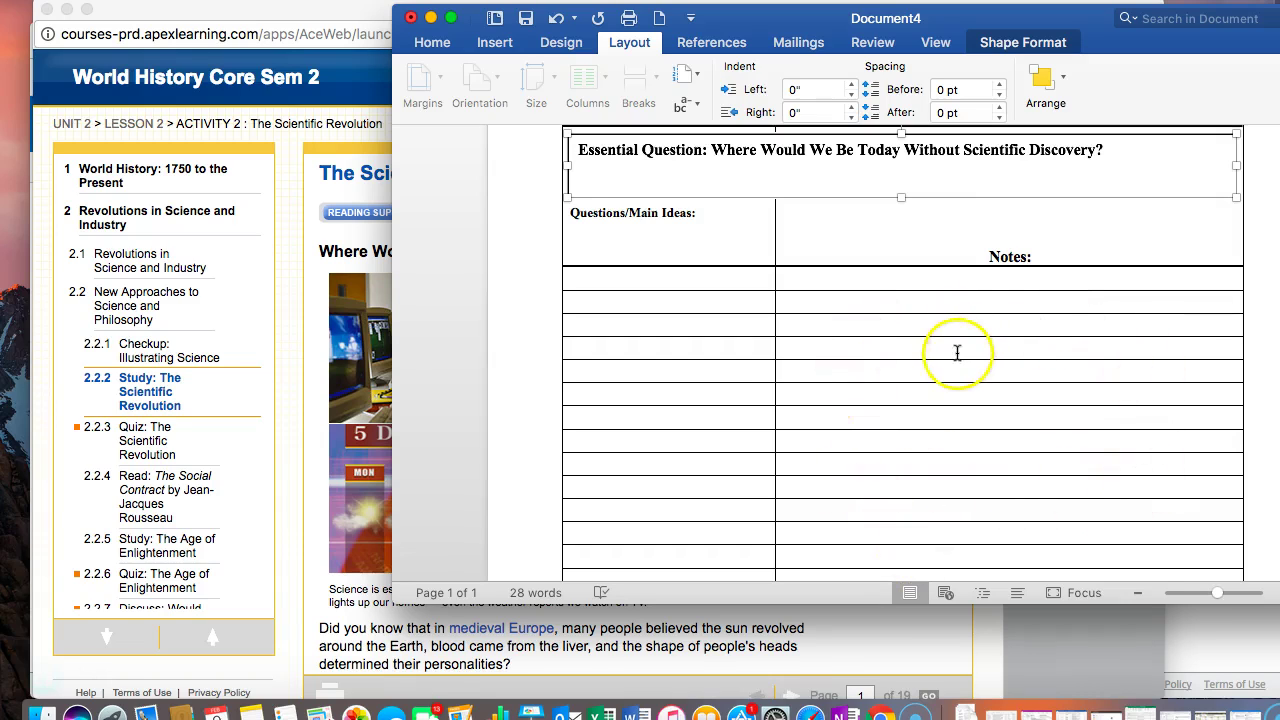
key("super+Tab")
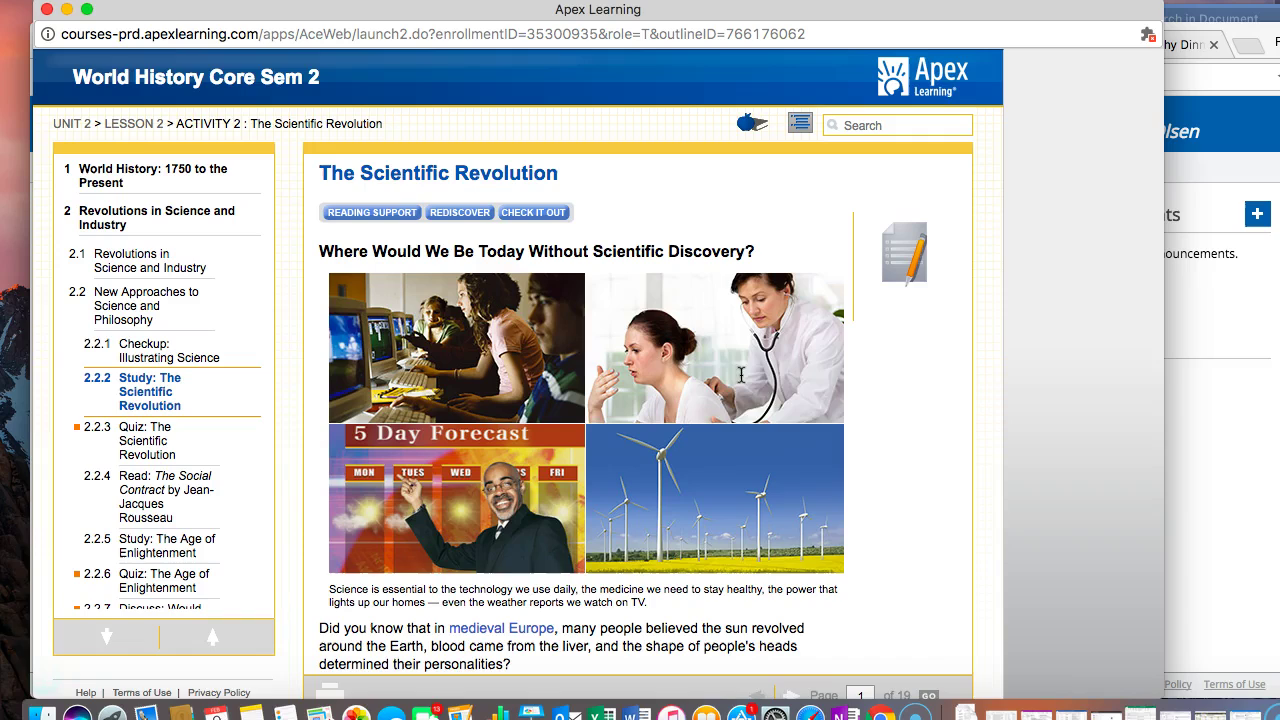
scroll(839, 390, "down", 5)
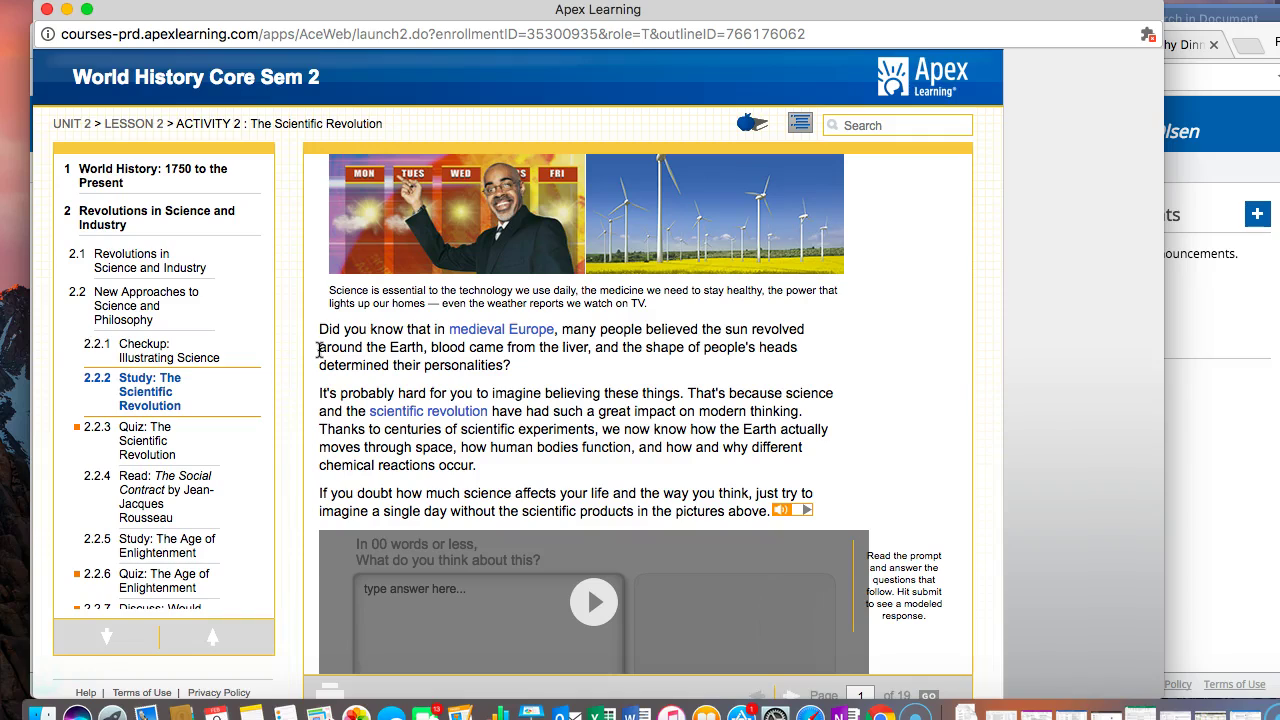
left_click(319, 371)
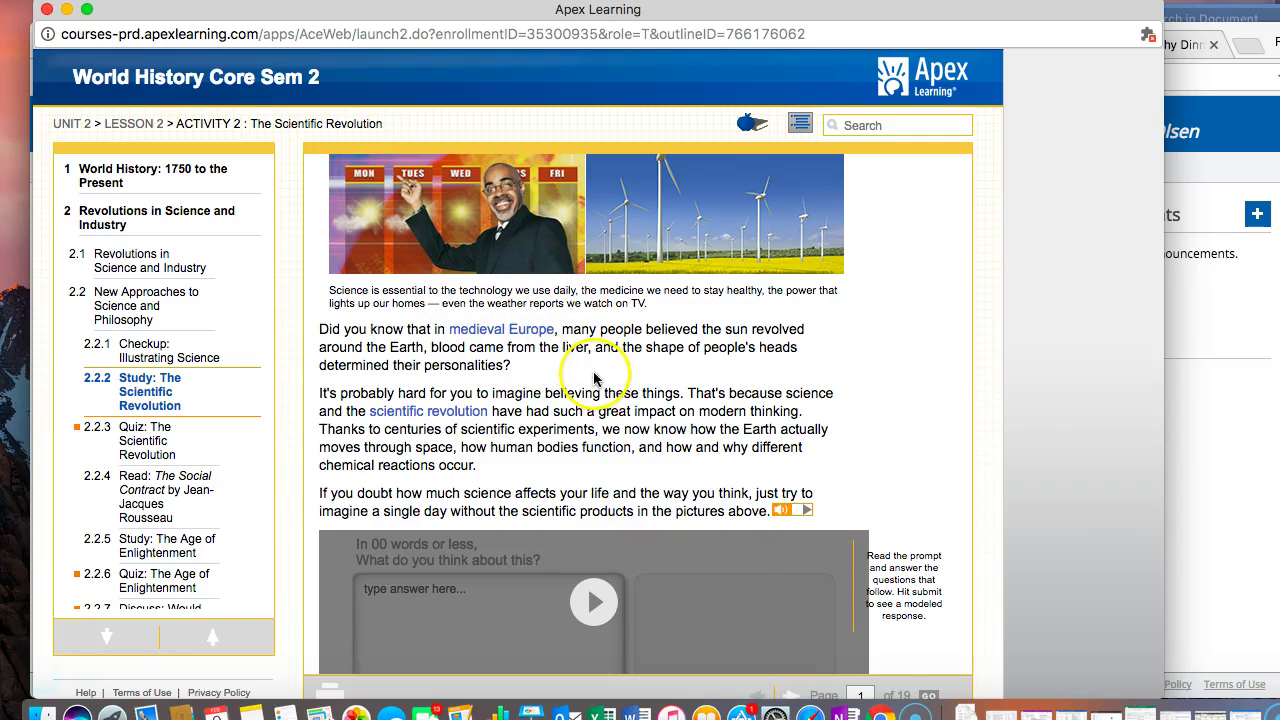
scroll(847, 408, "down", 1)
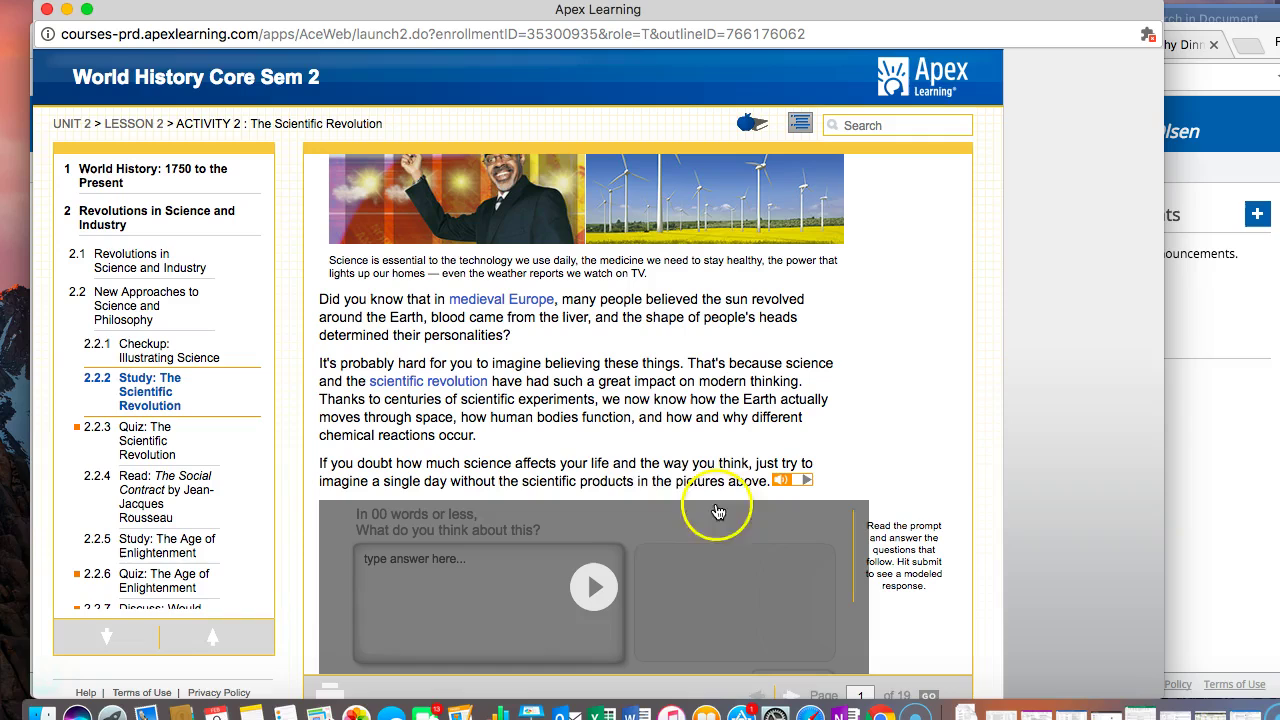
scroll(893, 300, "up", 3)
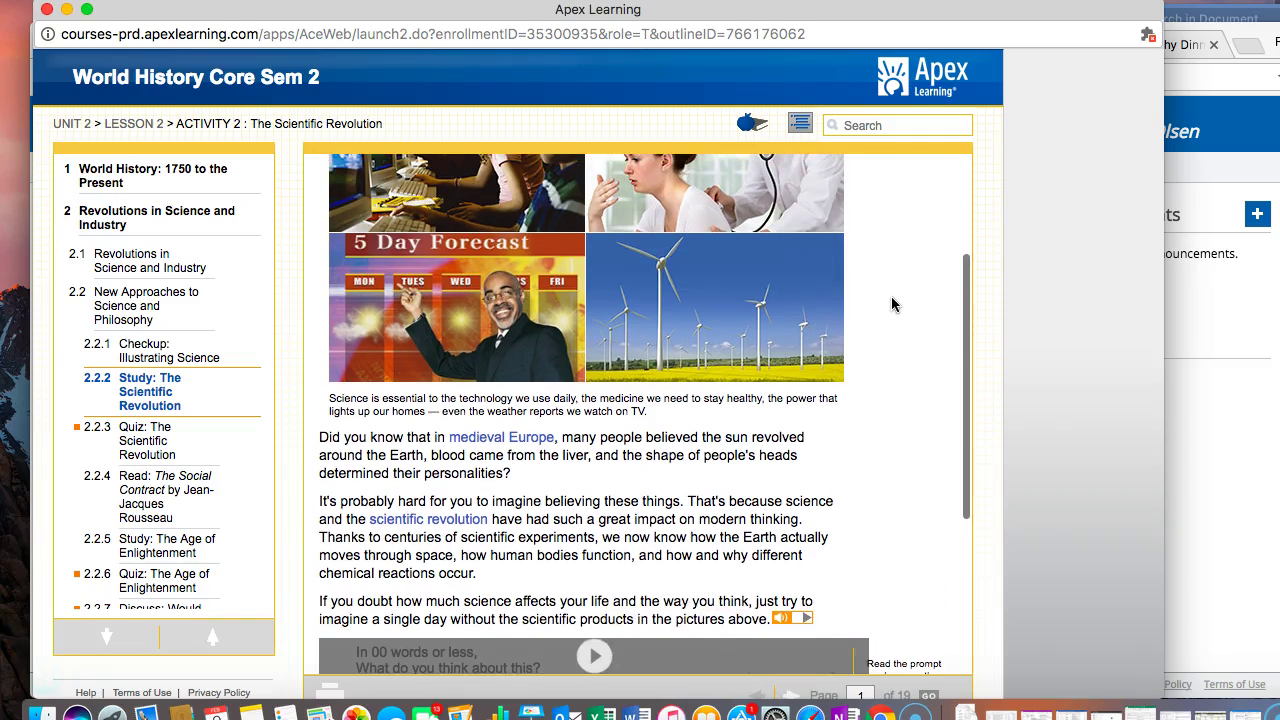
scroll(891, 304, "up", 3)
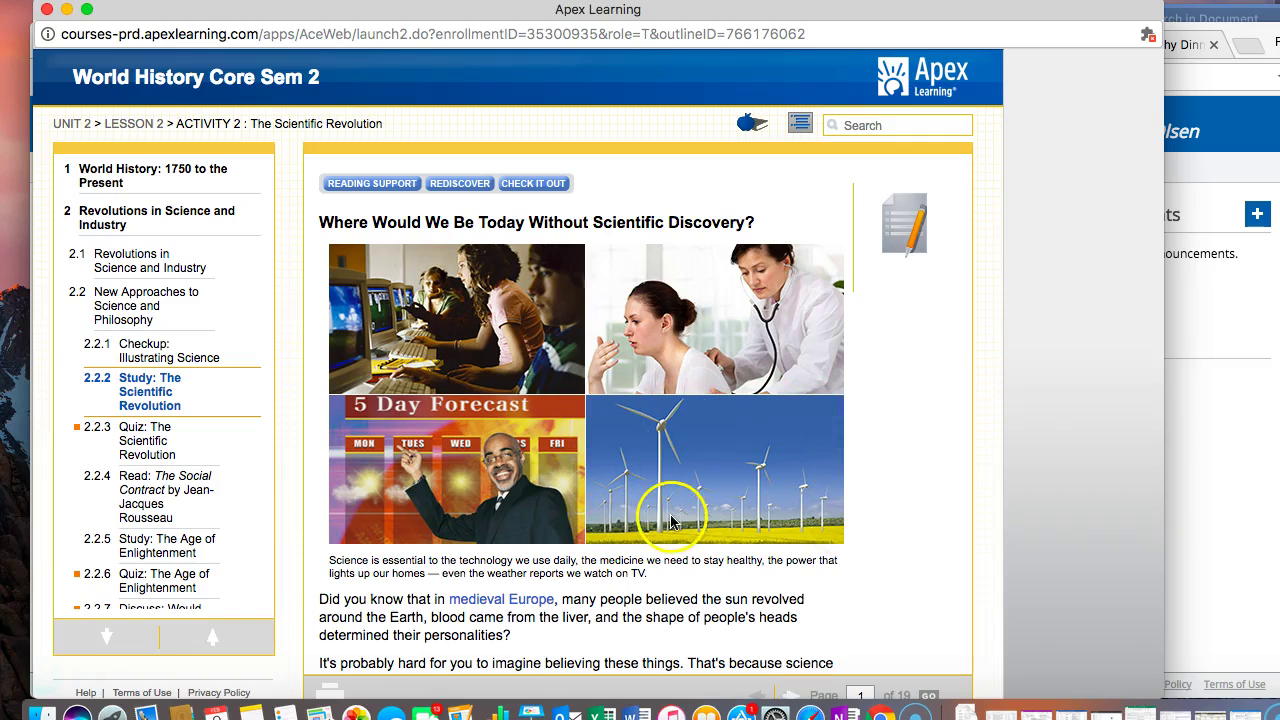
scroll(879, 516, "down", 5)
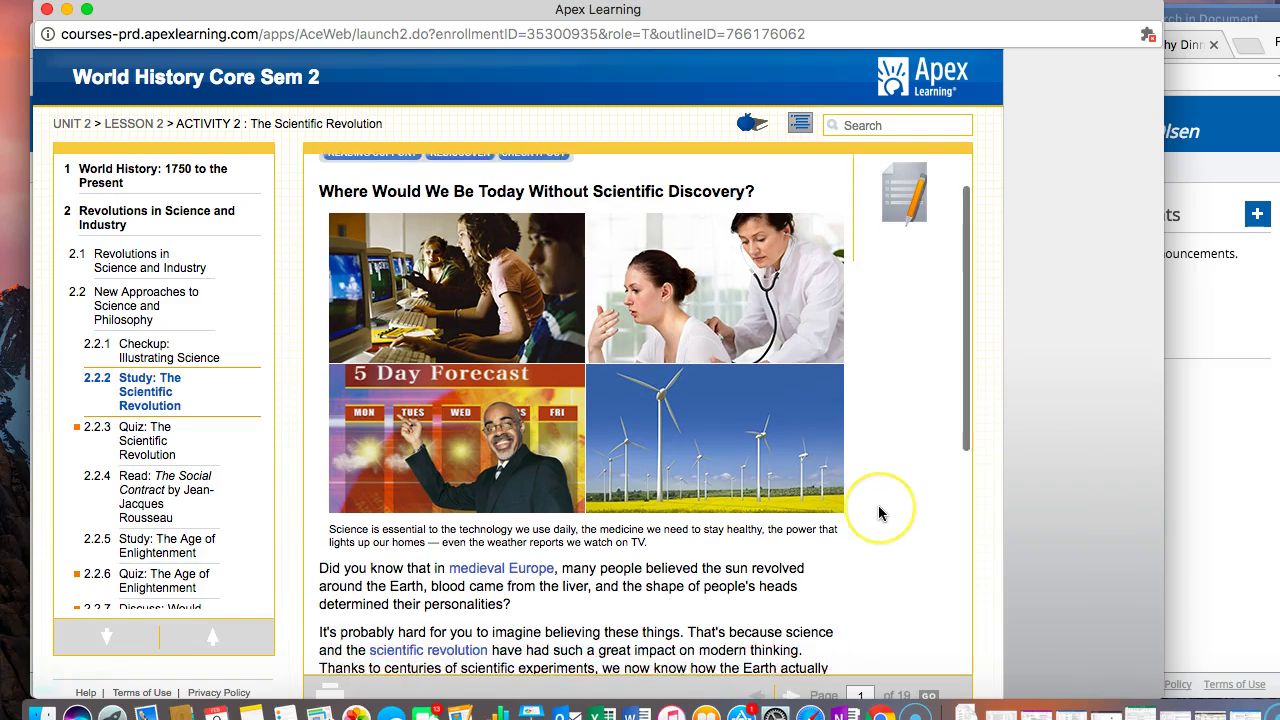
scroll(879, 513, "down", 2)
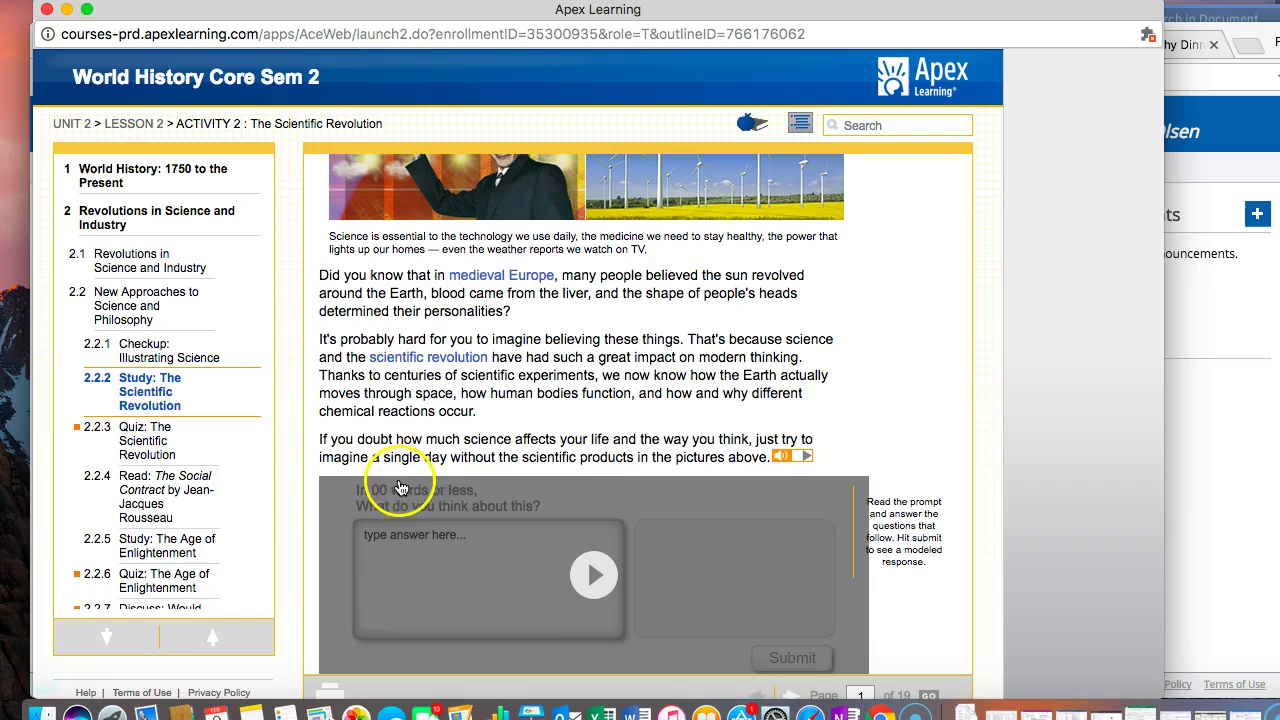
scroll(883, 291, "up", 7)
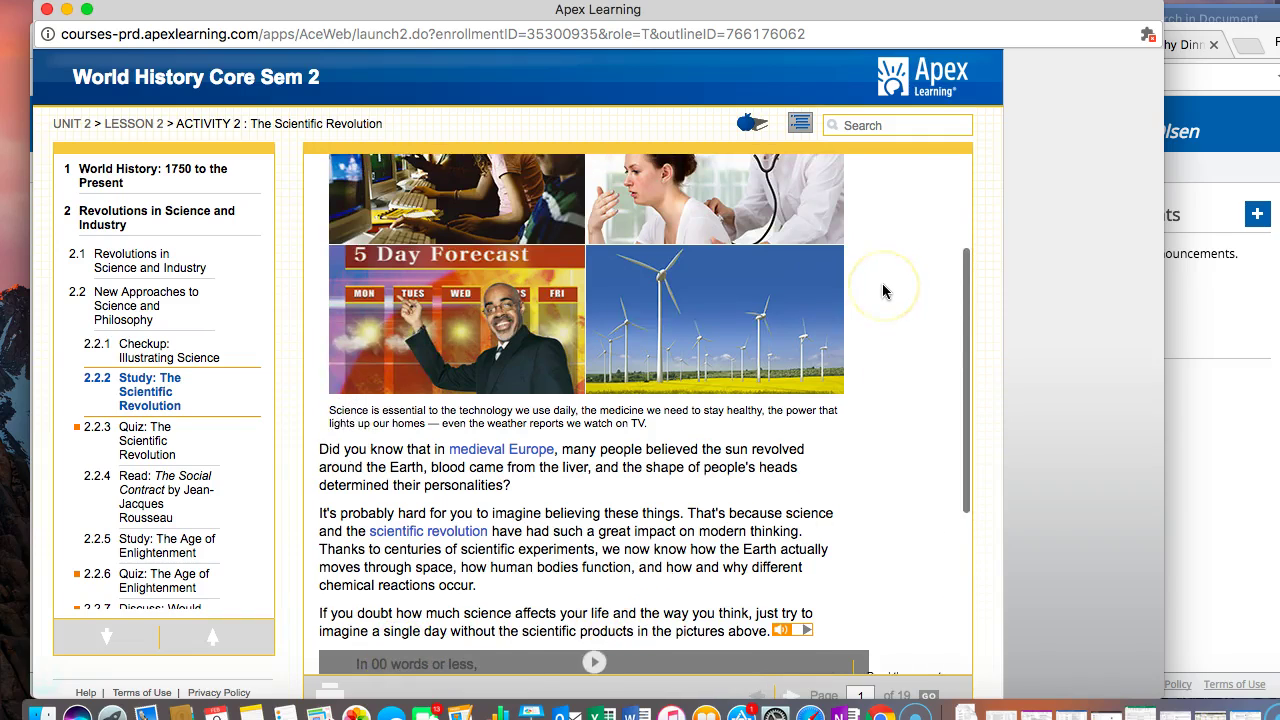
scroll(883, 291, "down", 3)
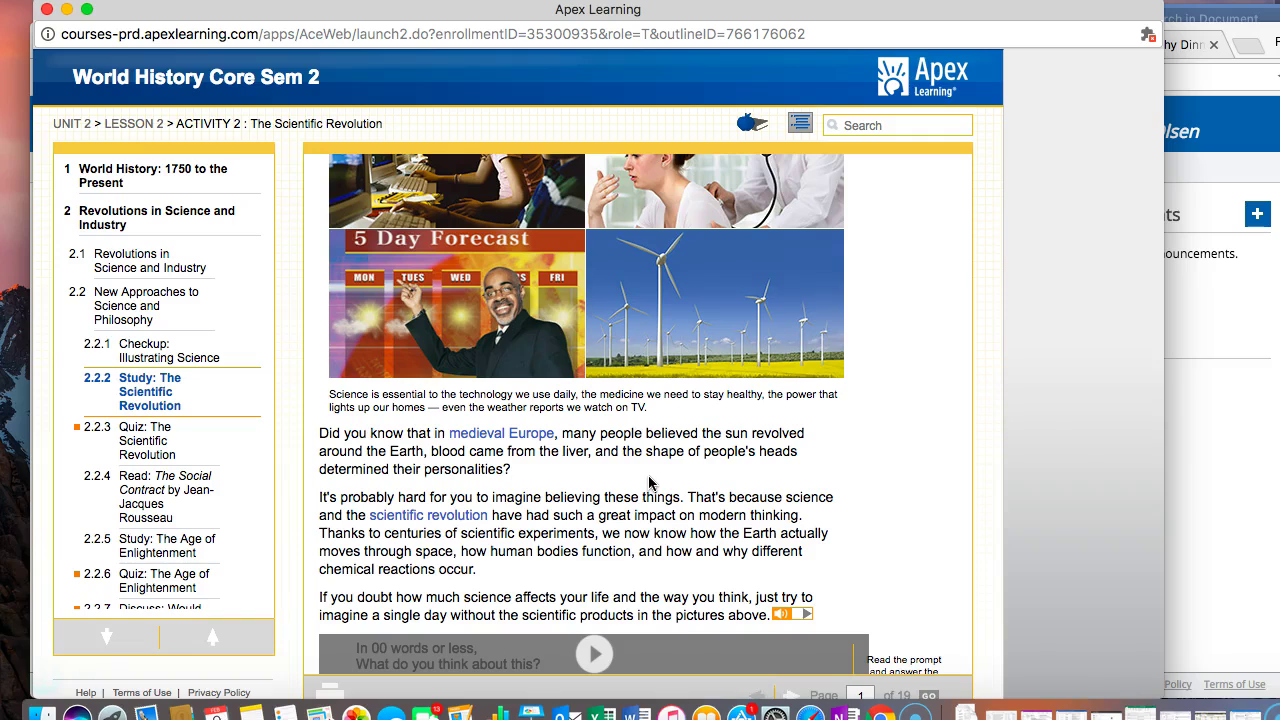
scroll(847, 428, "down", 5)
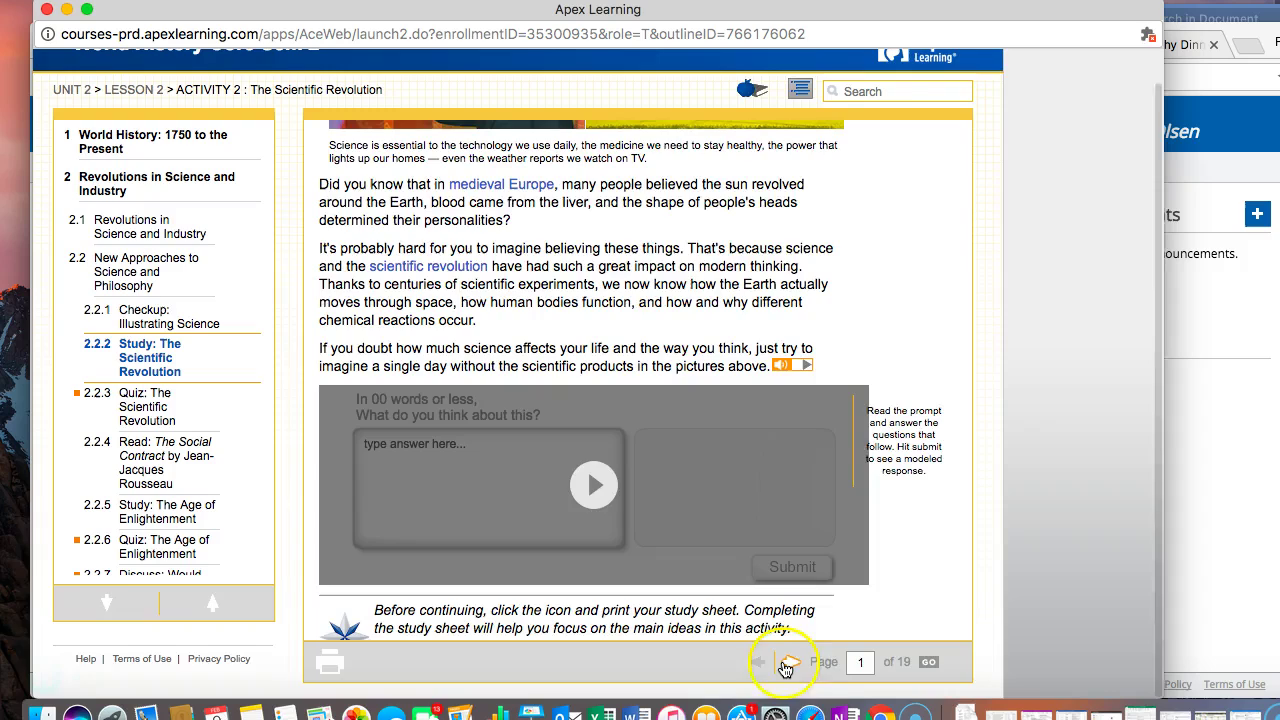
Step: Advance the lesson to page 2 and enter "Scientific Method" in the second blank Questions/Main Ideas row of the Word notes
left_click(788, 664)
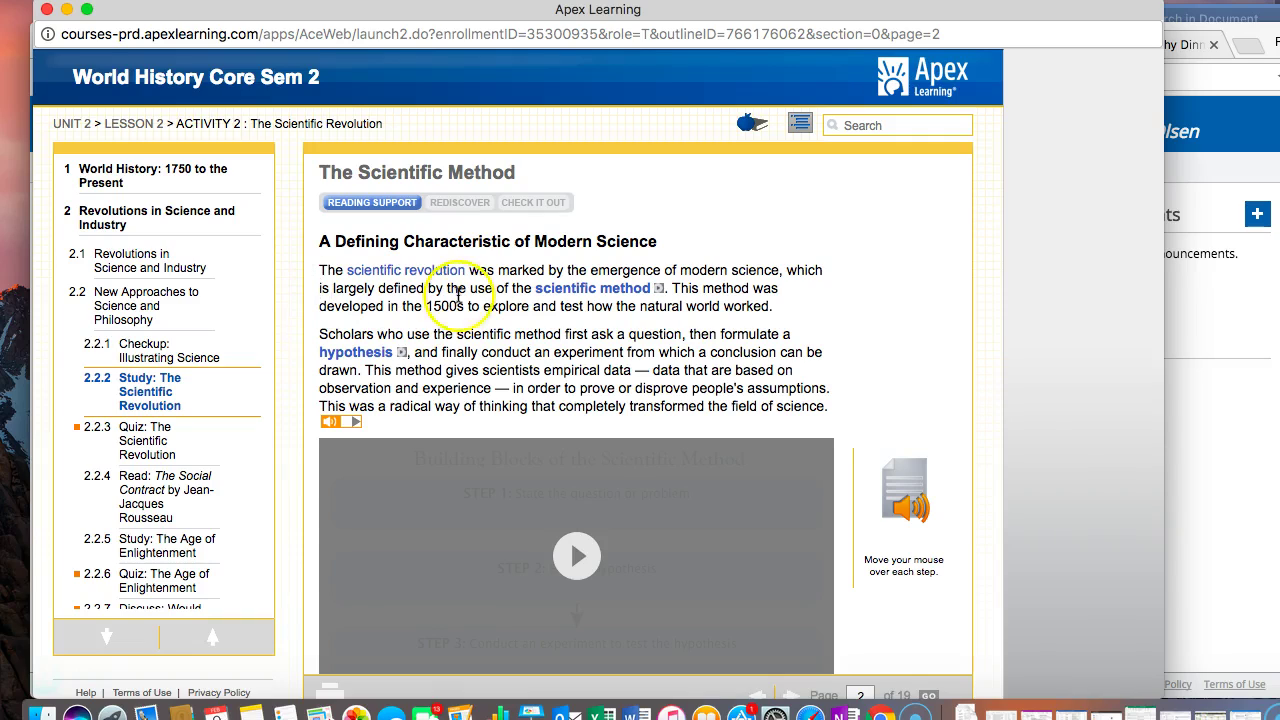
left_click(556, 289)
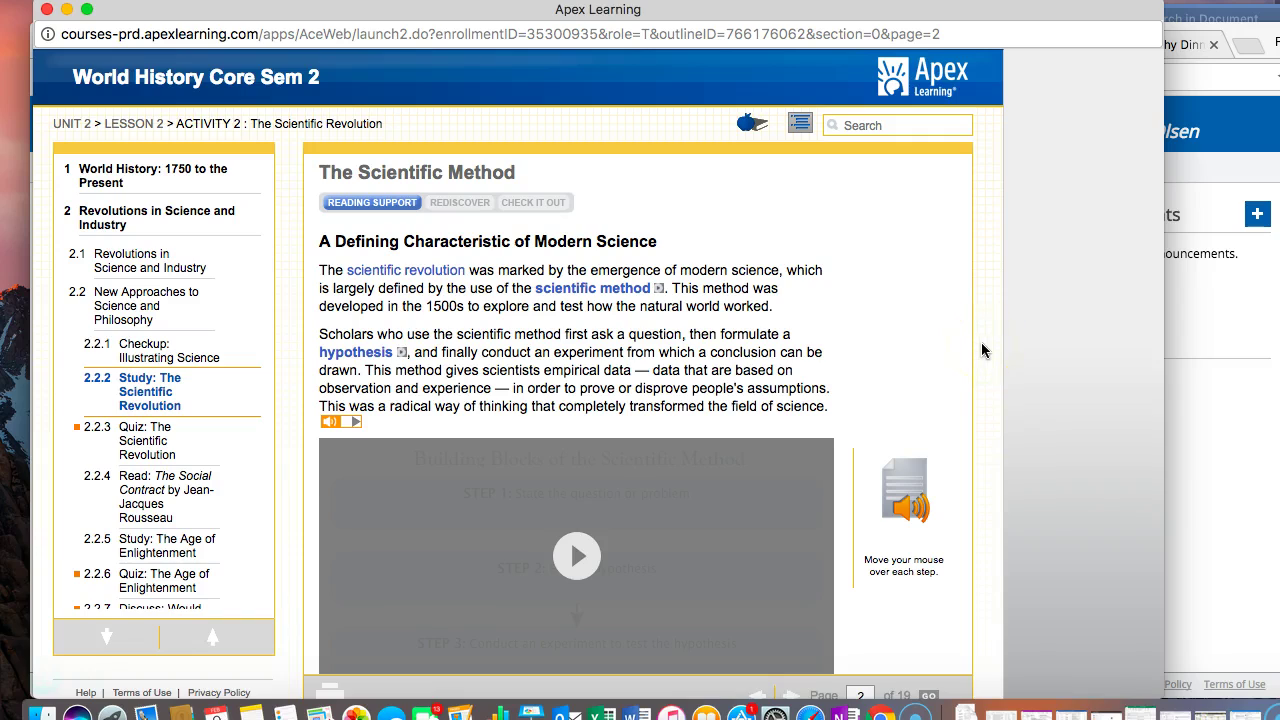
key("super+Tab")
key("Escape")
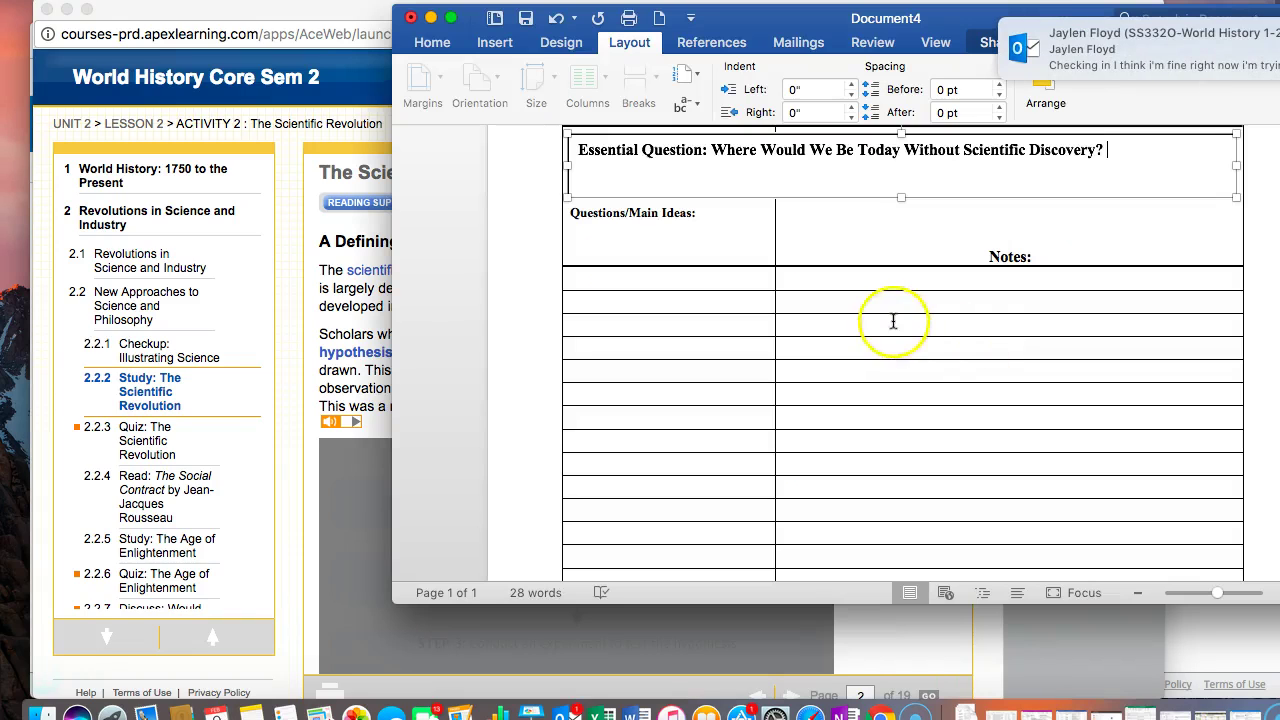
left_click(647, 297)
type("S")
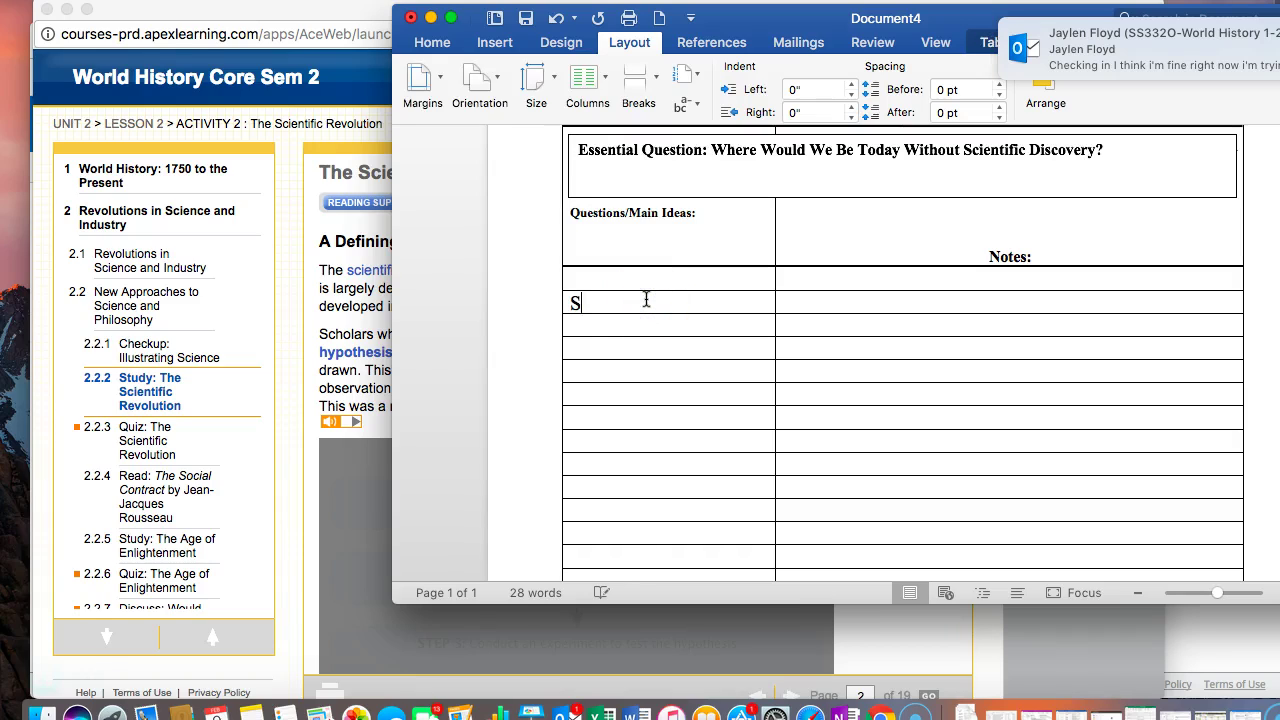
type("cientific Method")
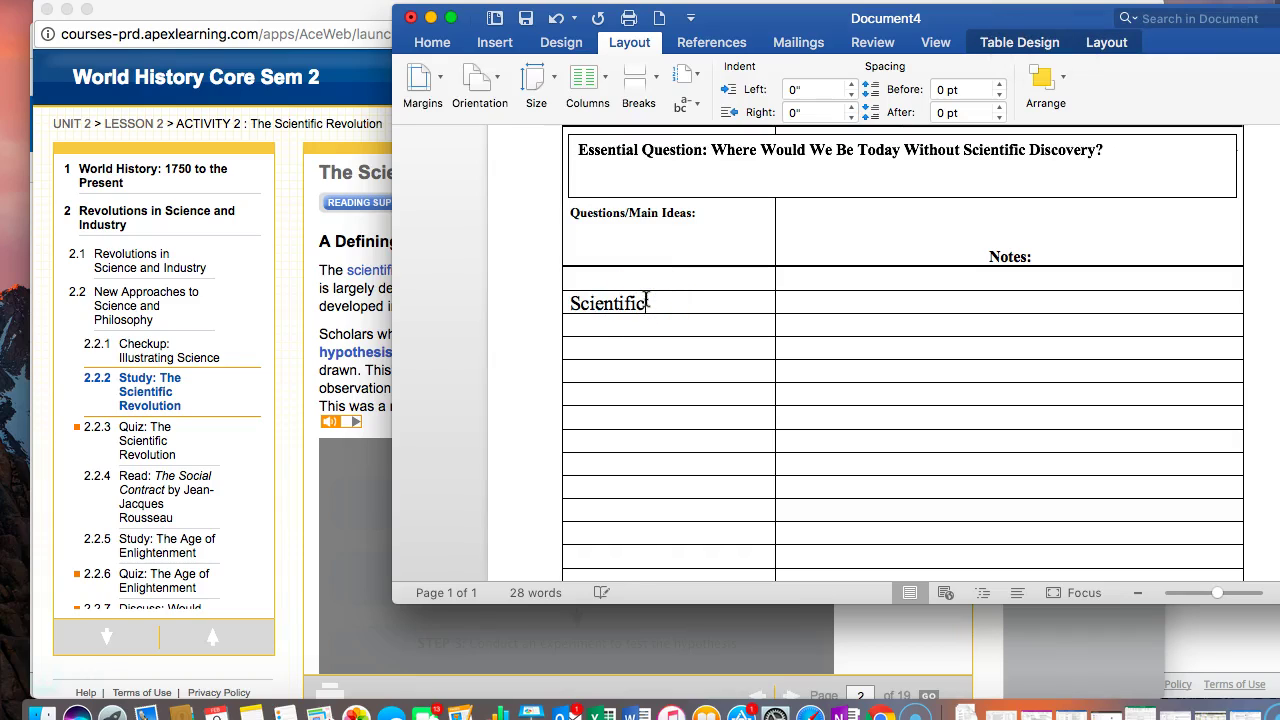
Step: Begin a dashed note beside "Scientific Method" in the Word notes and look up the term's glossary definition in the Apex lesson
left_click(857, 306)
key("super+Tab")
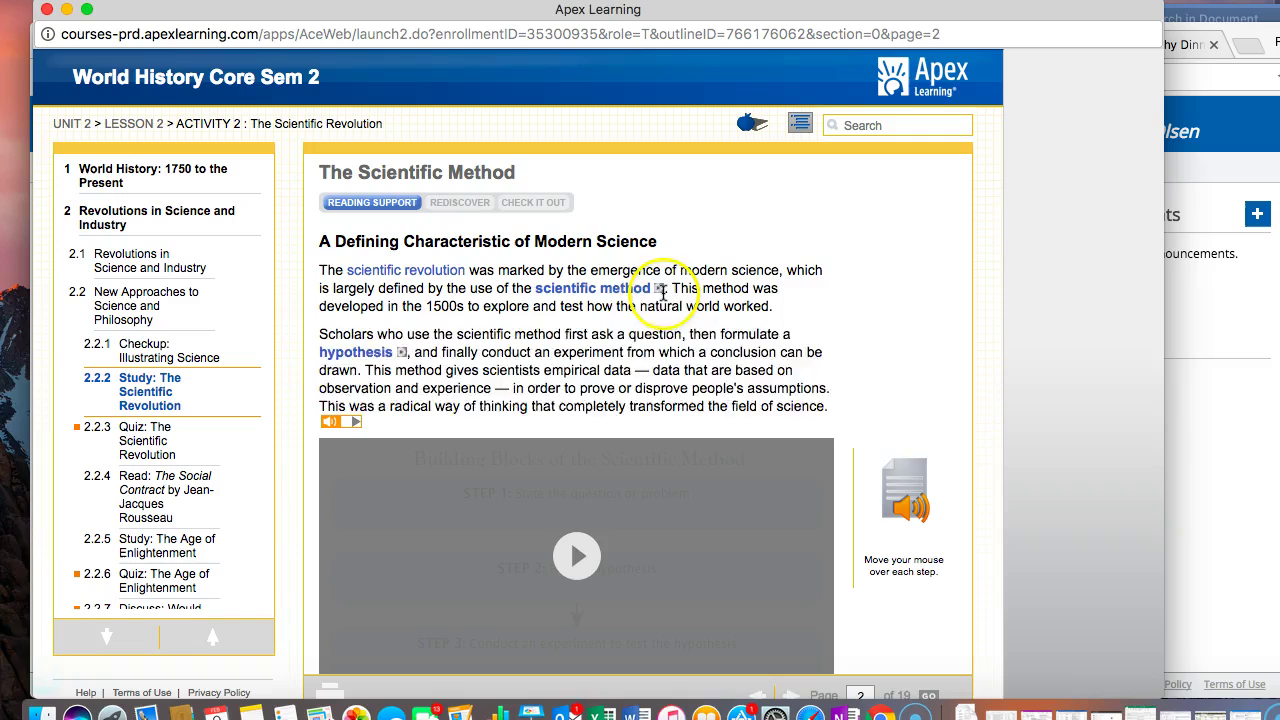
left_click(638, 289)
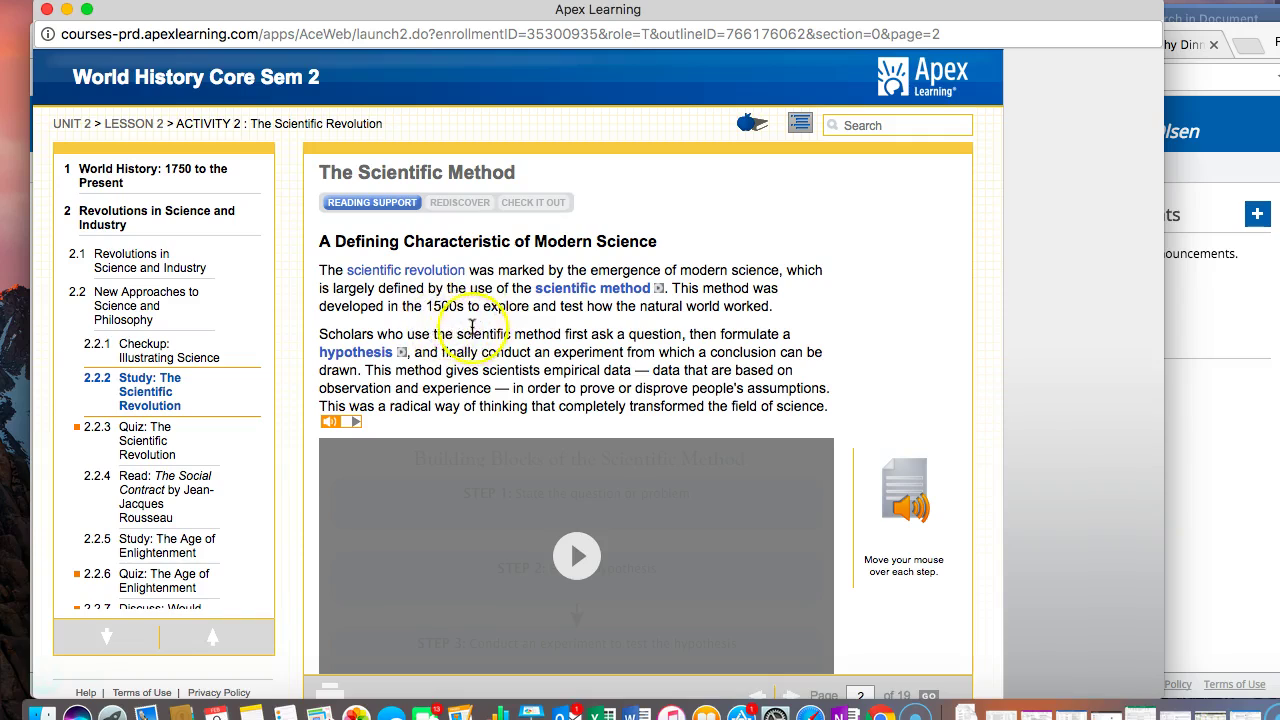
key("super+Tab")
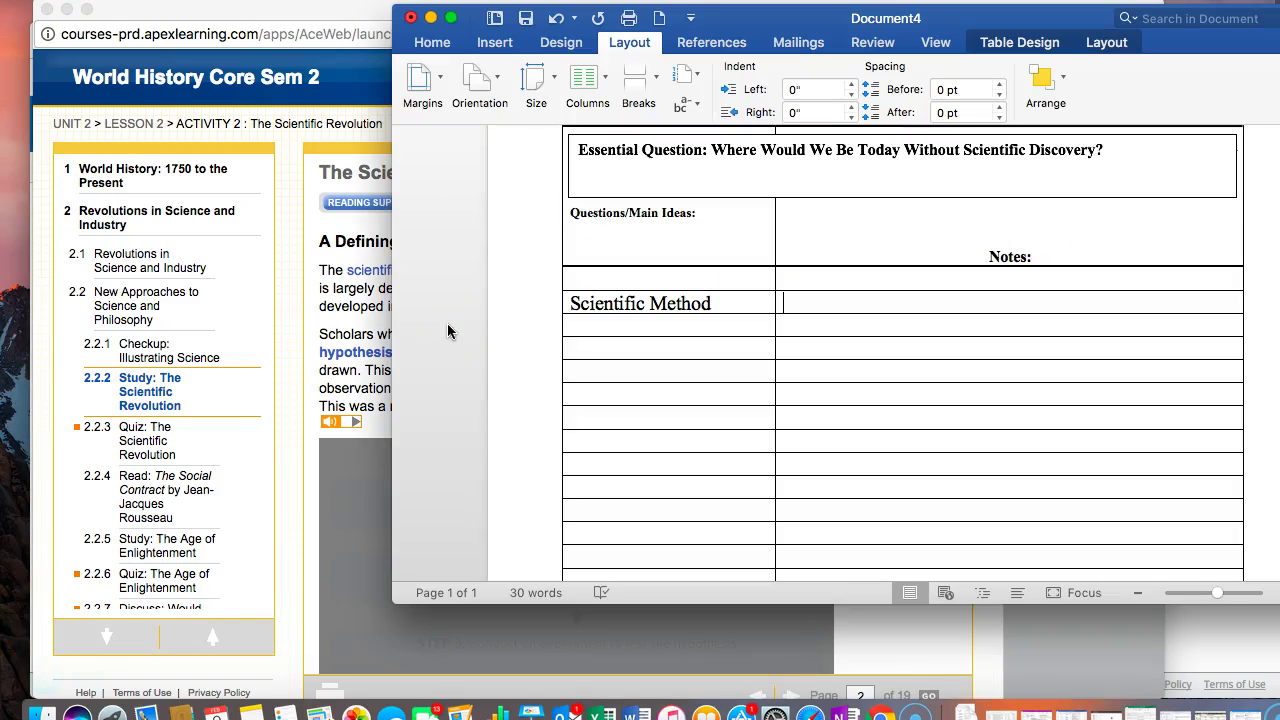
type("-")
key("super+Tab")
left_click(560, 286)
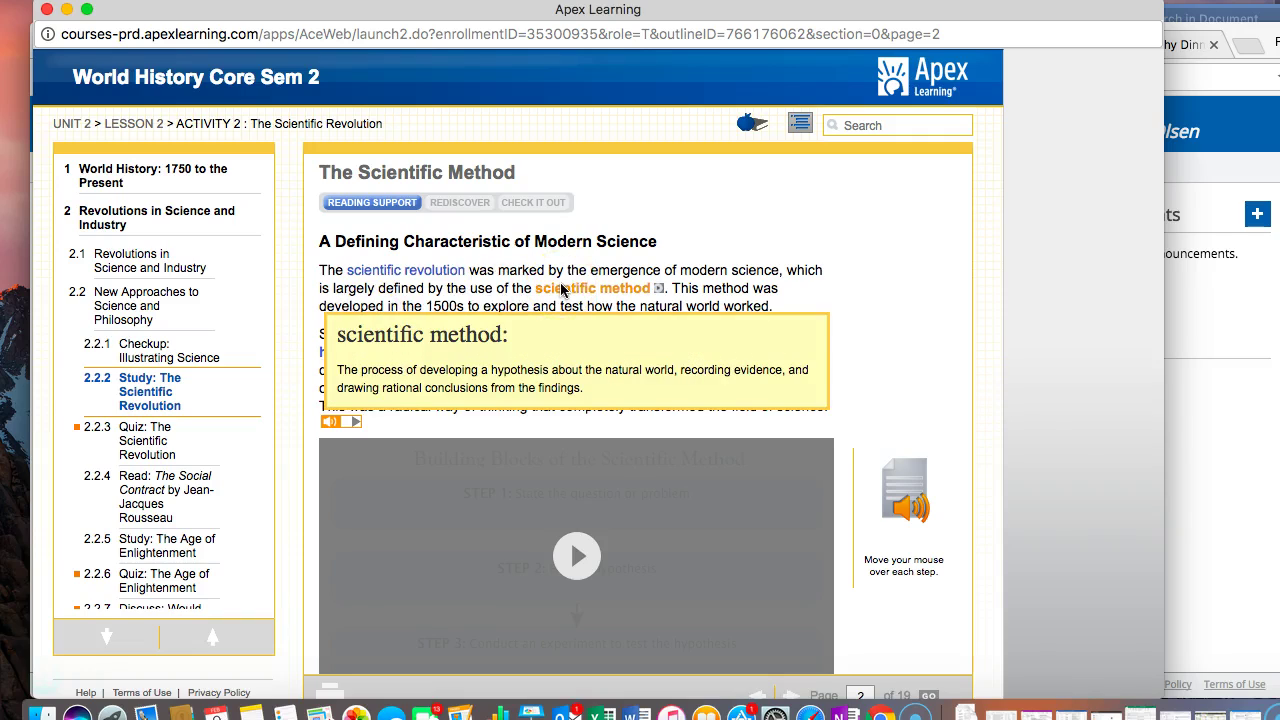
Step: Write "def: process of developing a hypothesis about the natural world" after the dash in the Word notes, checking the lesson's definition
key("super+Tab")
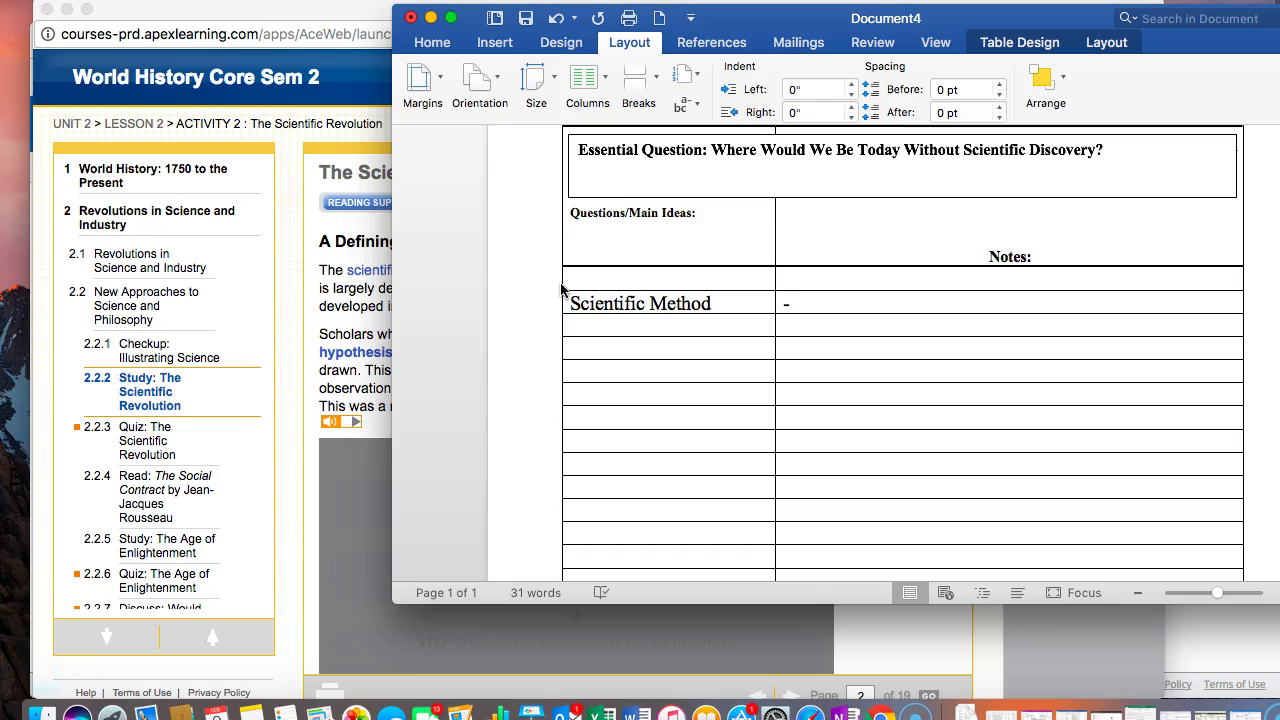
type("def: process of deve")
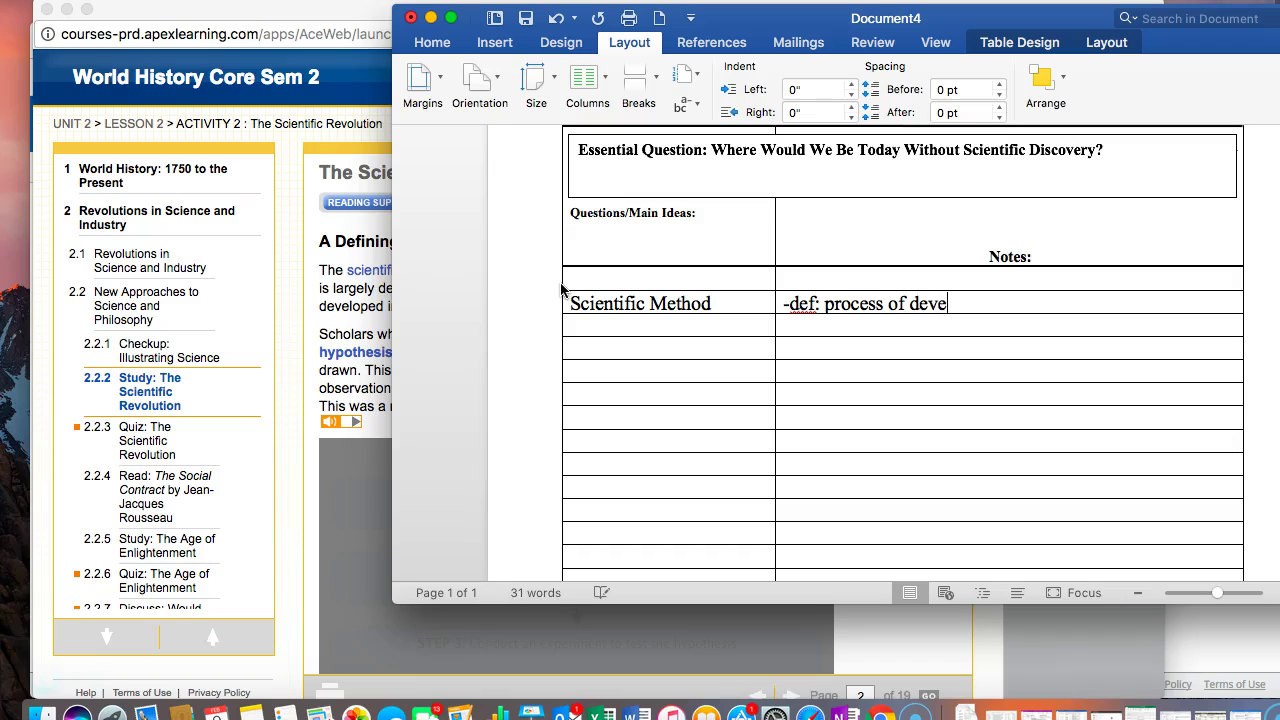
type("loping a hypo")
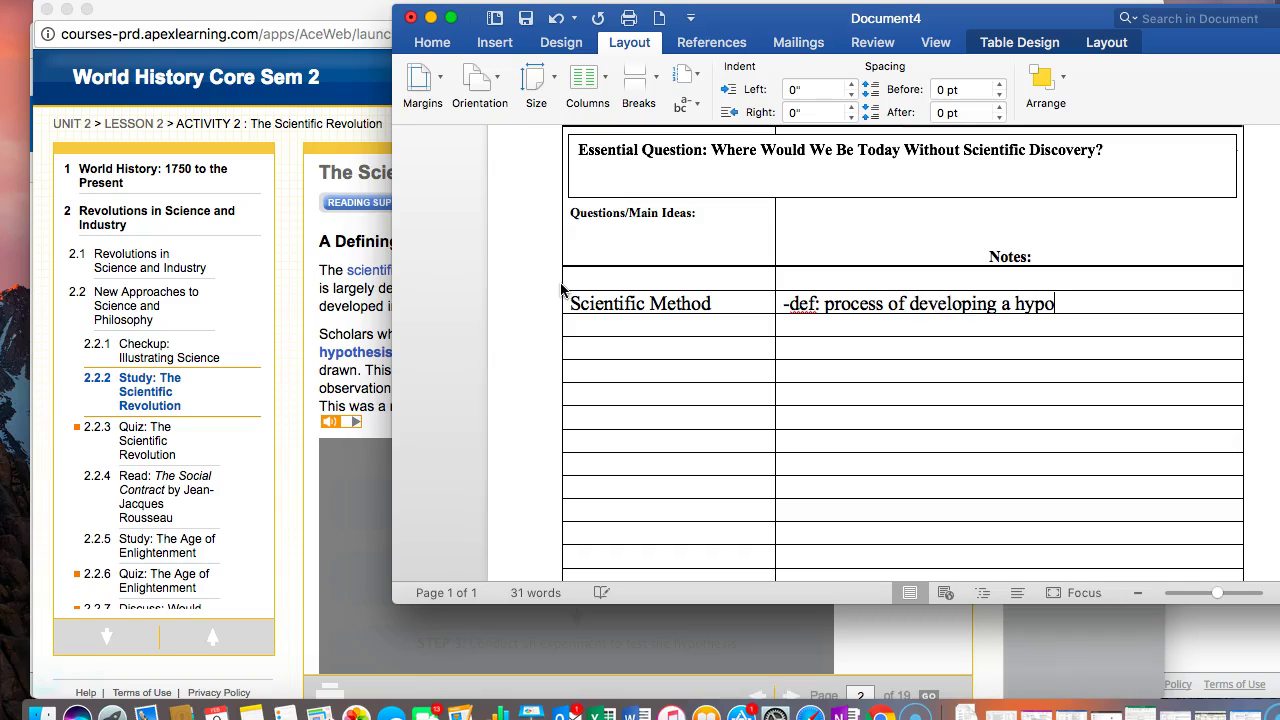
type("thesis")
key("super+Tab")
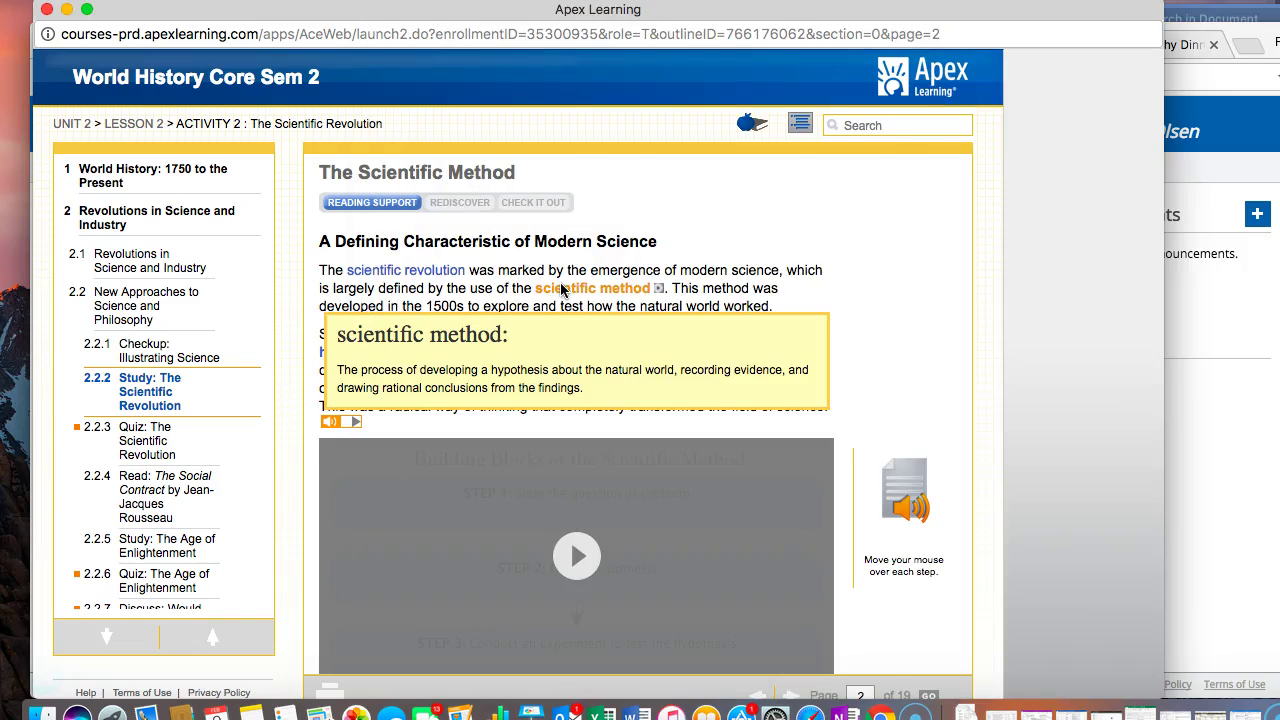
key("super+Tab")
type("about the na")
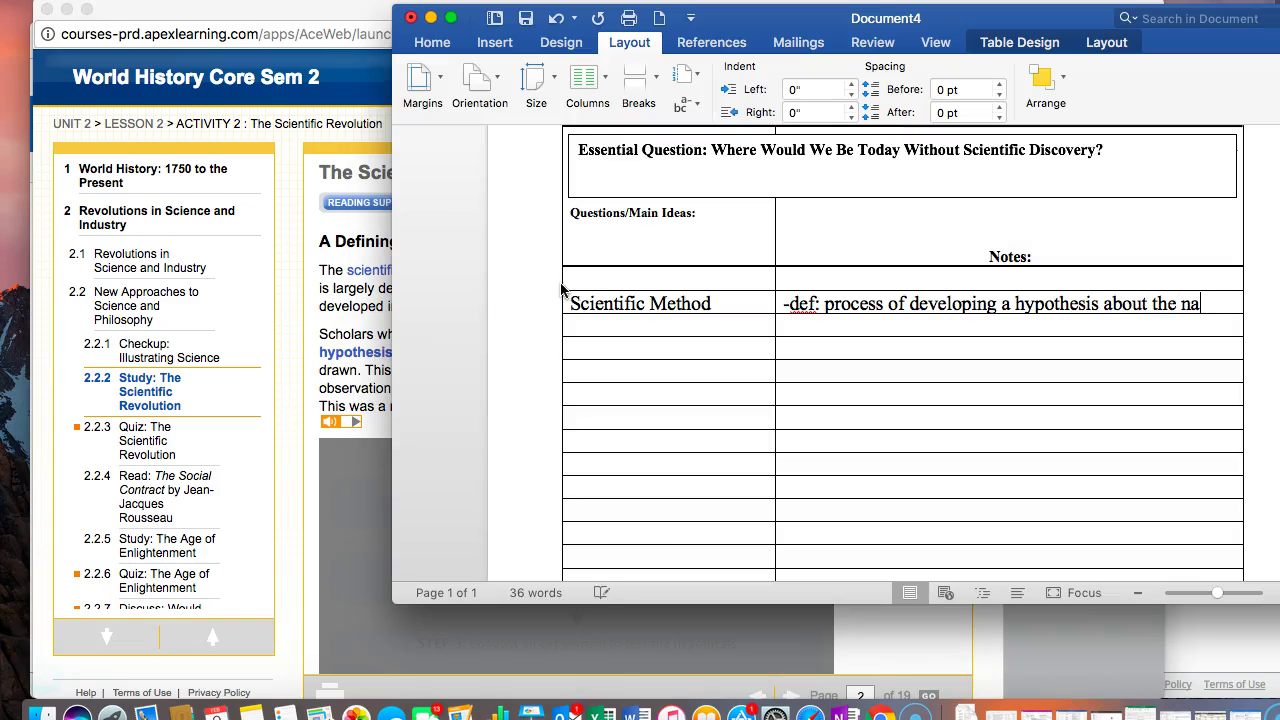
type("tural world")
Step: Recheck the glossary definition and complete the Word note with ", recording evidence, and drawing rational conclusions about the findings"
key("super+Tab")
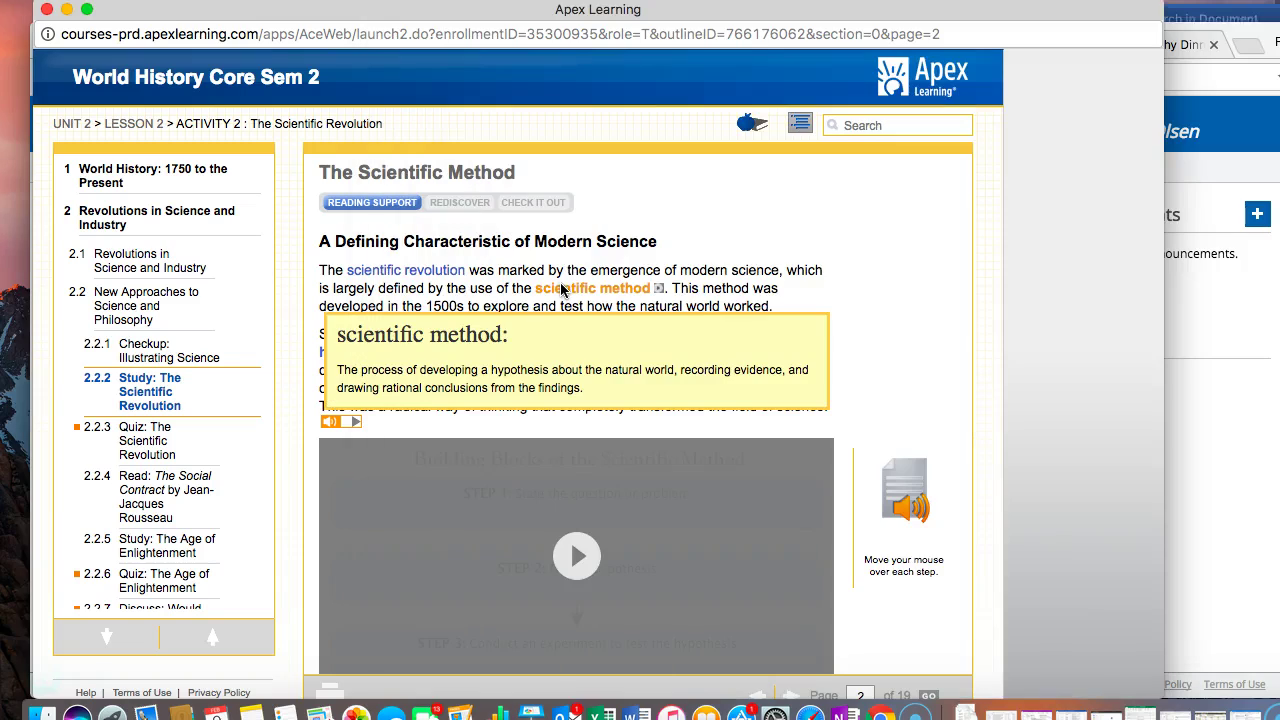
key("super+Tab")
type(", r")
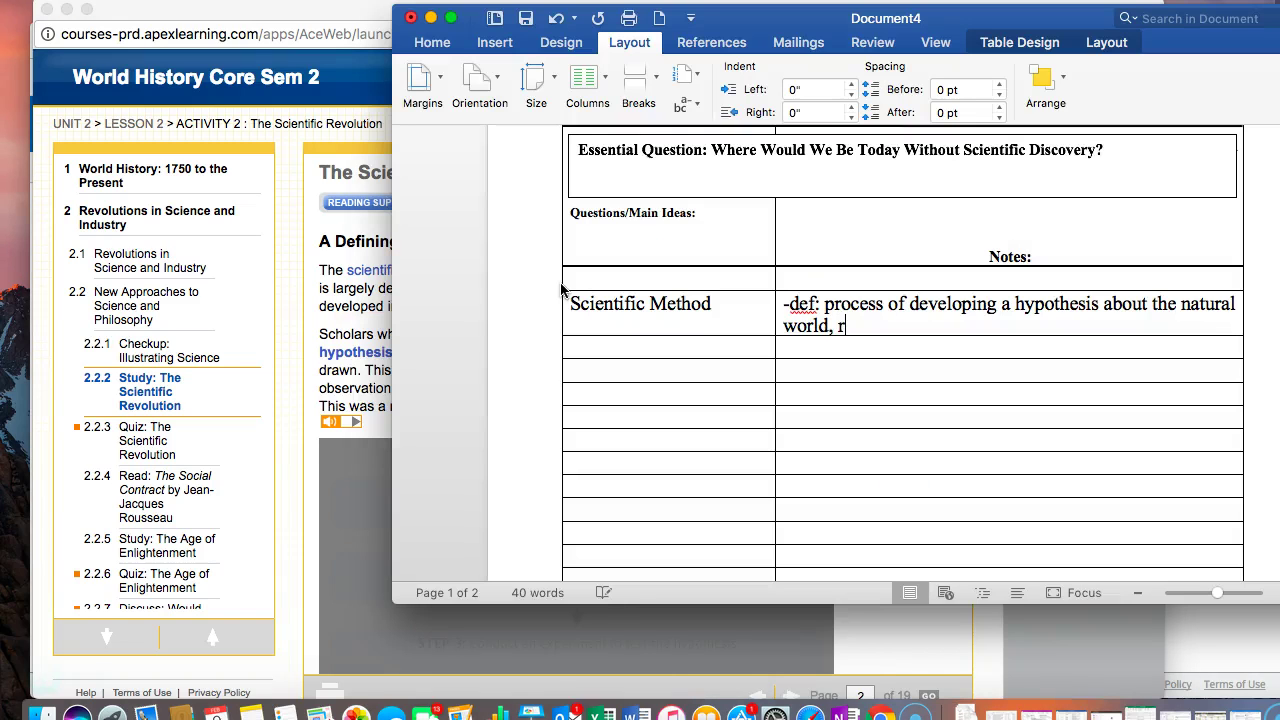
type("ecording evide")
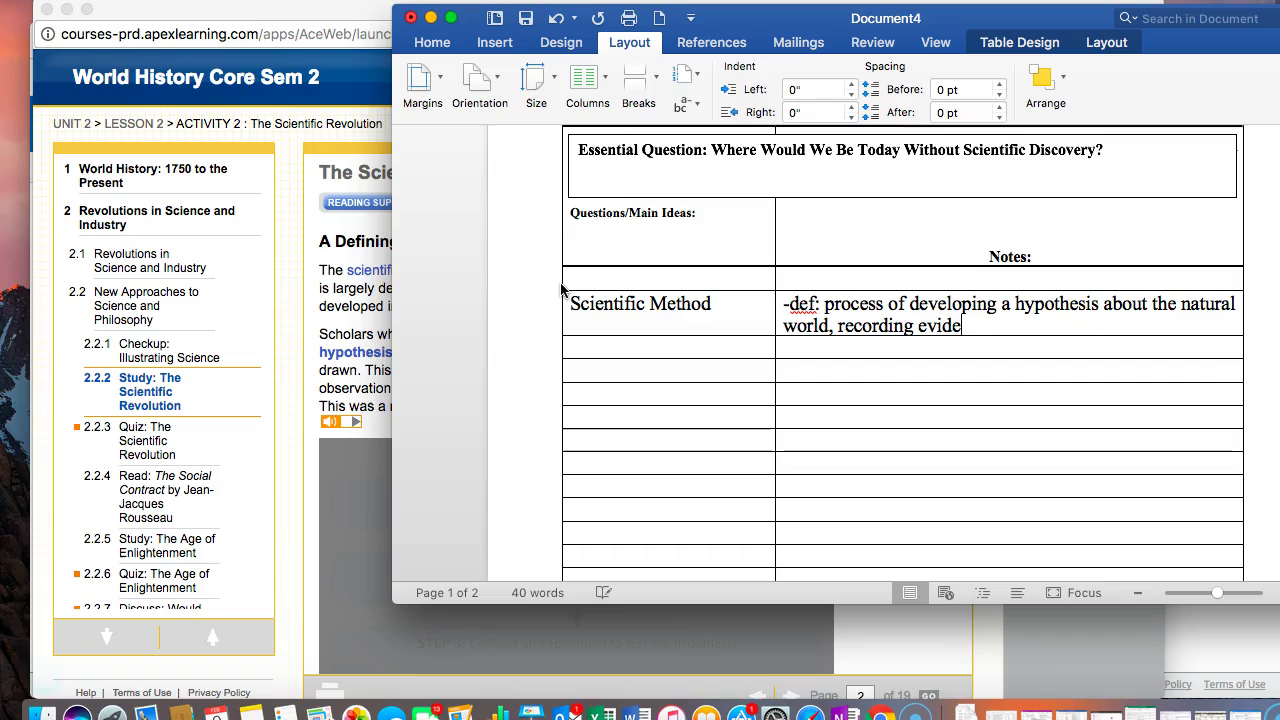
type("nce, and")
key("super+Tab")
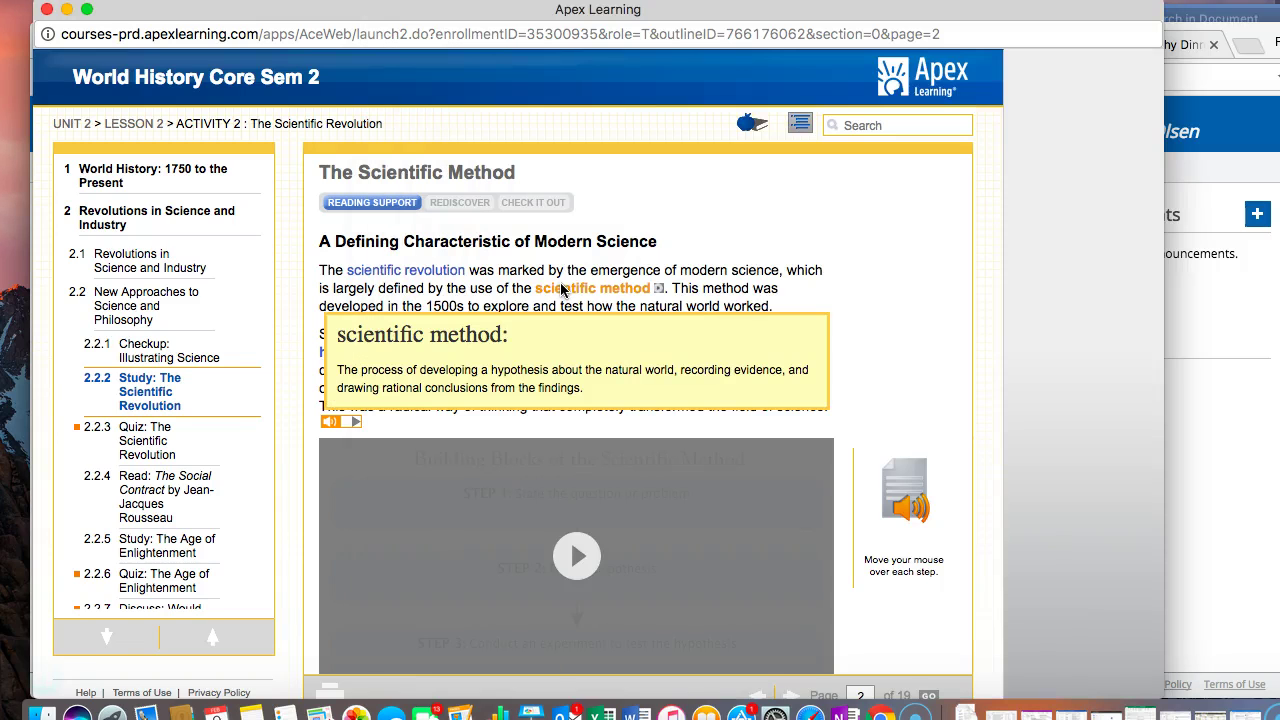
key("super+Tab")
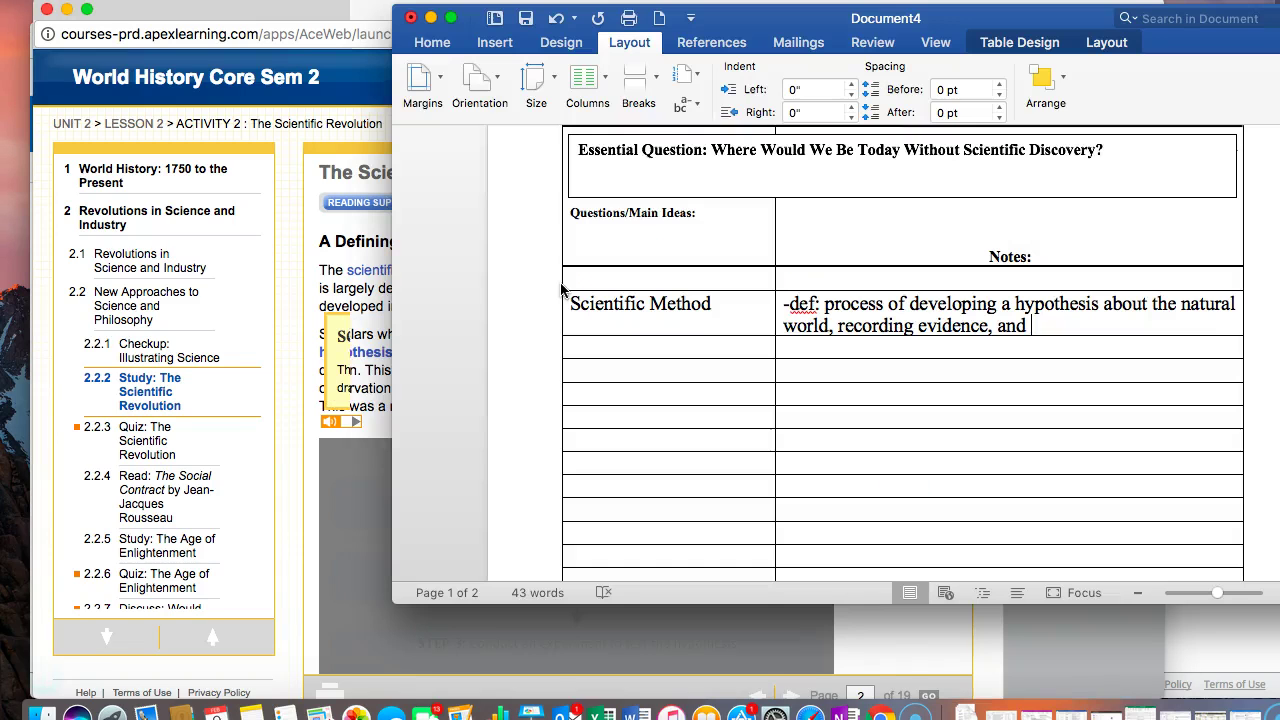
type("drawing ra")
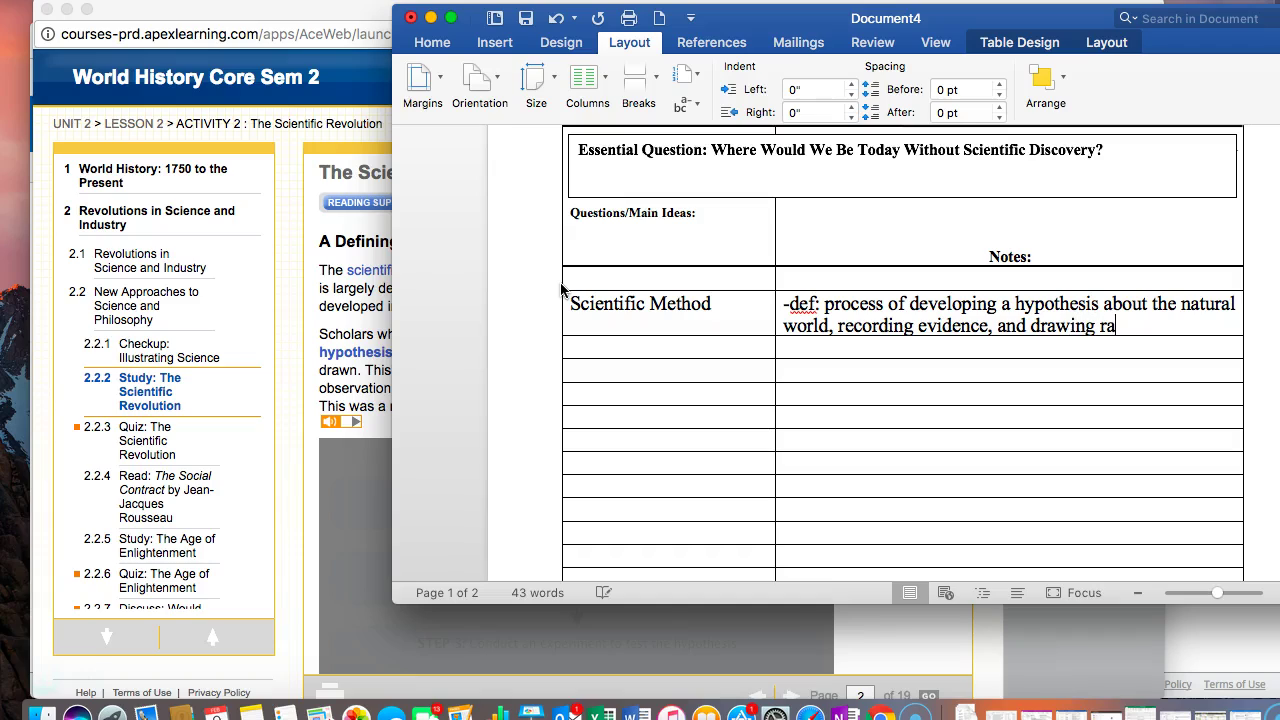
type("tional conclusi")
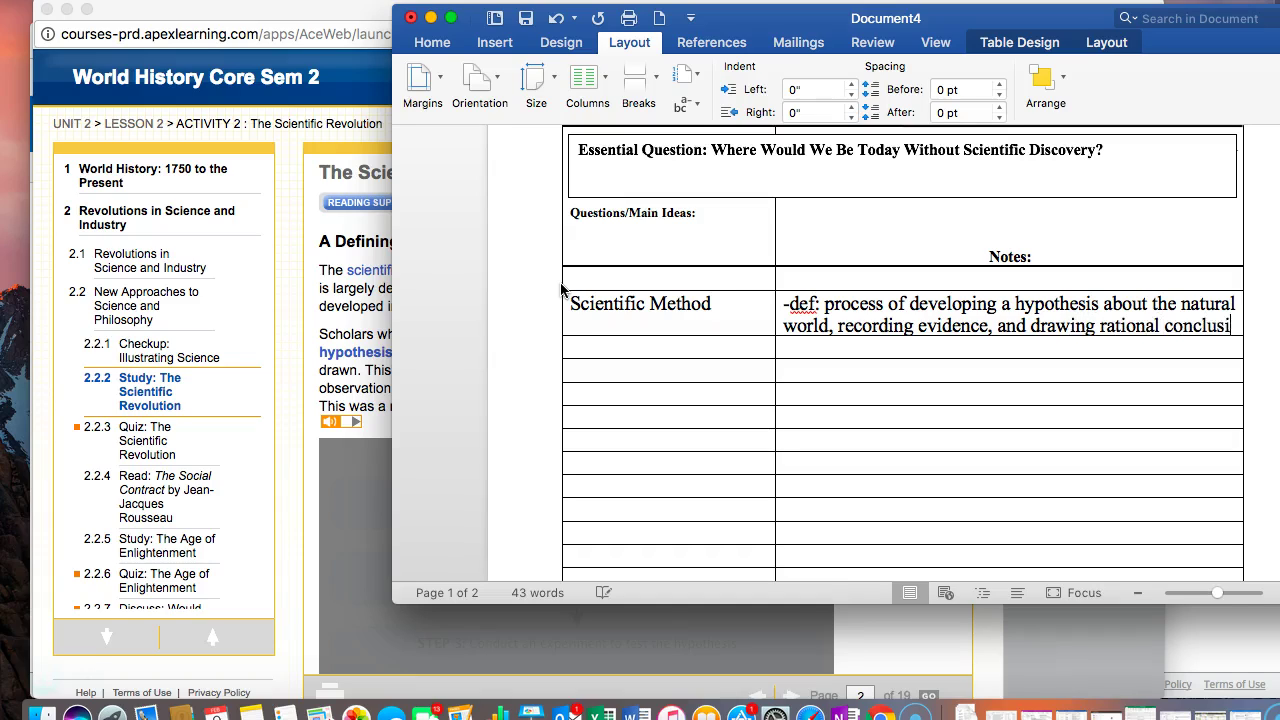
type("ons about the findings")
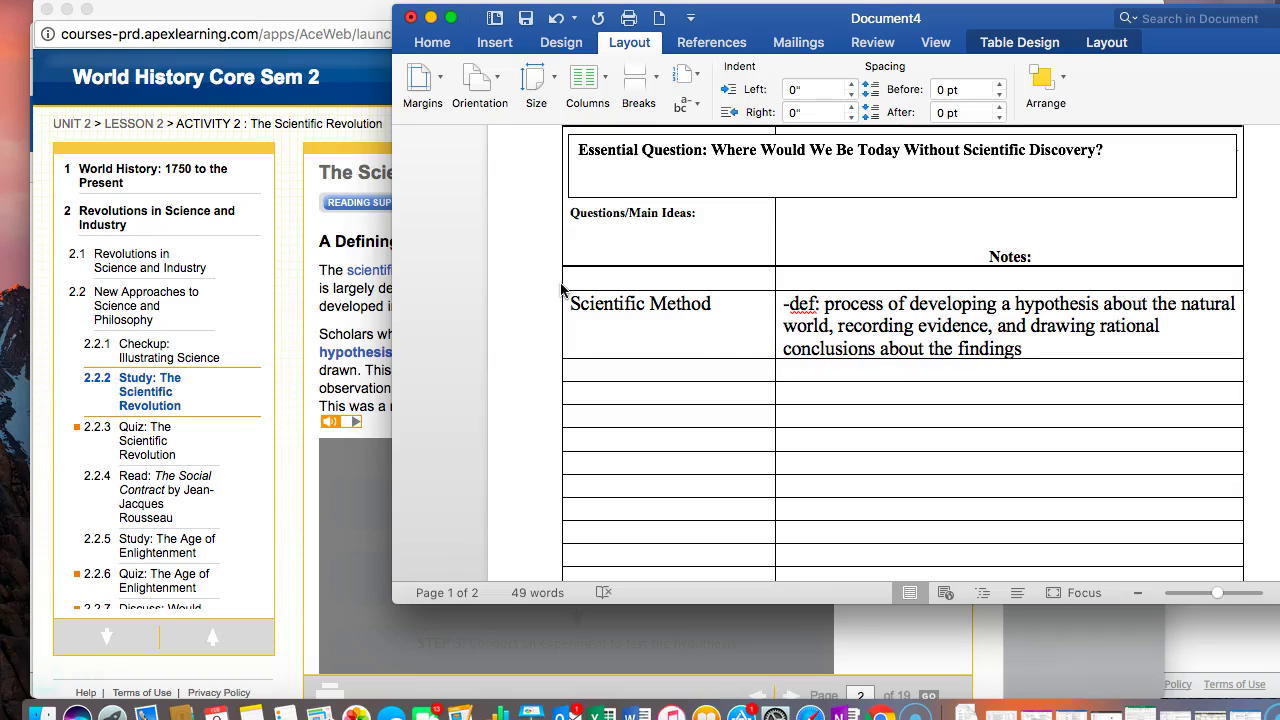
Step: Consult the lesson's opening paragraph and enter "-developed in 1500s" in the Notes row below the definition in Word
left_click(365, 330)
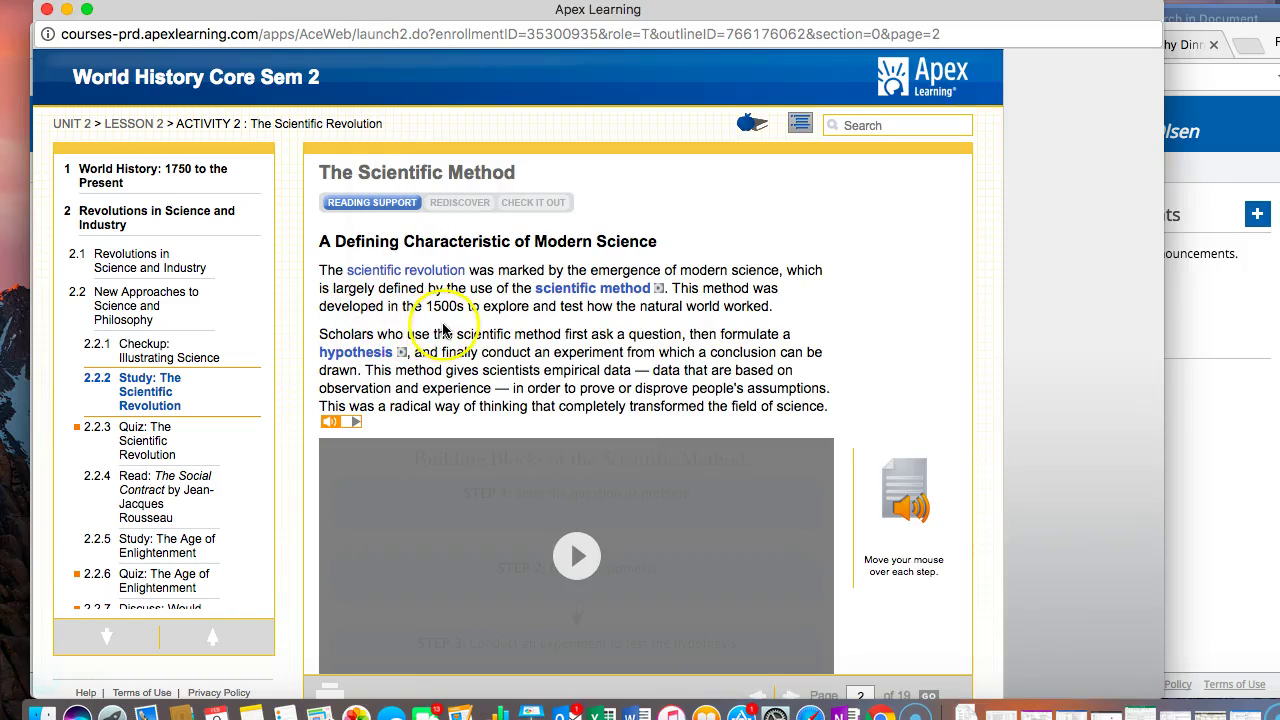
key("super+Tab")
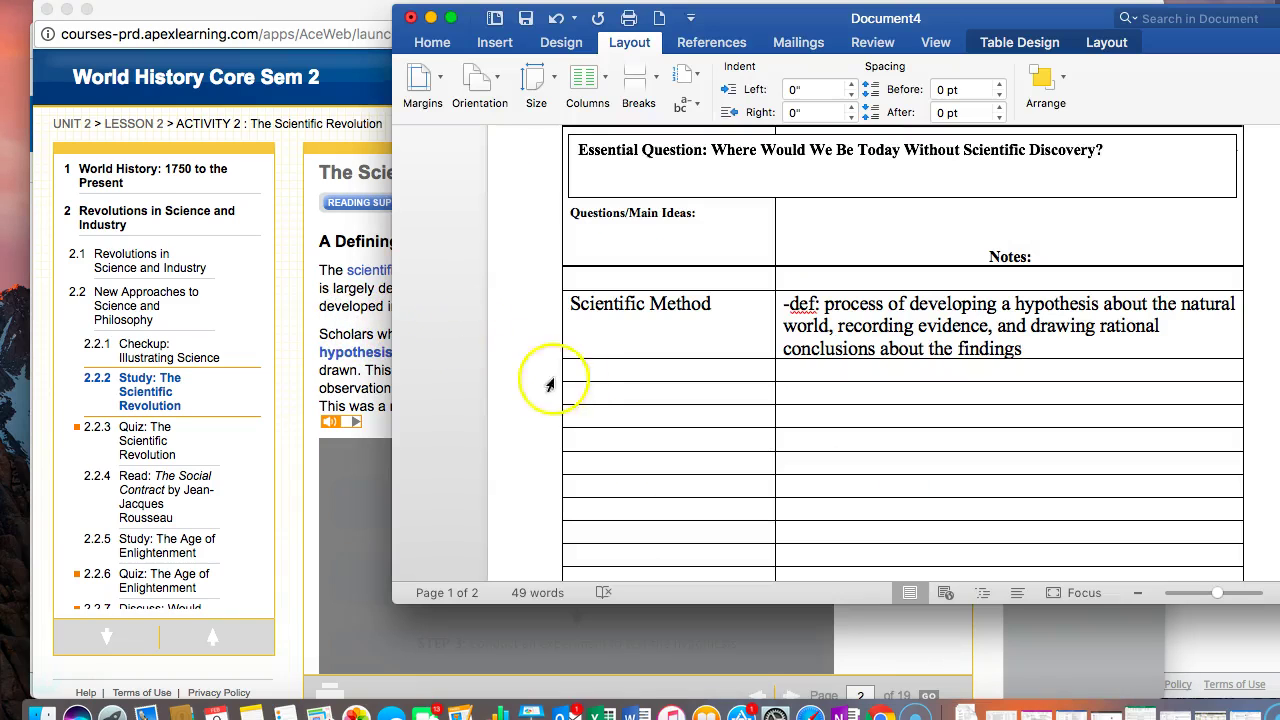
left_click(797, 370)
type("-")
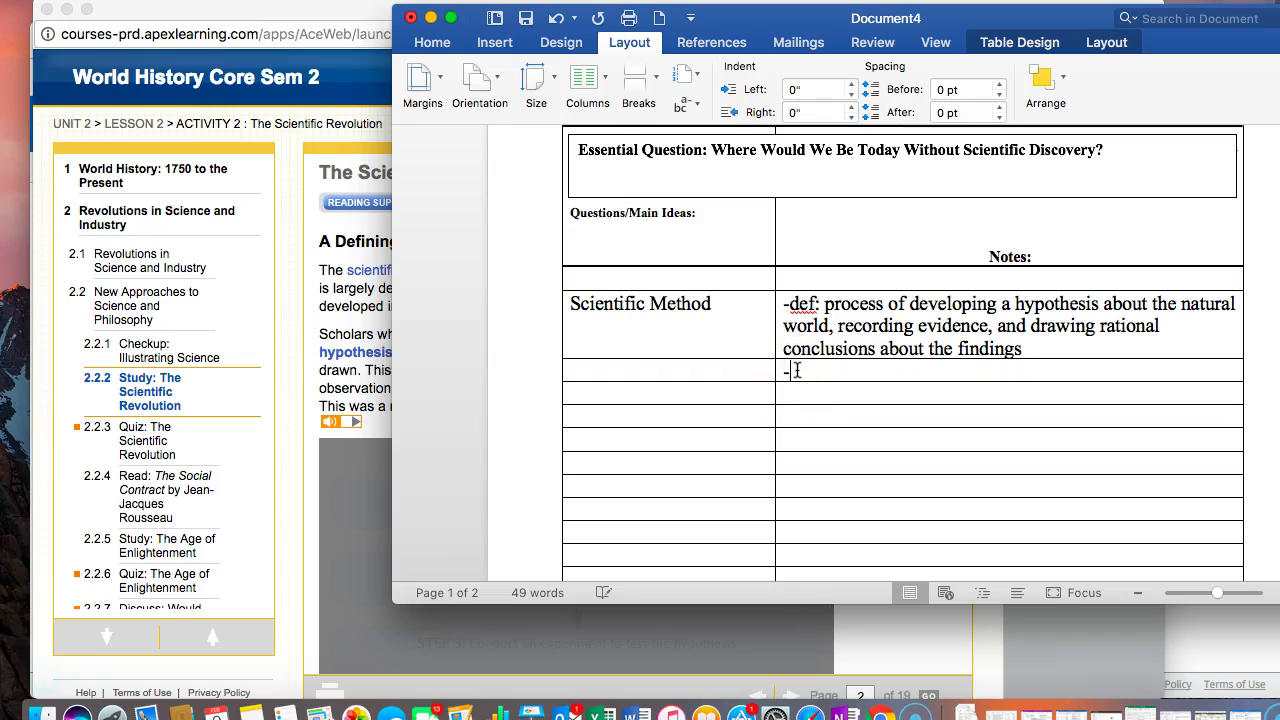
type("developed in ")
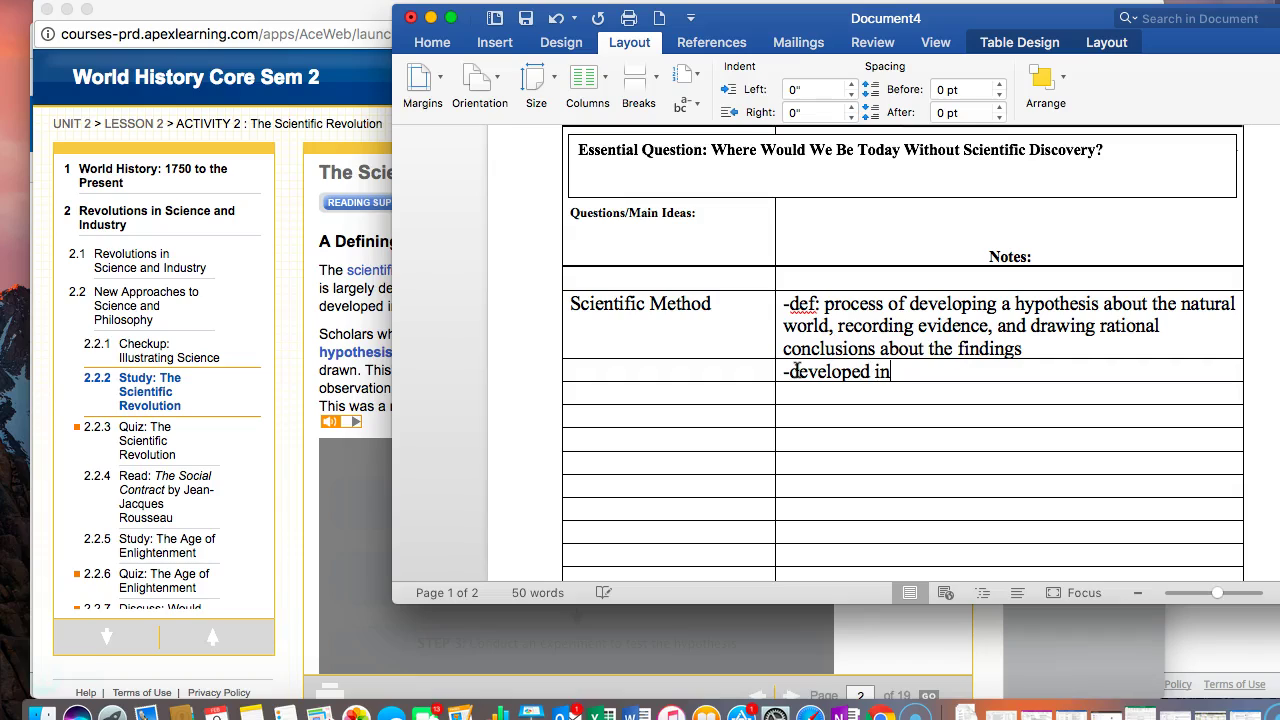
type("1500s")
Step: Read the lesson's paragraph on hypothesis and enter "-hypothesis" in the Word Notes row below "-developed in 1500s"
key("super+Tab")
mouse_move(366, 352)
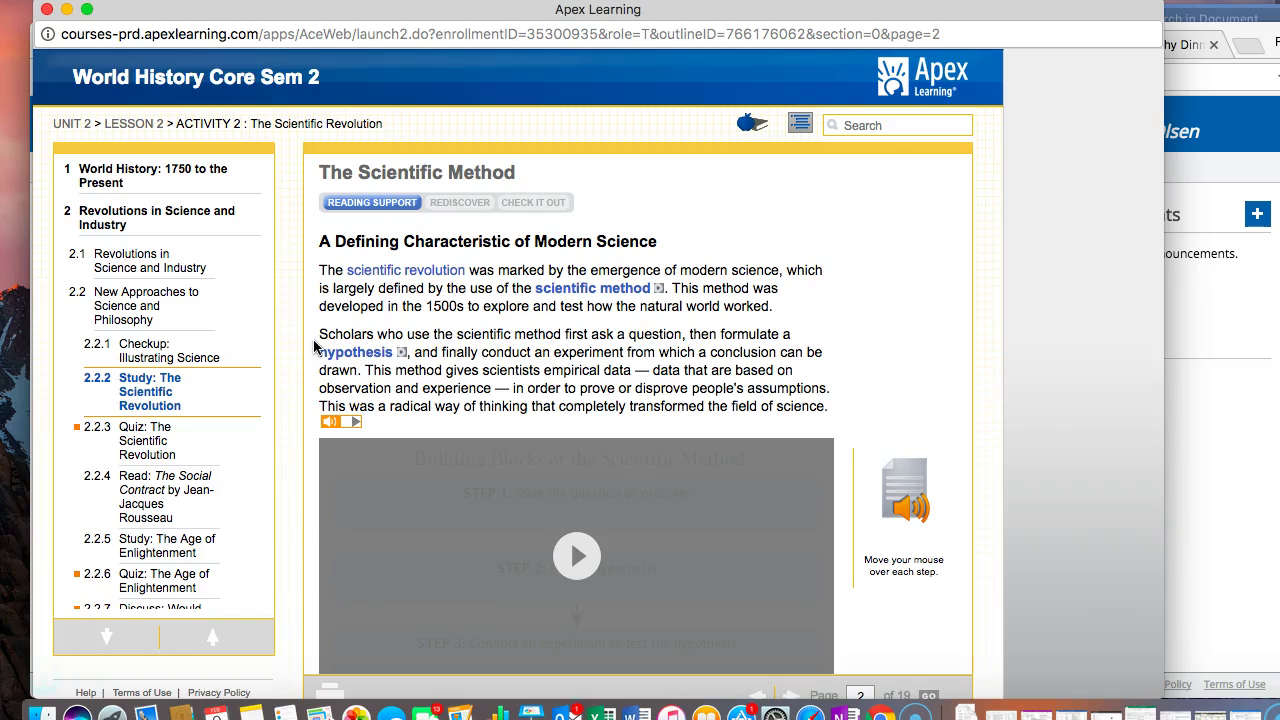
left_click(320, 351)
key("super+Tab")
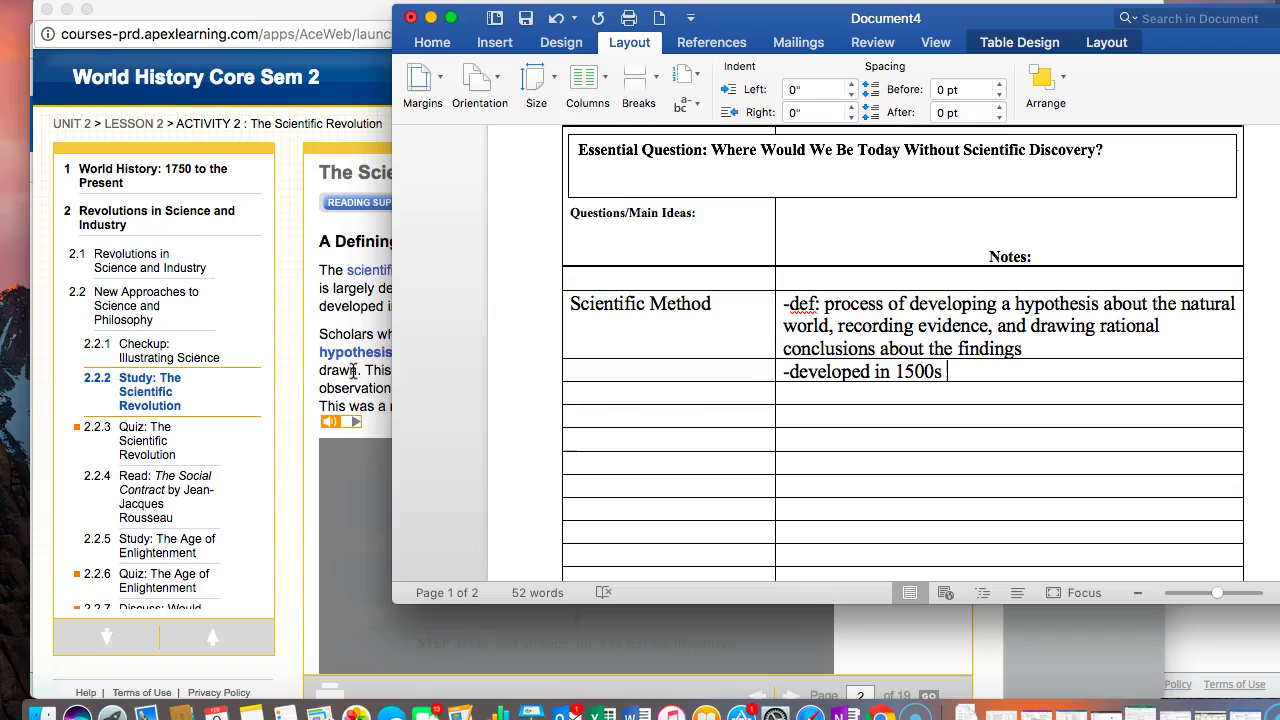
left_click(787, 392)
type("-hypothesis")
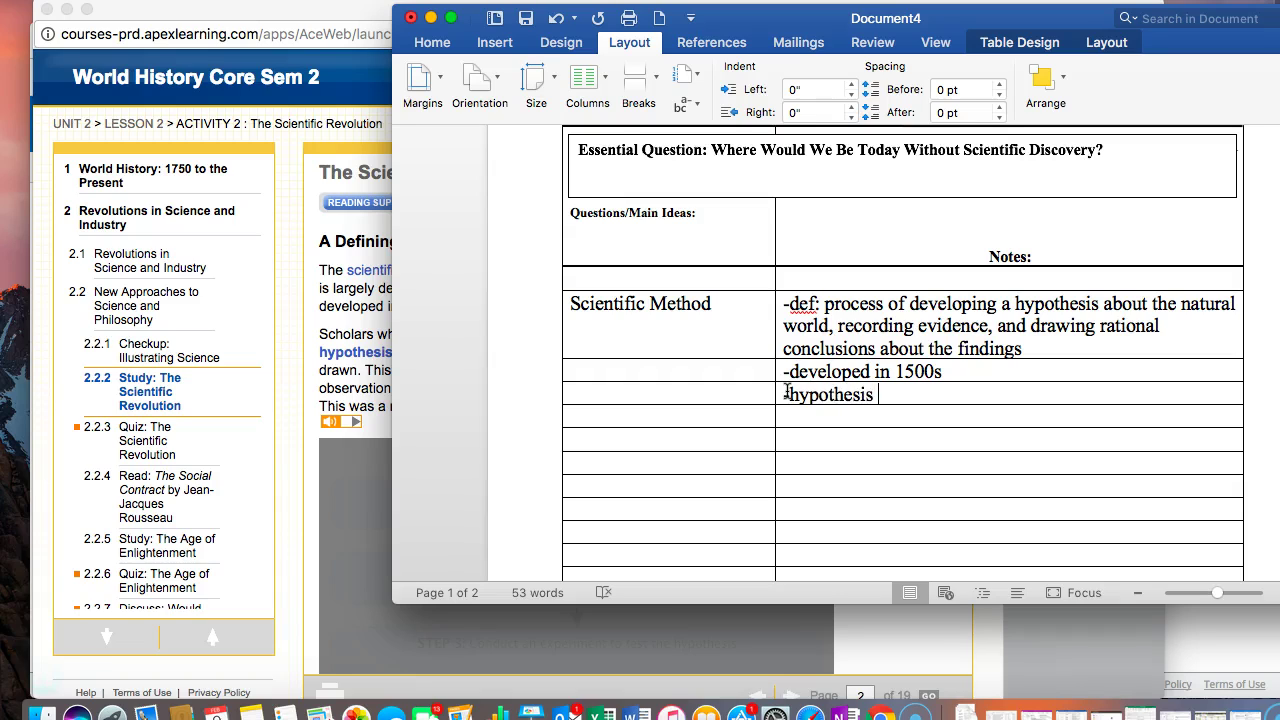
Step: Reread the lesson's passage on empirical data and enter "-observation & experience" in the Word Notes row below "-hypothesis"
key("super+Tab")
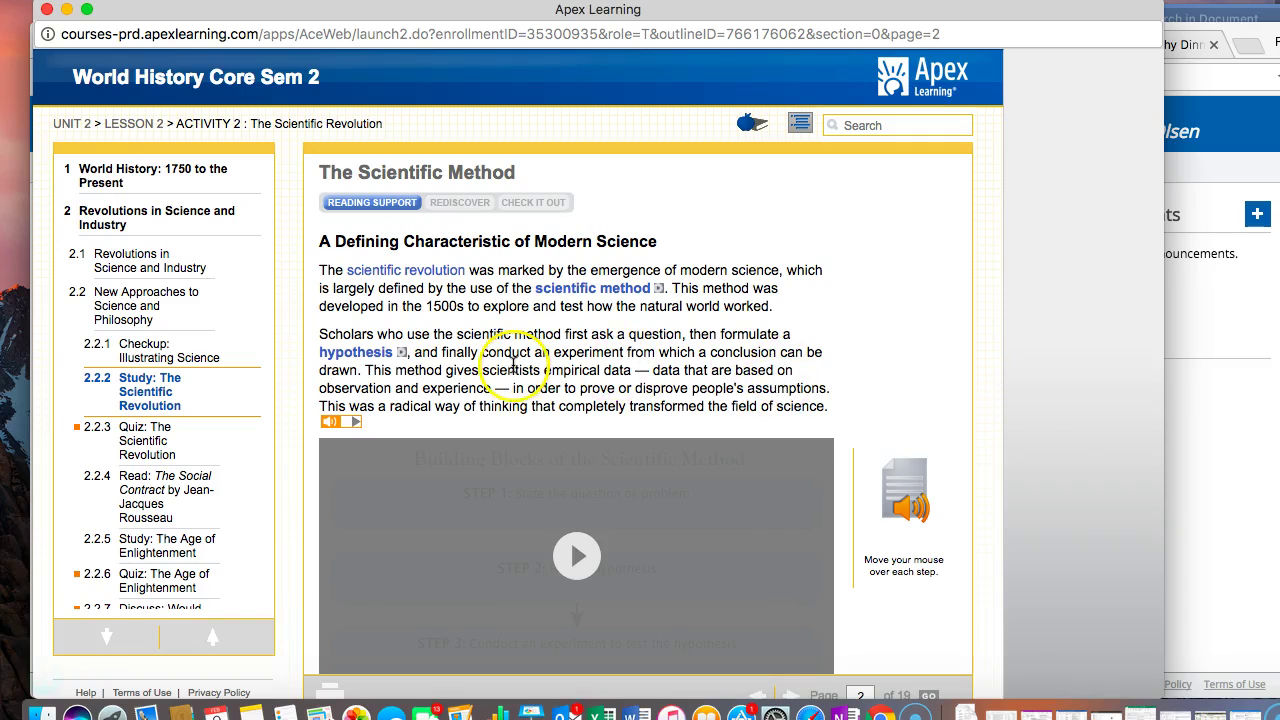
key("super+Tab")
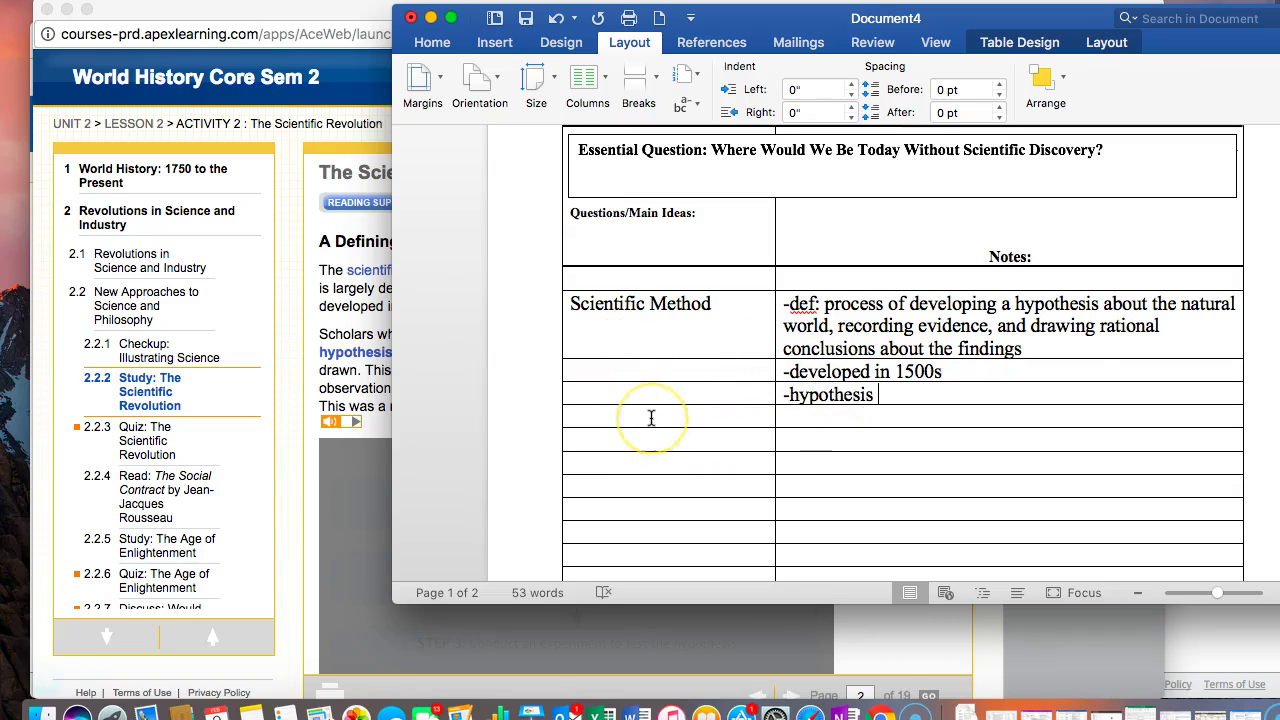
key("super+Tab")
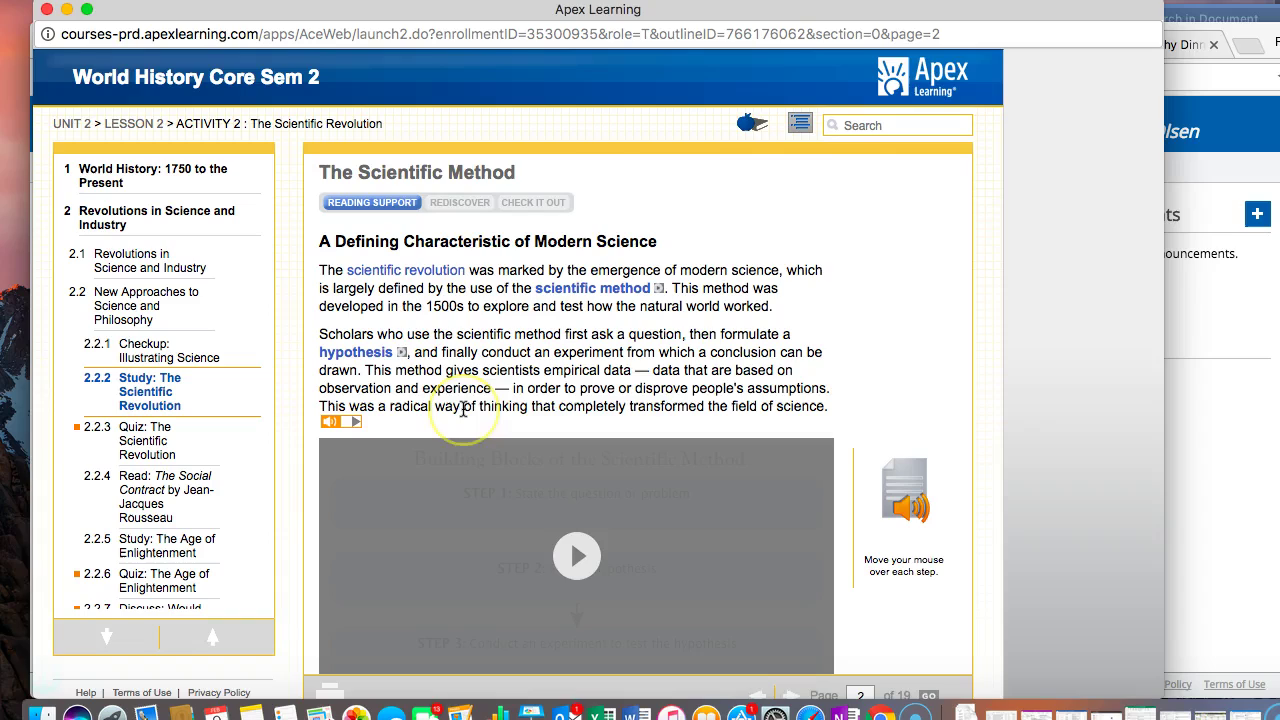
key("super+Tab")
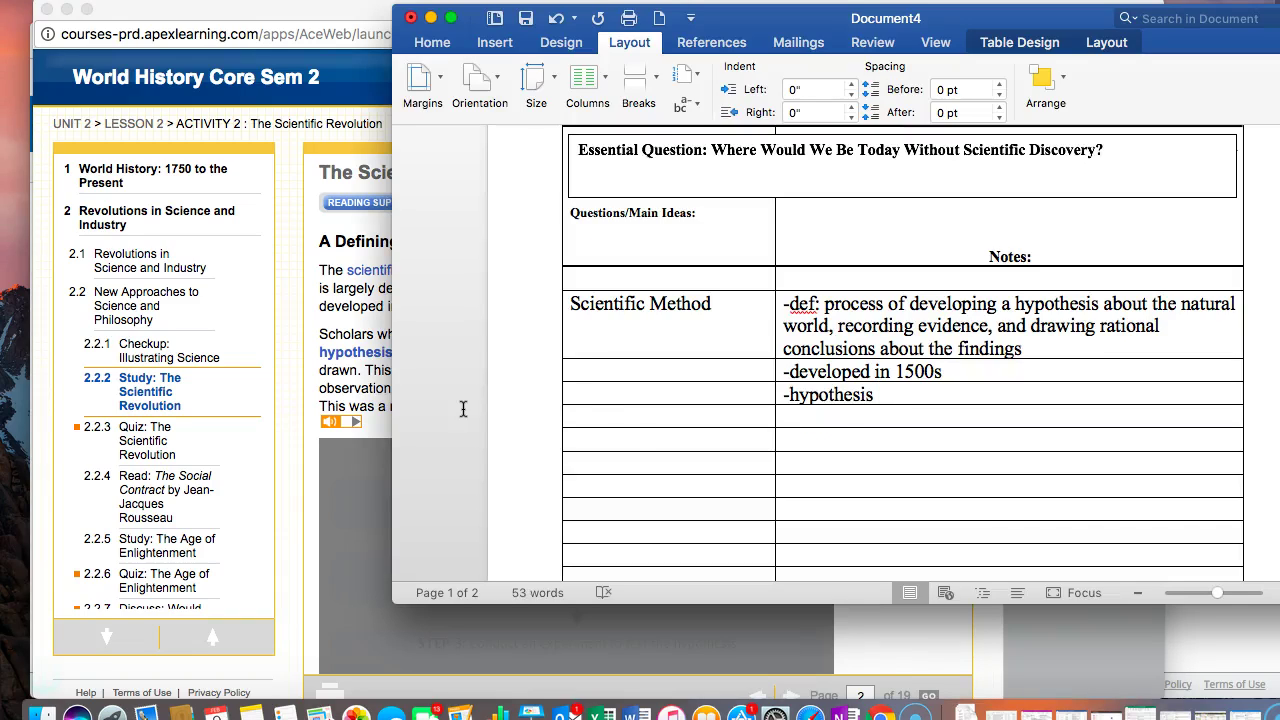
left_click(791, 418)
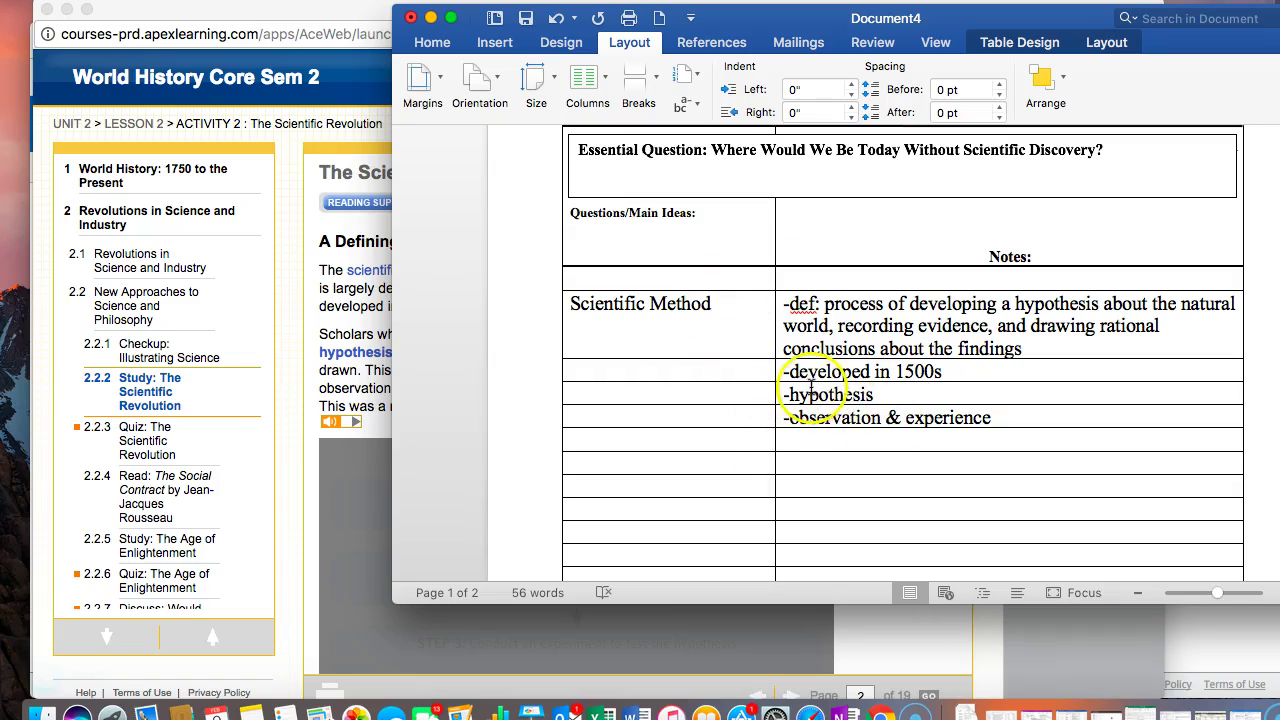
left_click(1012, 428)
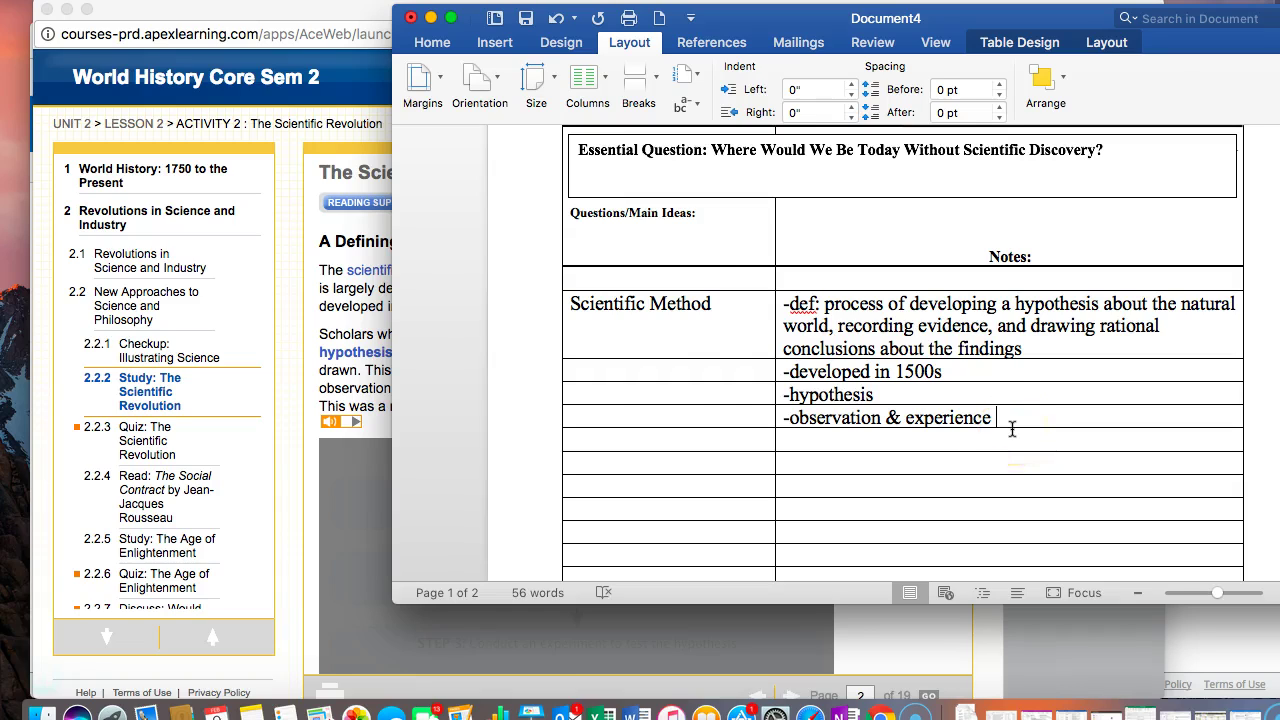
Step: Switch to the Apex lesson, activate the Building Blocks of the Scientific Method diagram, and examine its steps from first to last
key("super+Tab")
scroll(792, 428, "down", 2)
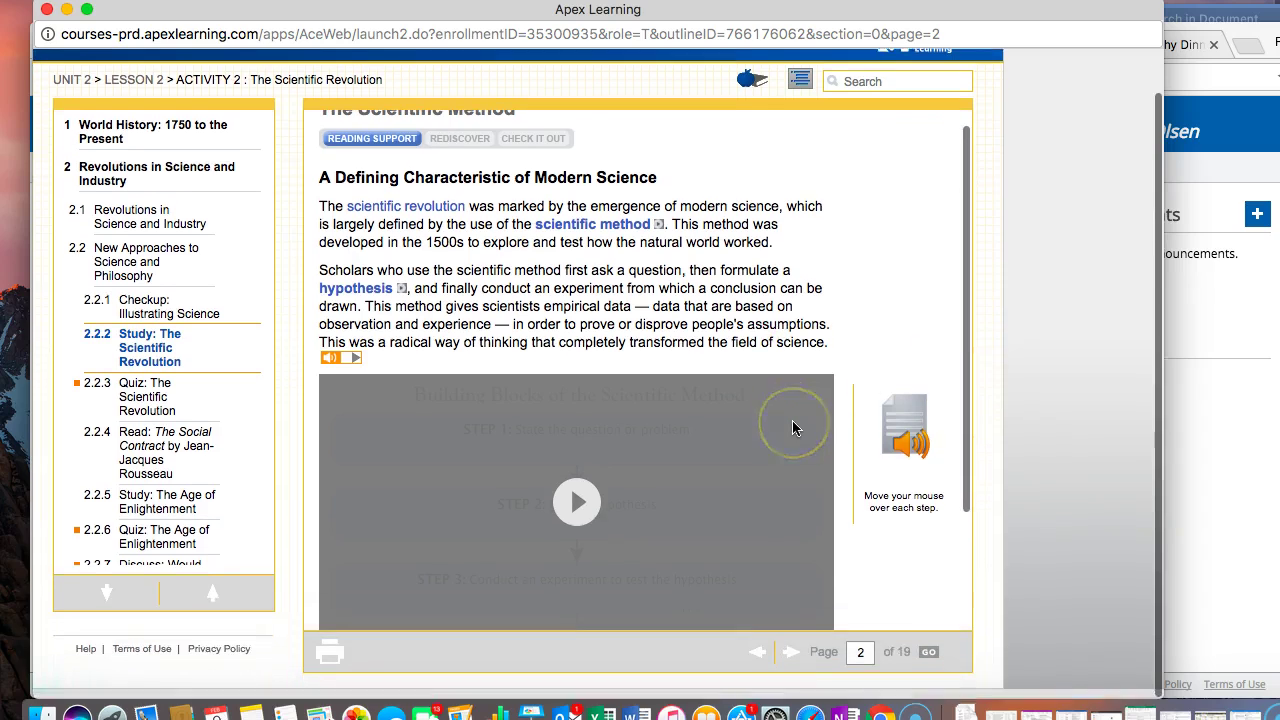
scroll(792, 428, "up", 1)
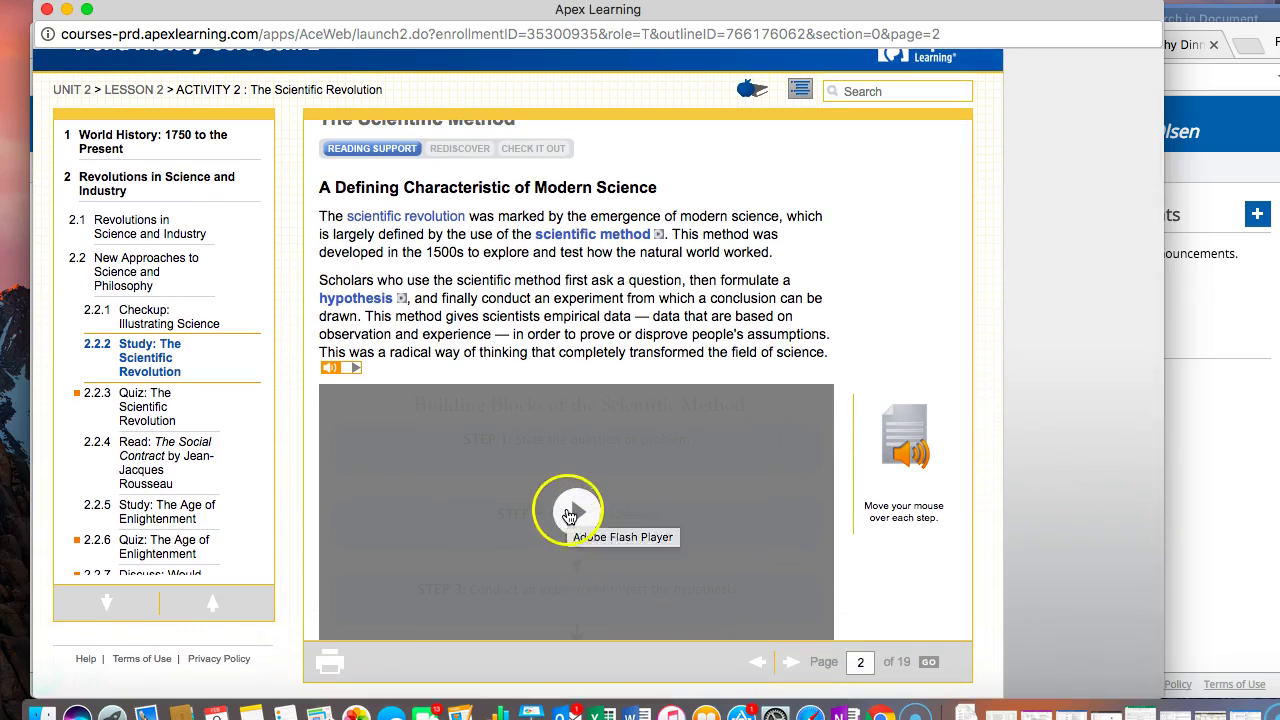
left_click(569, 514)
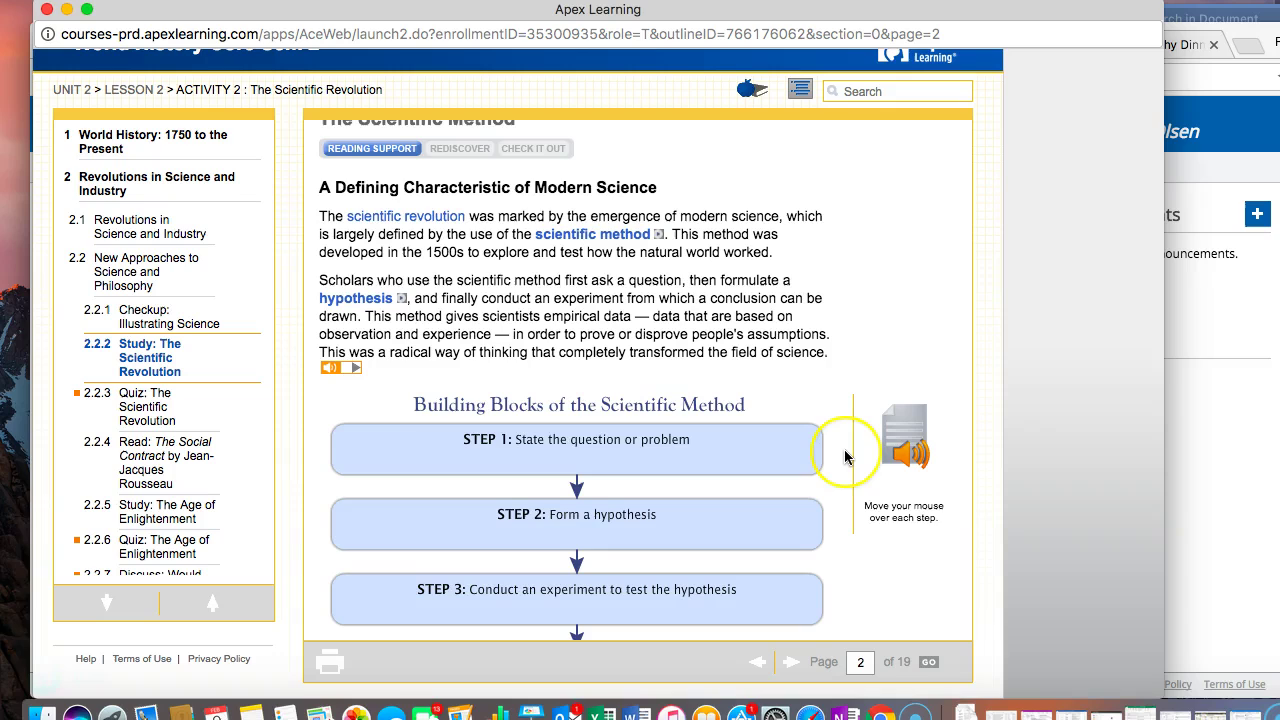
scroll(844, 456, "down", 2)
scroll(844, 456, "down", 1)
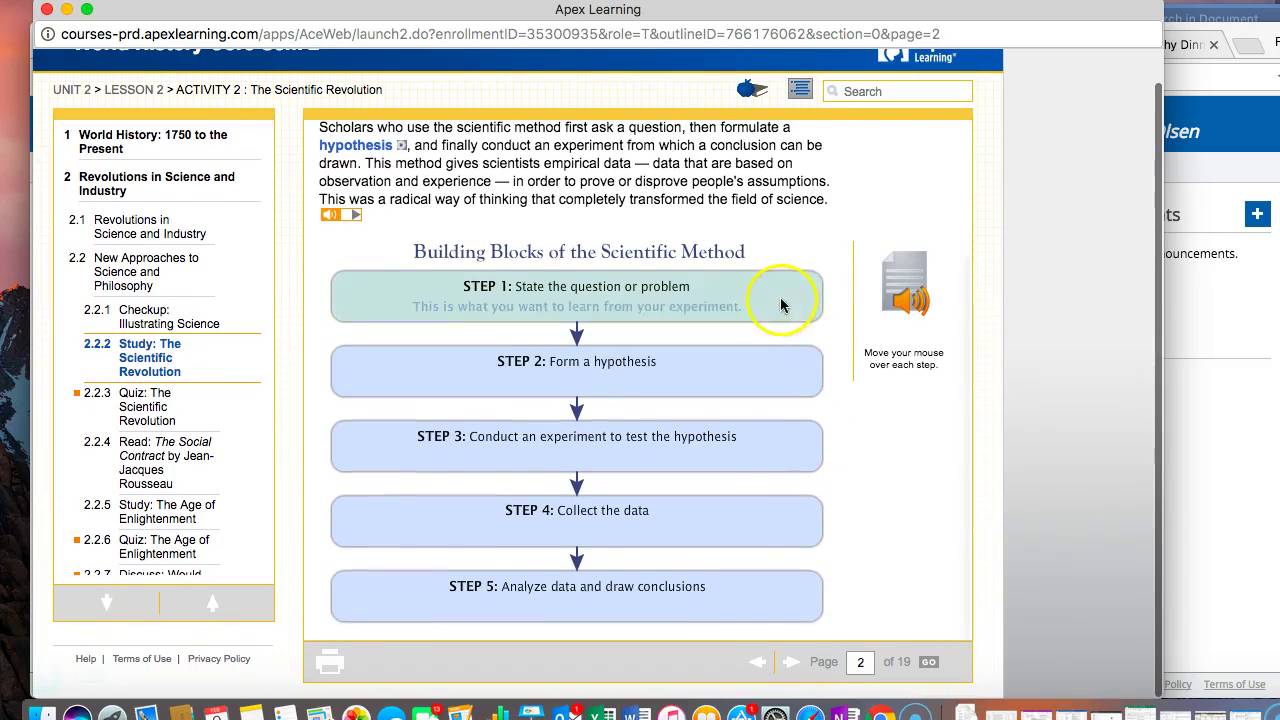
mouse_move(764, 379)
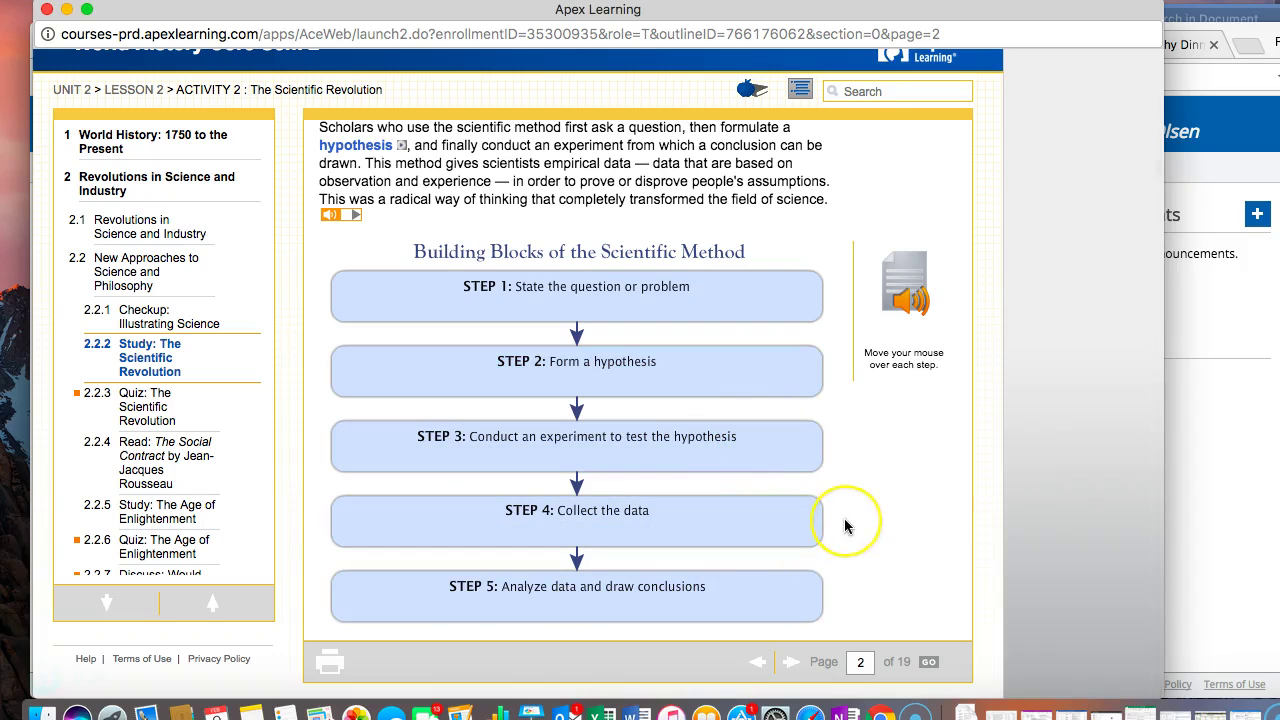
Step: Place the cursor in Word's Questions/Main Ideas column, two rows below the "-observation & experience" row, and return to the Apex lesson
key("super+Tab")
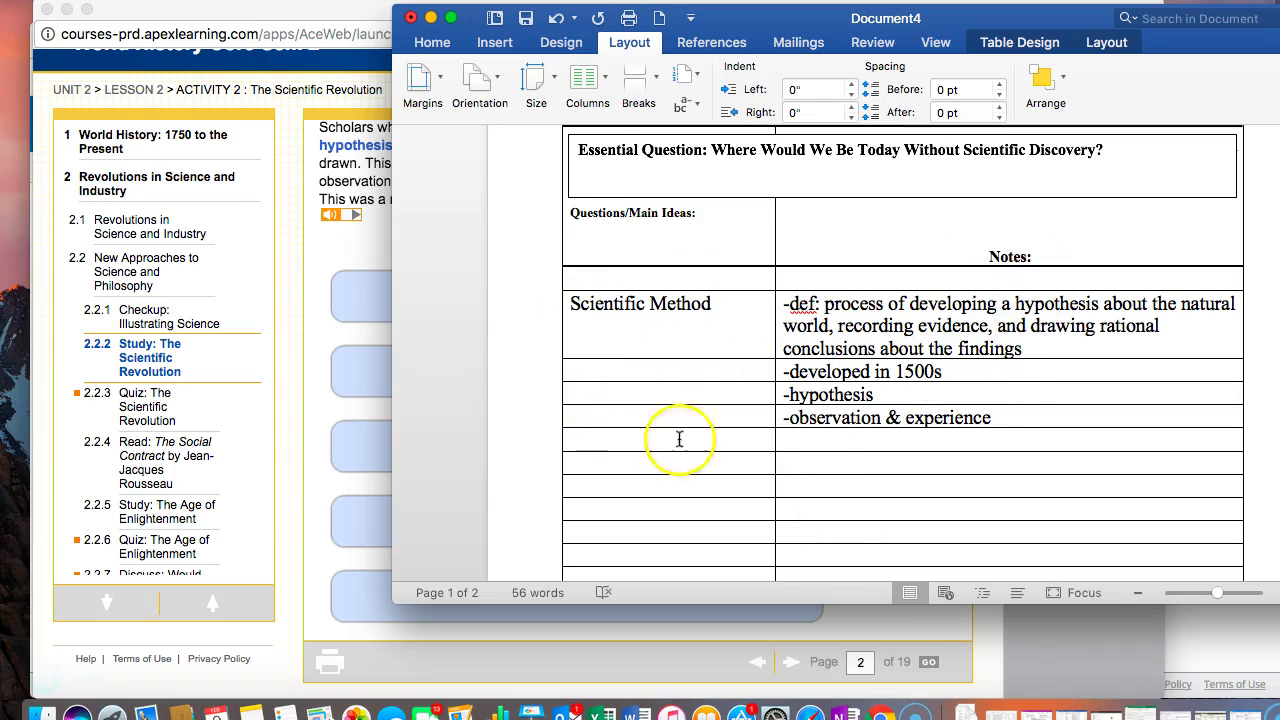
left_click(758, 469)
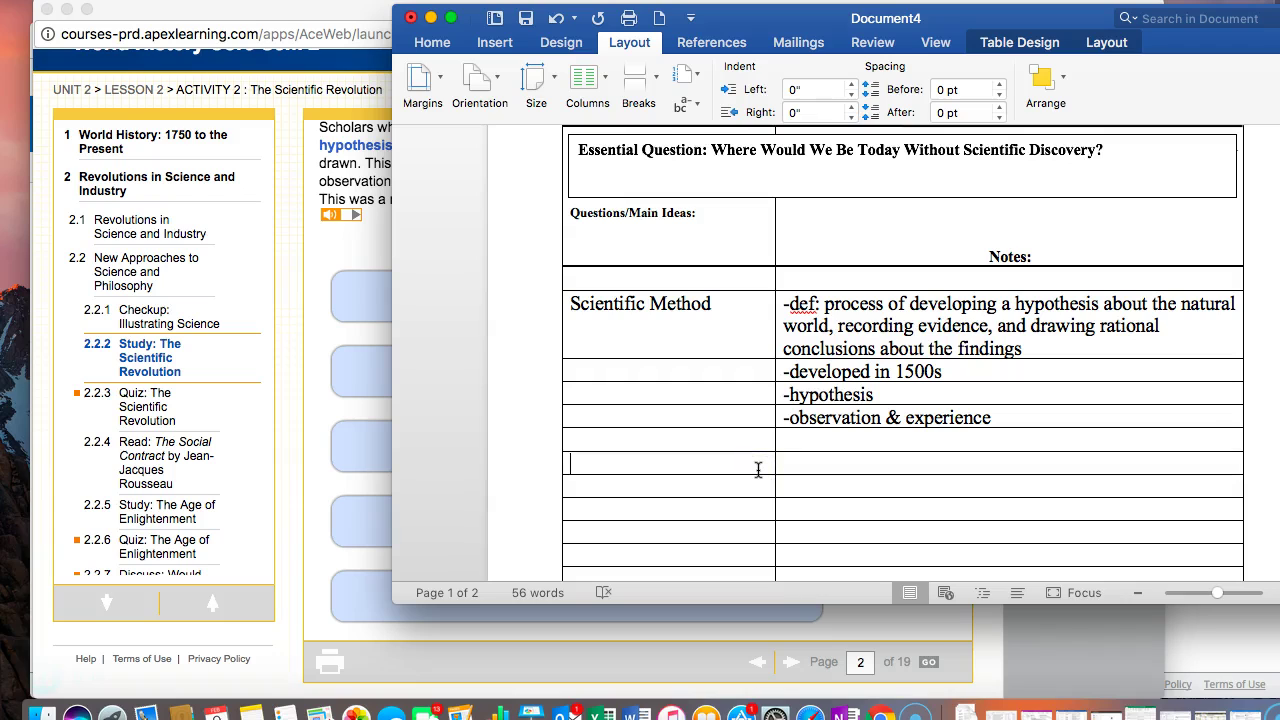
key("super+Tab")
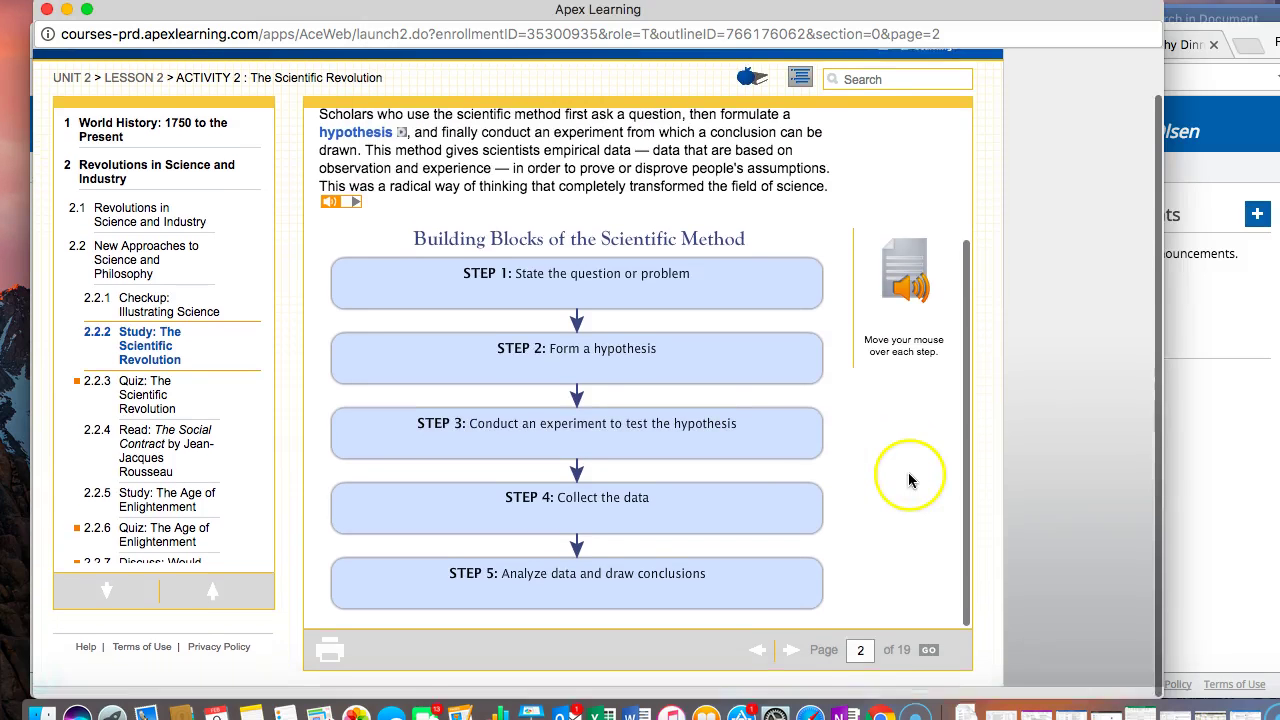
Step: Advance to lesson page 3, read the "Why Won't My Car Start?" scenario, and examine the Steps of the Scientific Method matching activity
left_click(791, 661)
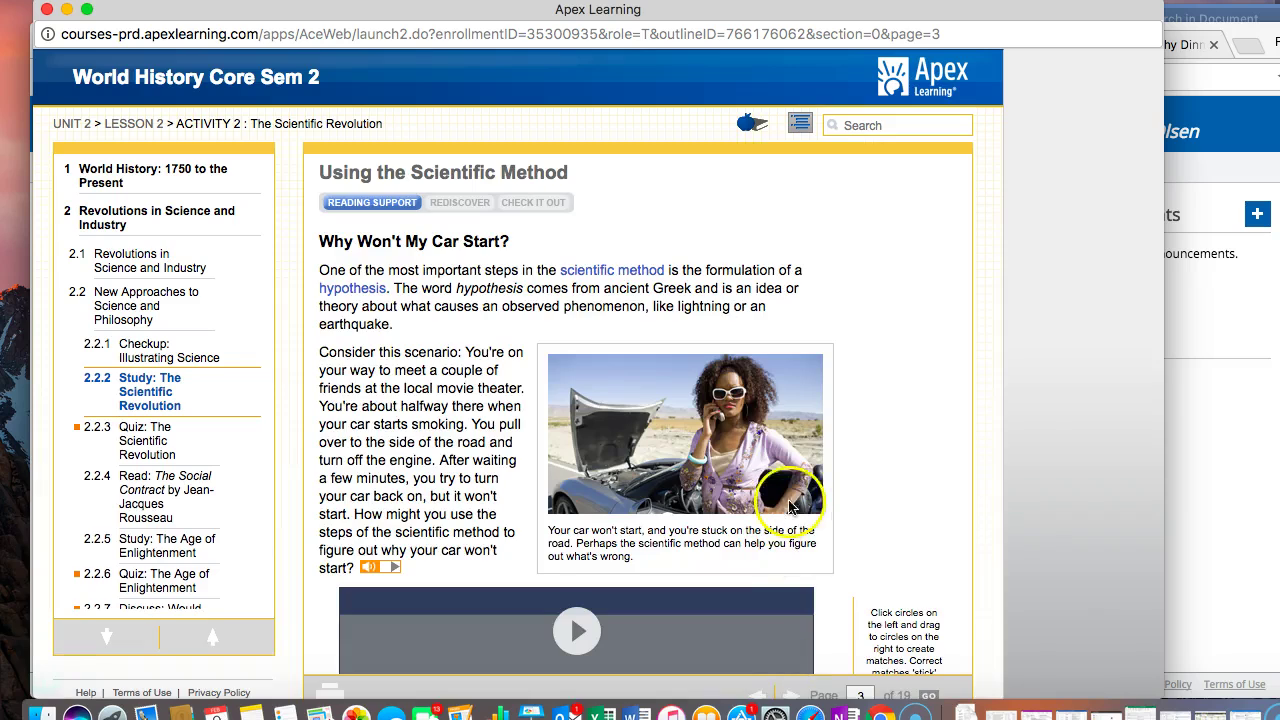
scroll(844, 460, "down", 2)
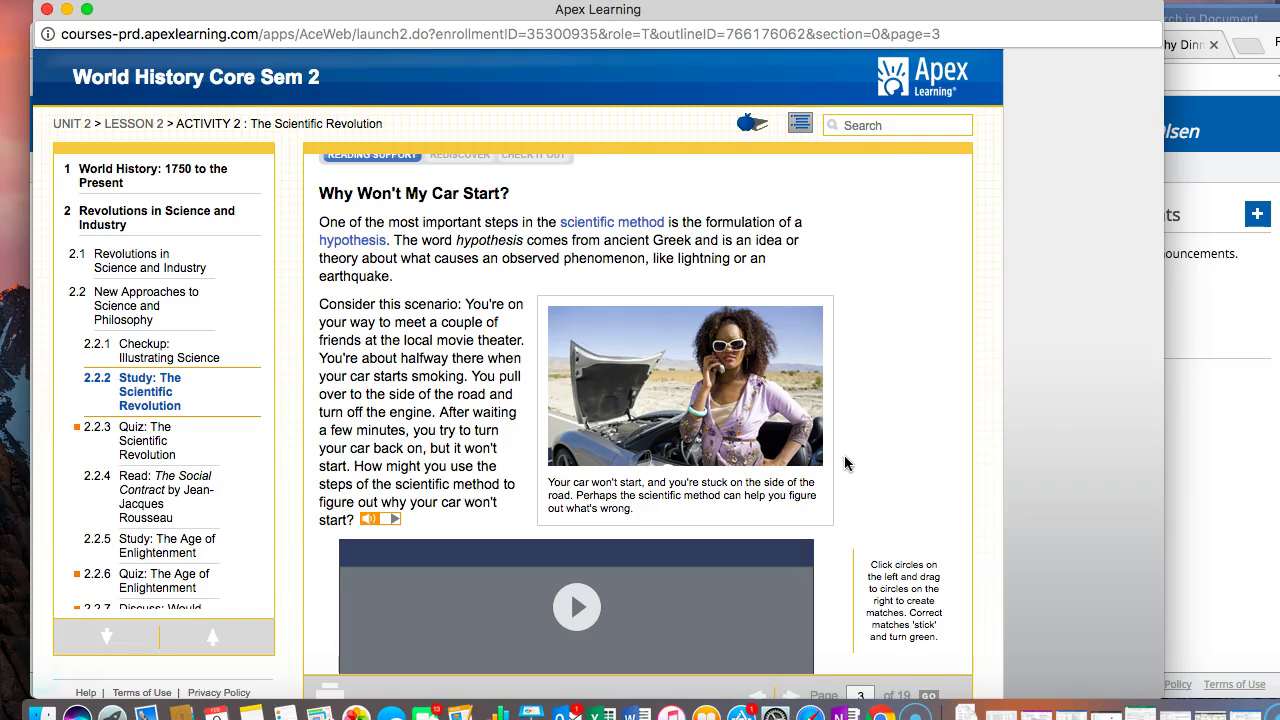
key("super+Tab")
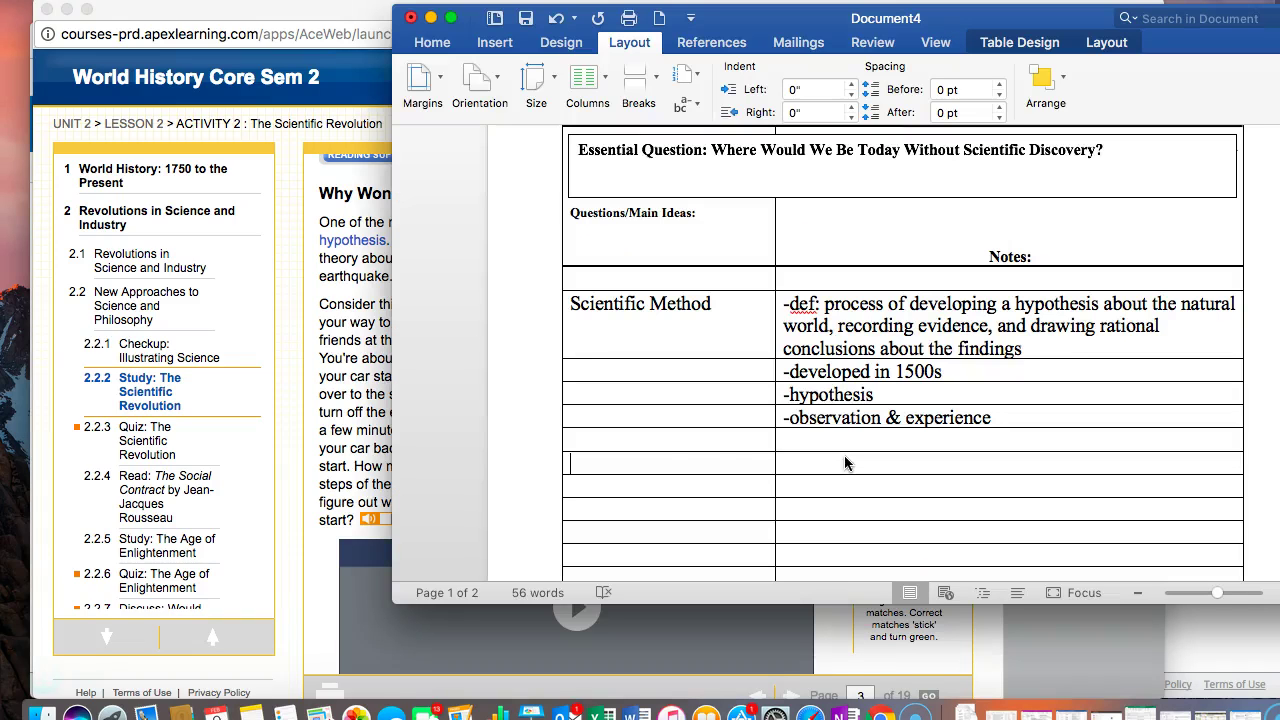
key("super+Tab")
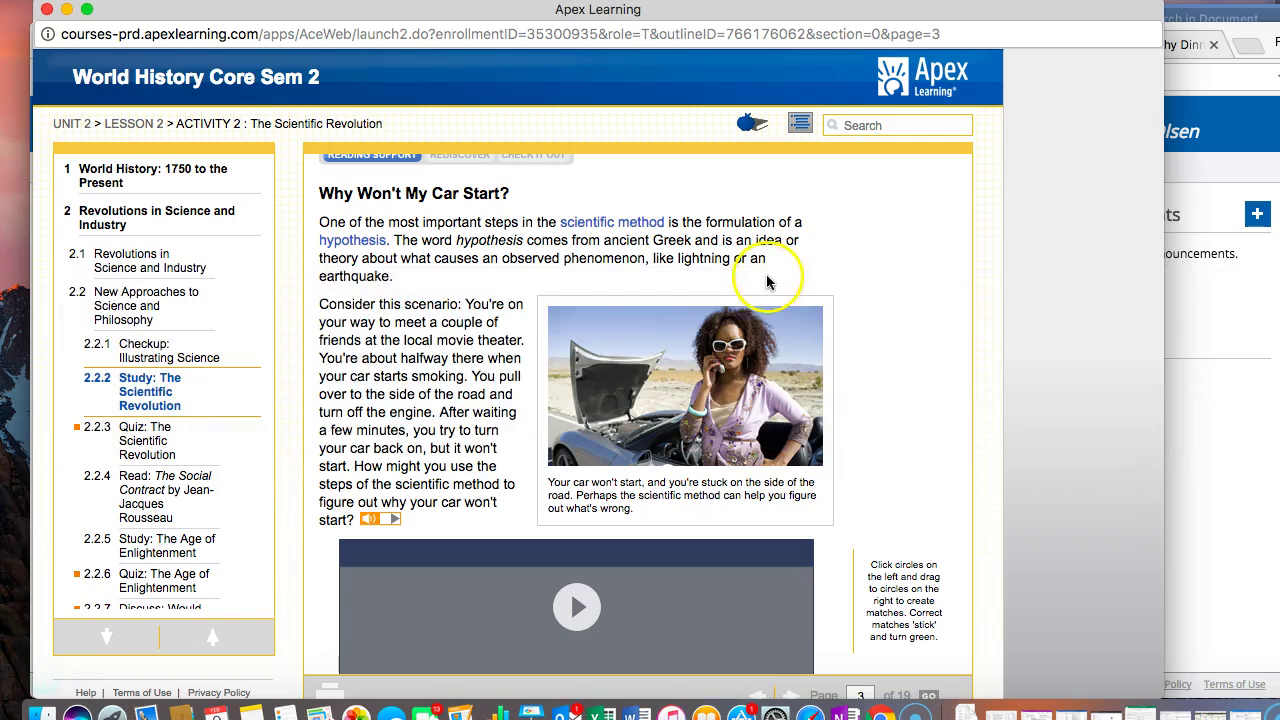
scroll(598, 287, "up", 2)
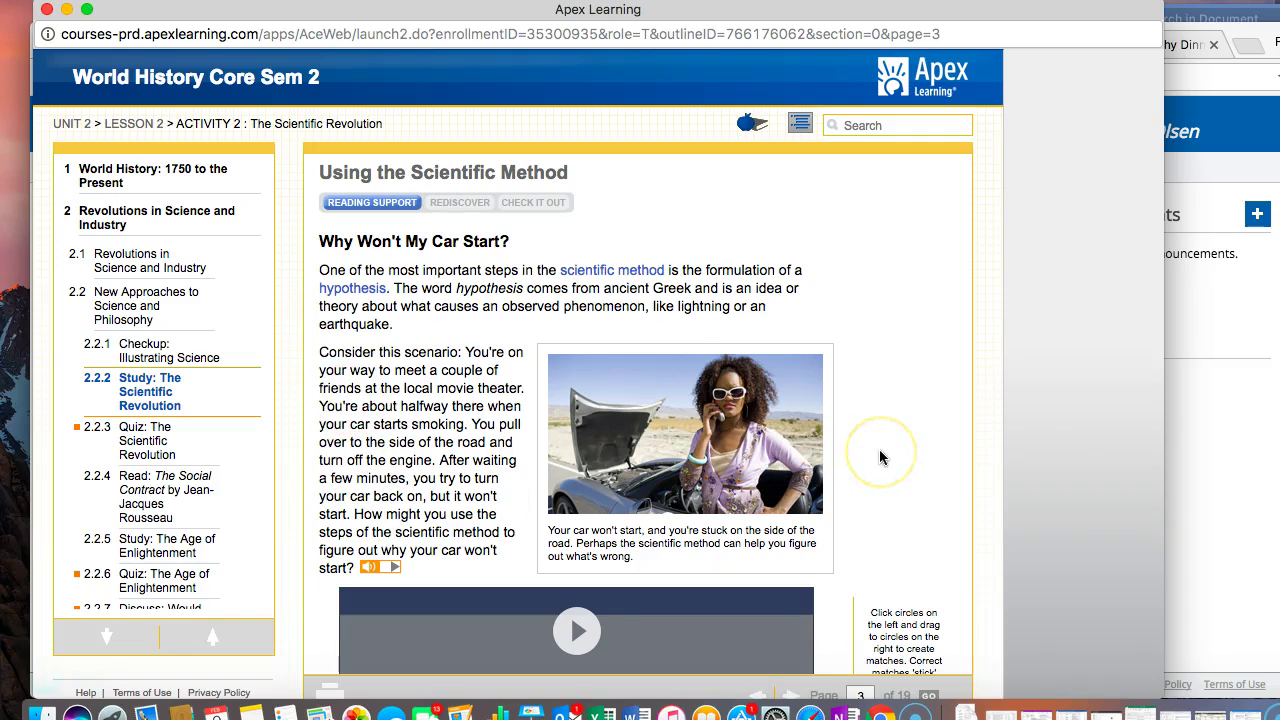
scroll(880, 452, "down", 10)
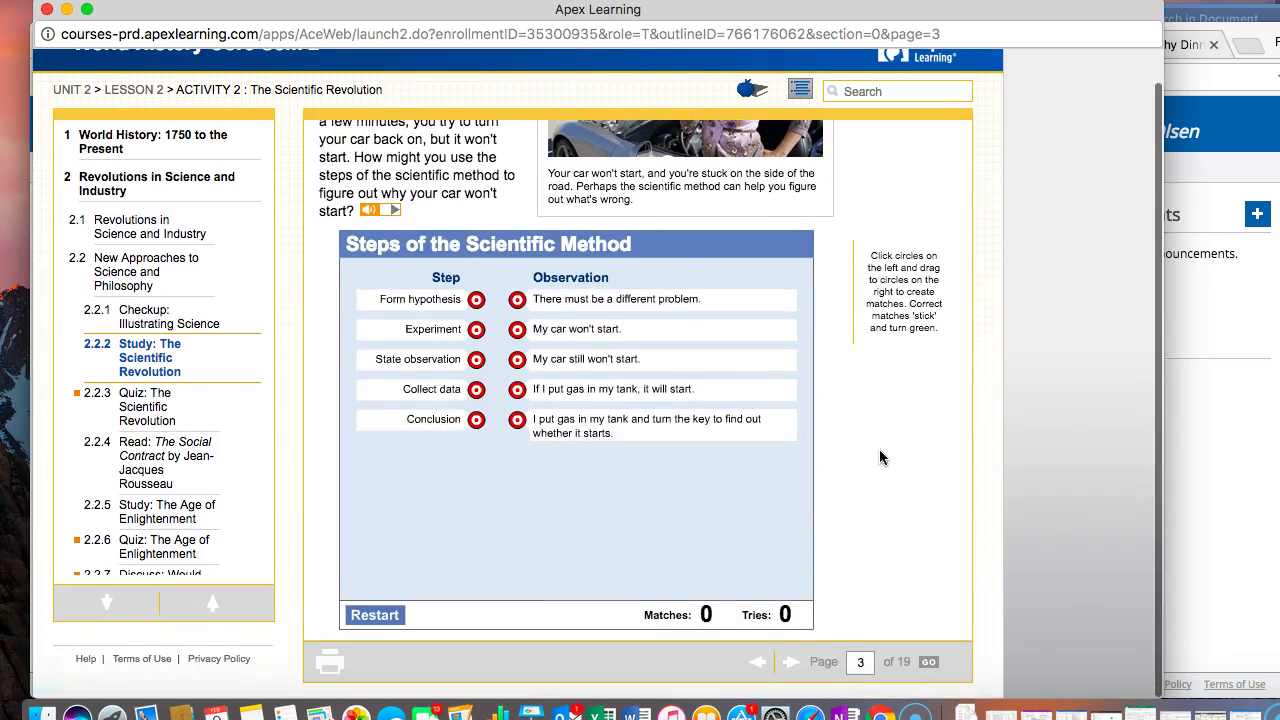
scroll(880, 452, "up", 10)
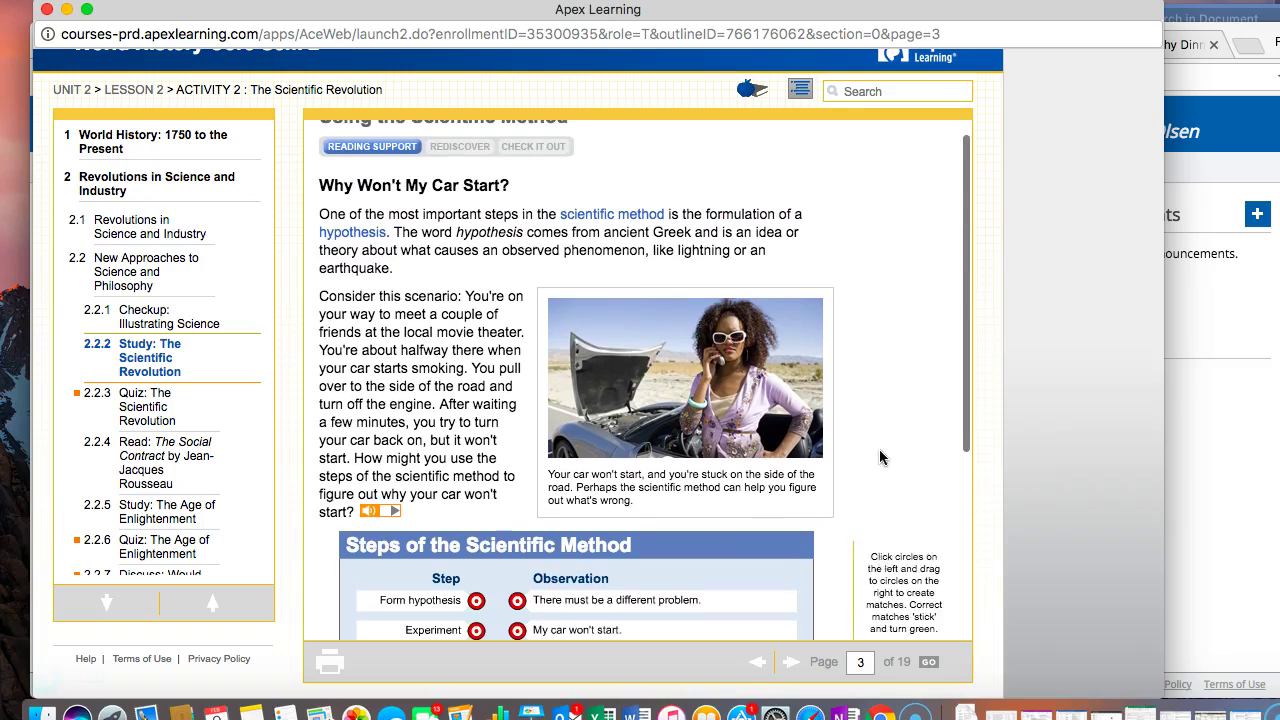
scroll(879, 457, "up", 1)
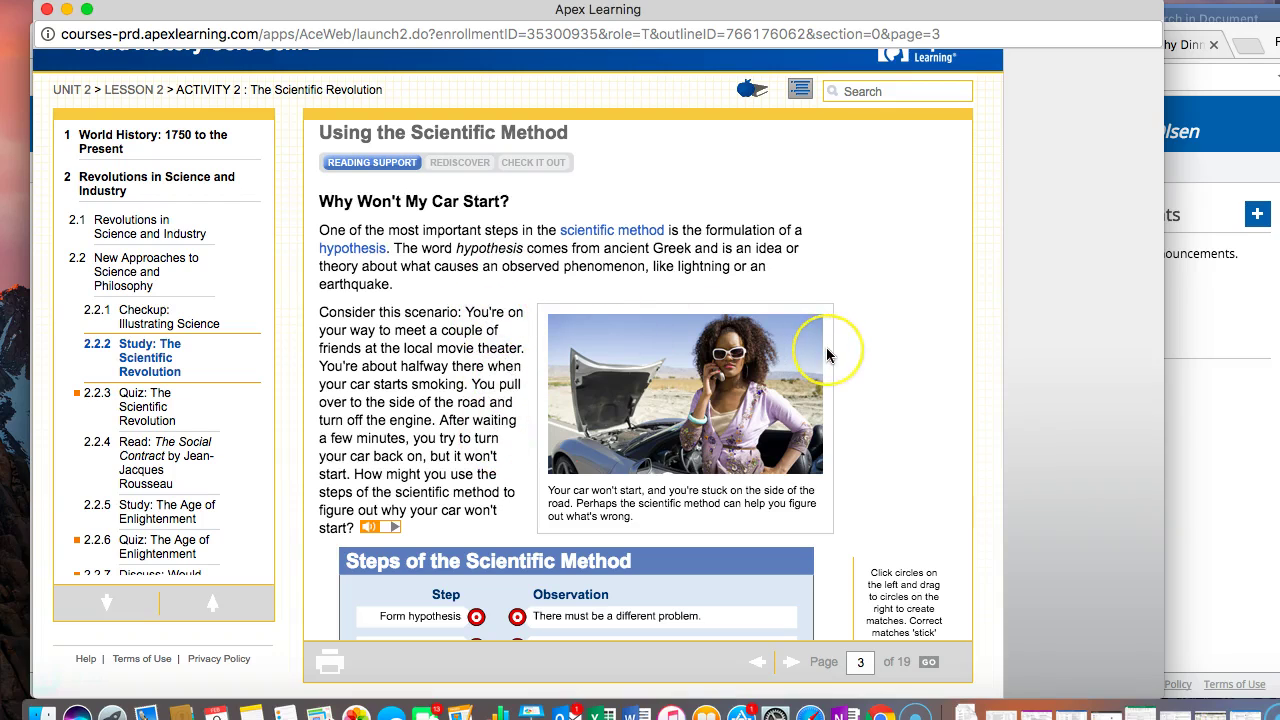
scroll(790, 355, "down", 5)
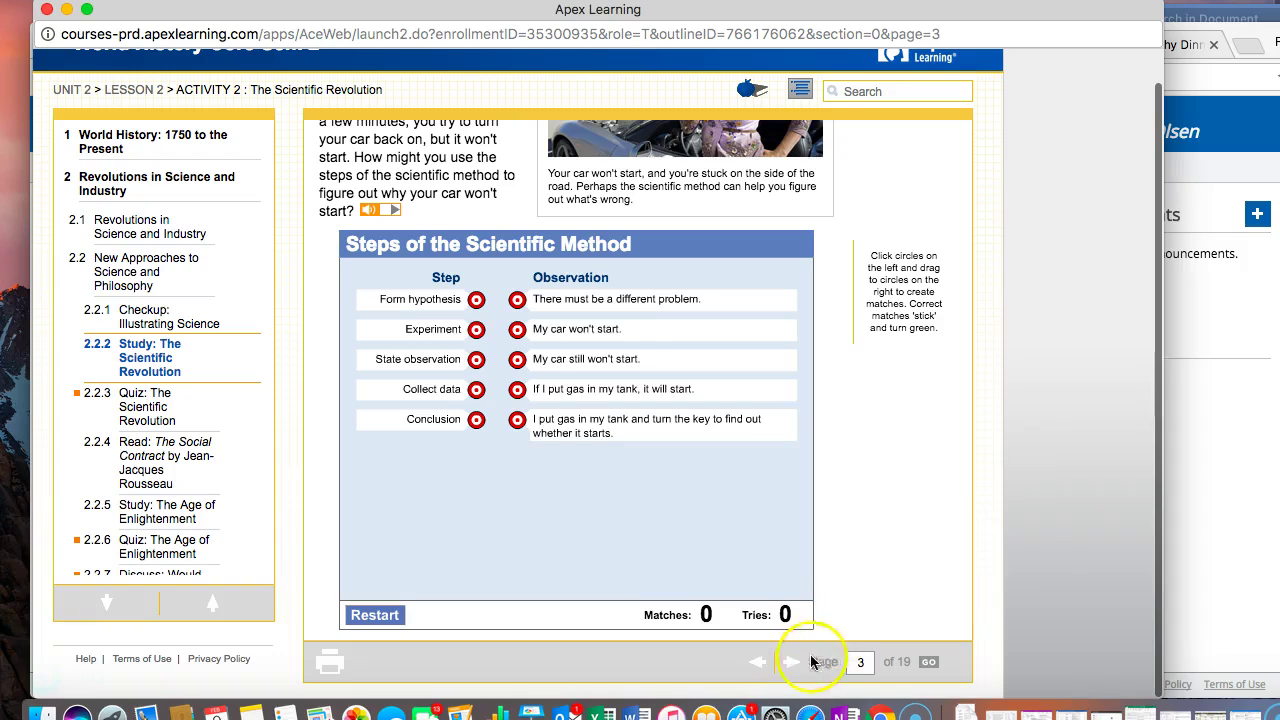
Step: Advance to lesson page 4, start the Science in Western Europe timeline, pause its narration, and read the Early Middle Ages passage
left_click(790, 661)
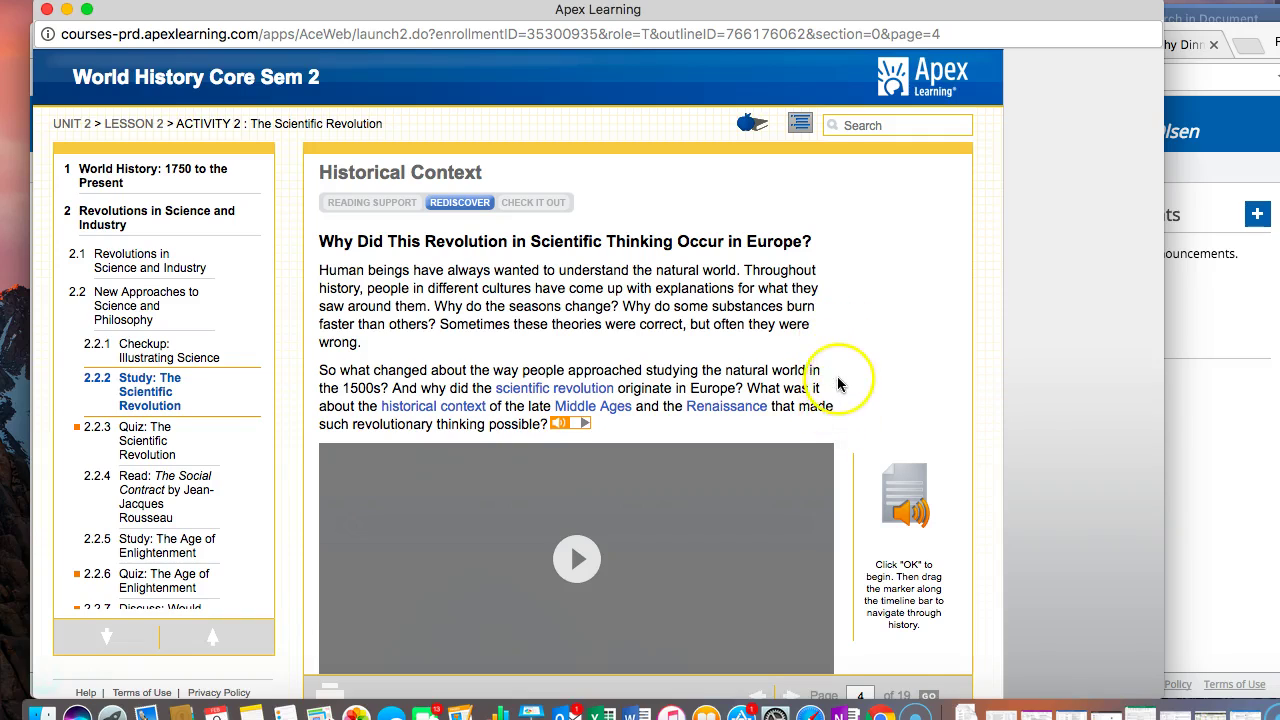
scroll(840, 430, "down", 3)
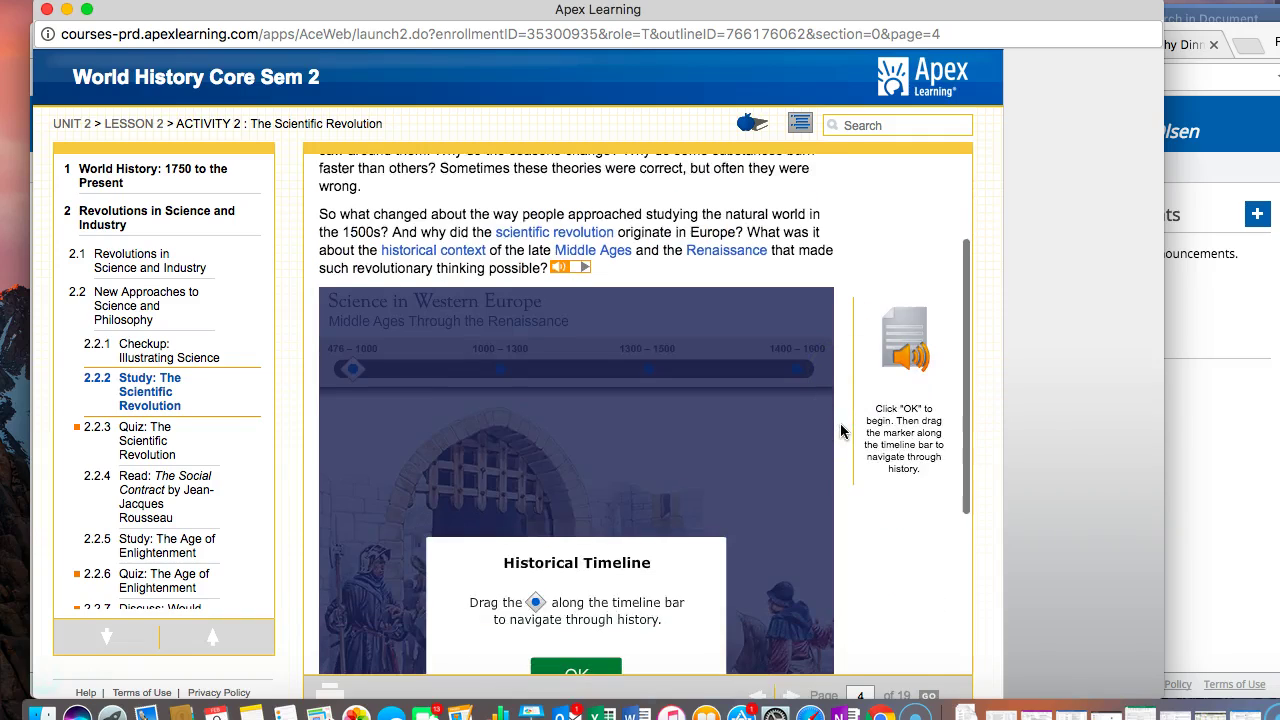
scroll(840, 430, "down", 3)
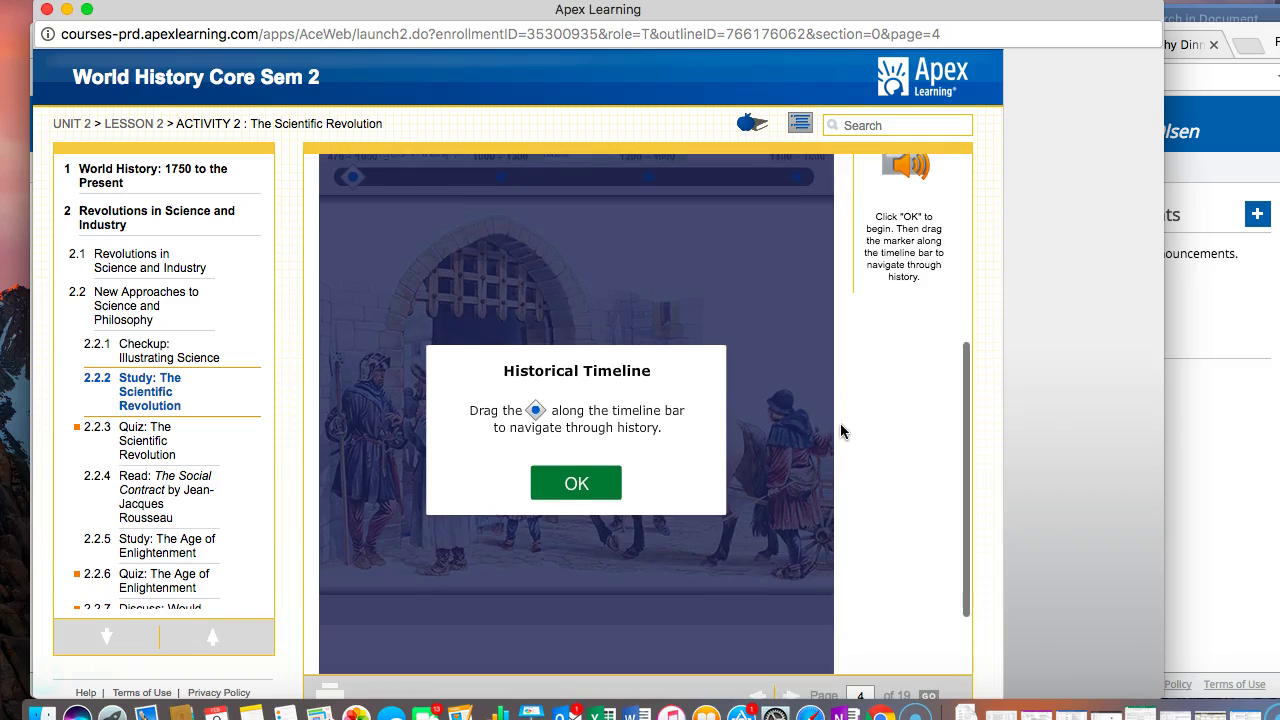
left_click(573, 482)
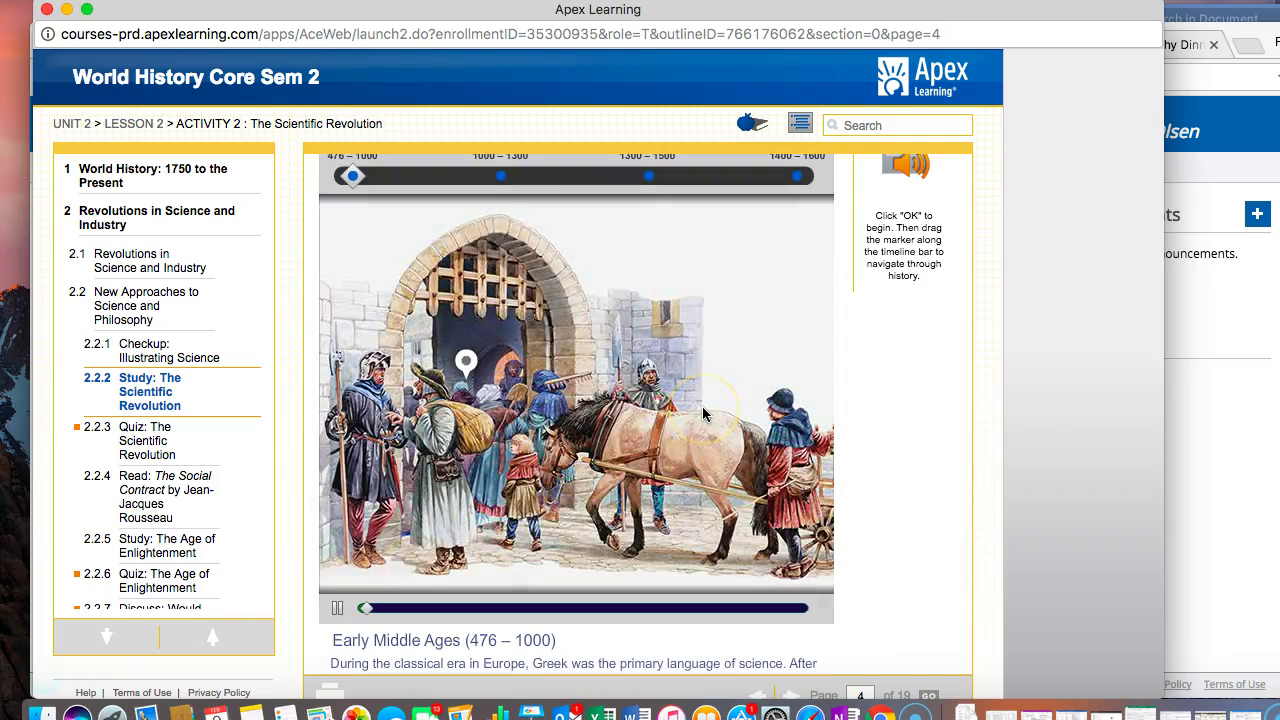
left_click(338, 607)
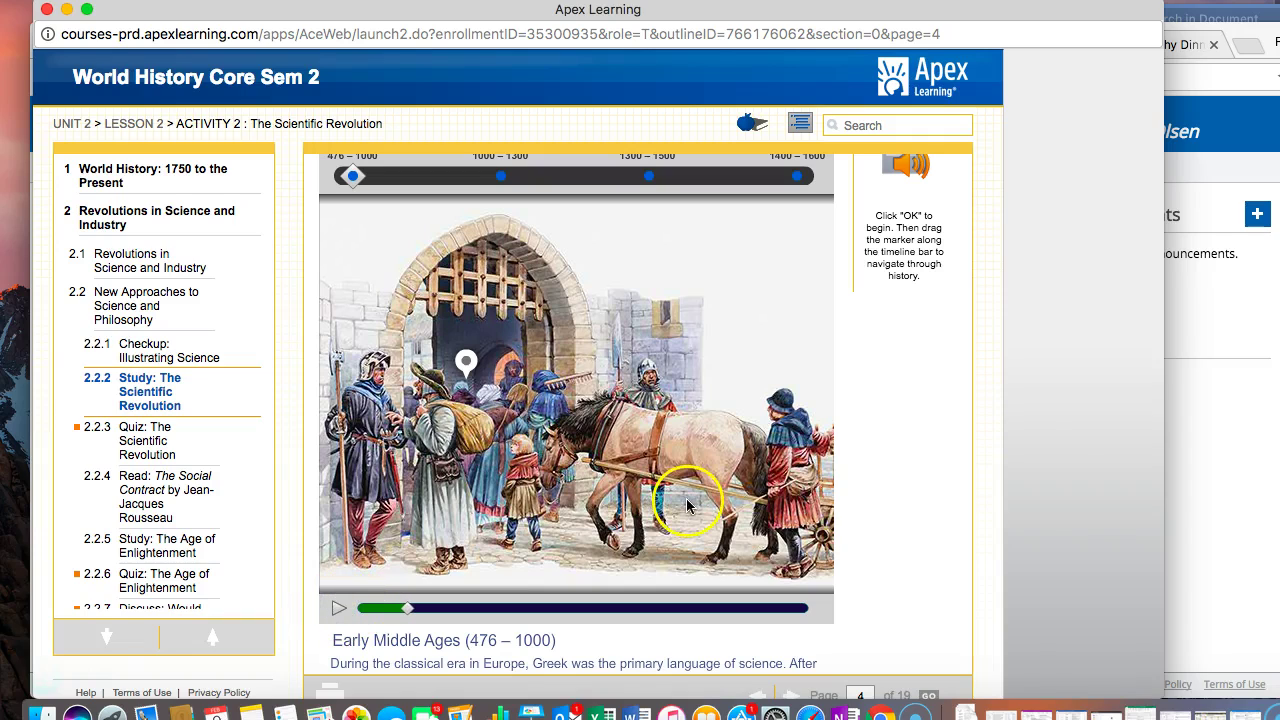
scroll(766, 480, "down", 5)
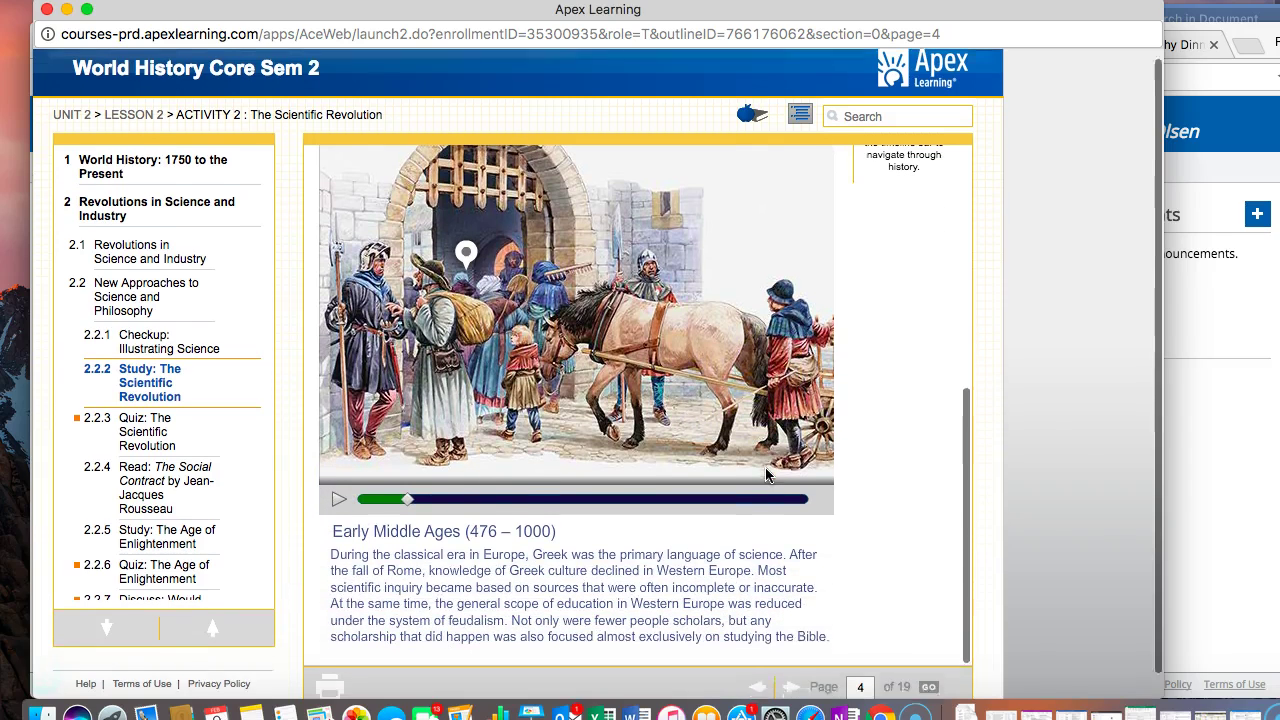
scroll(766, 475, "down", 2)
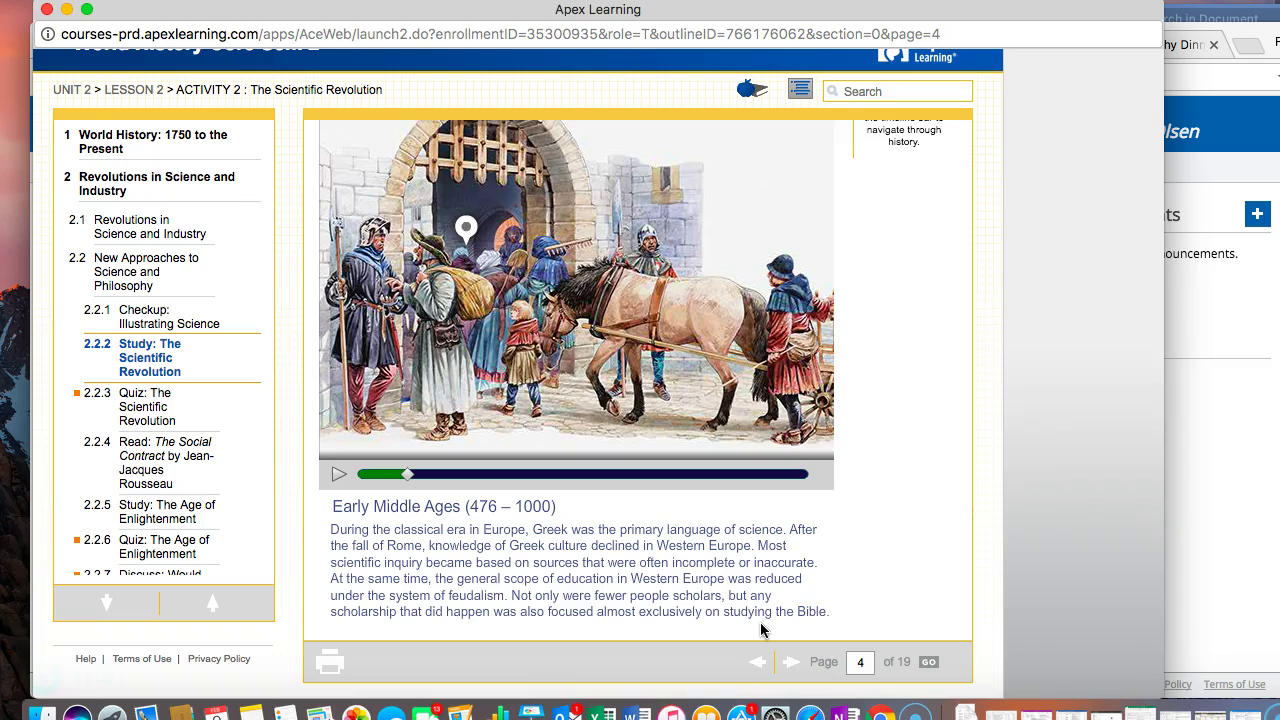
Step: Switch to Word and enter "Early Middle Ages" in the Questions/Main Ideas column, two rows below the scientific method notes
key("super+Tab")
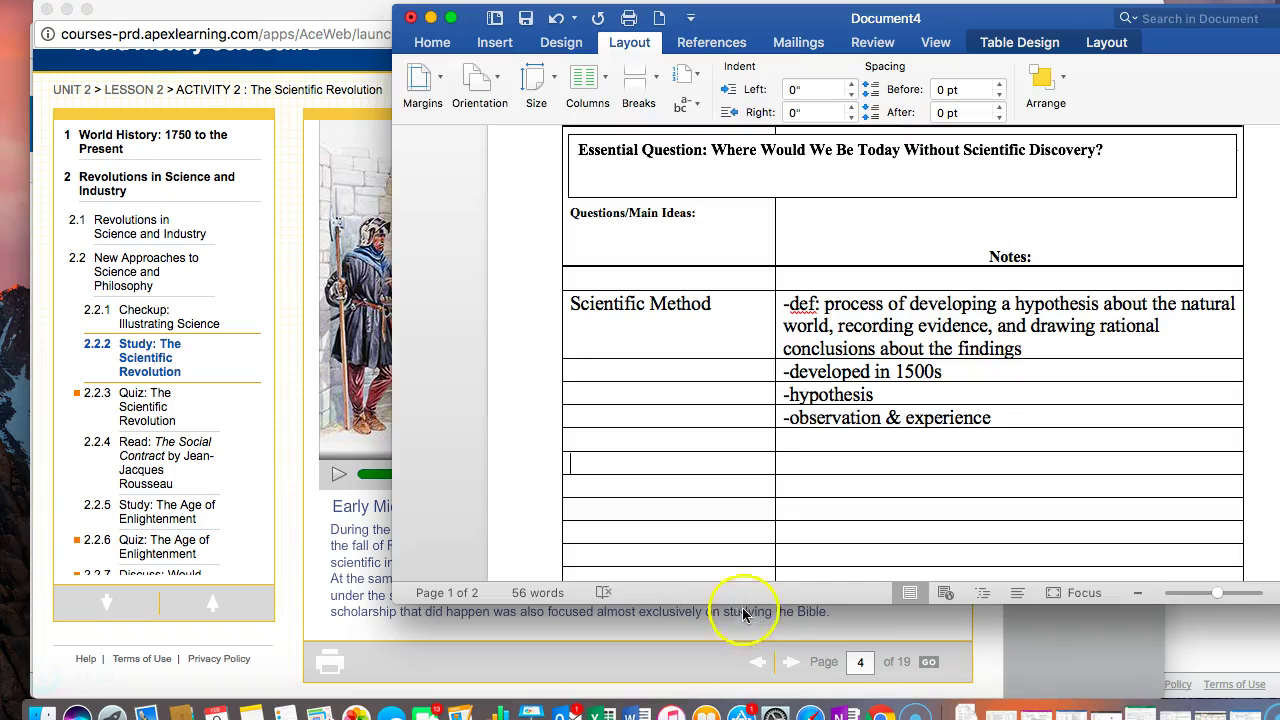
left_click(586, 464)
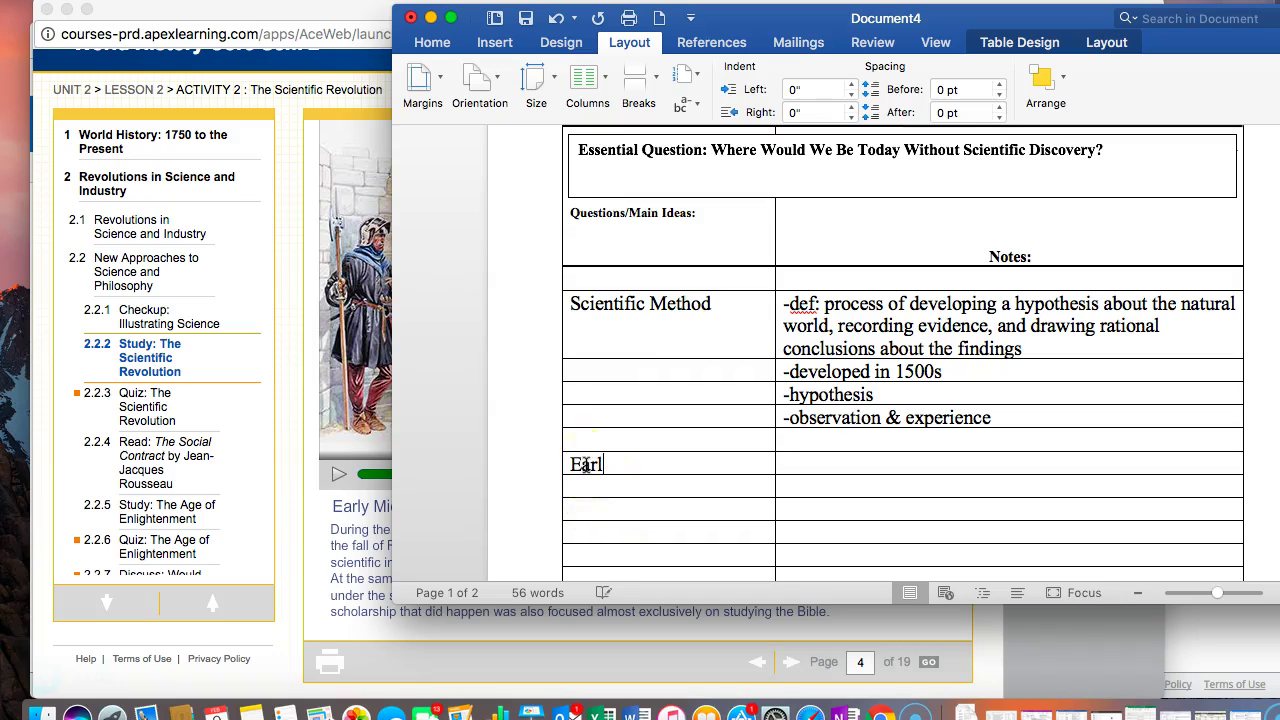
type("Early Middle Ages")
Step: Consult the lesson's Early Middle Ages passage and enter "Focus – studying the Bible" in the Word Notes cell beside "Early Middle Ages"
left_click(846, 460)
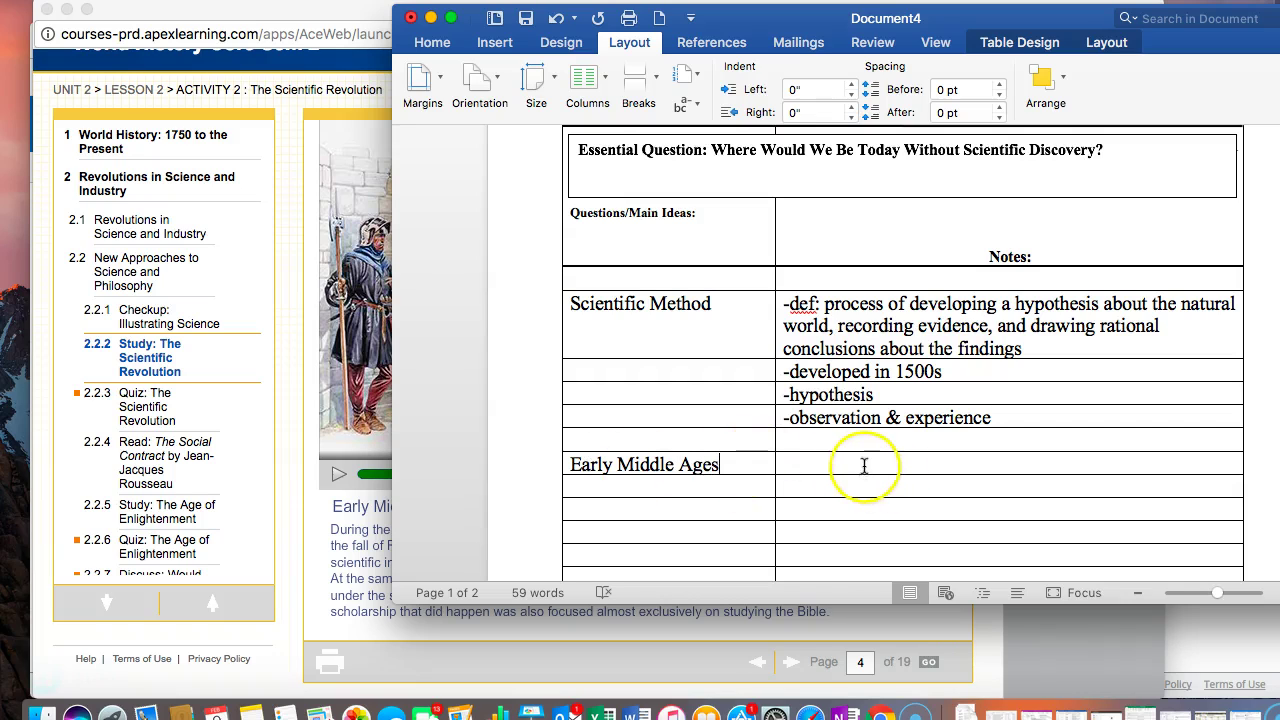
key("super+Tab")
left_click(829, 525)
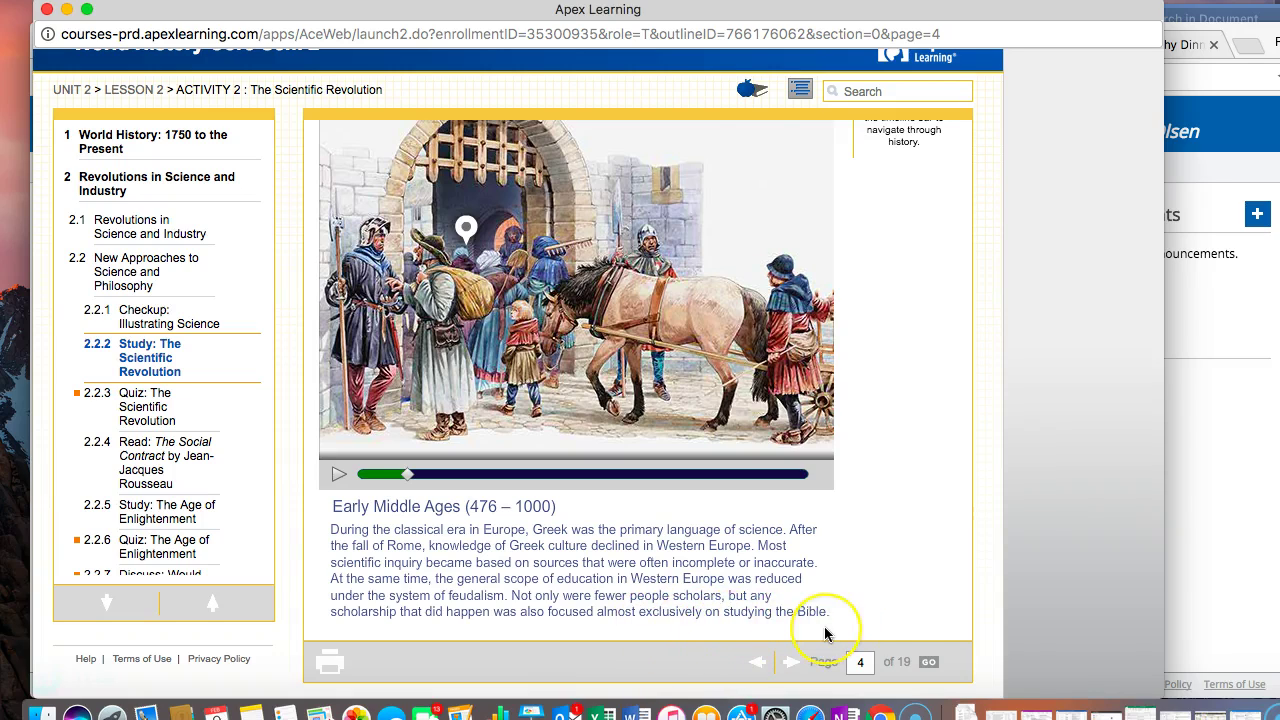
key("super+Tab")
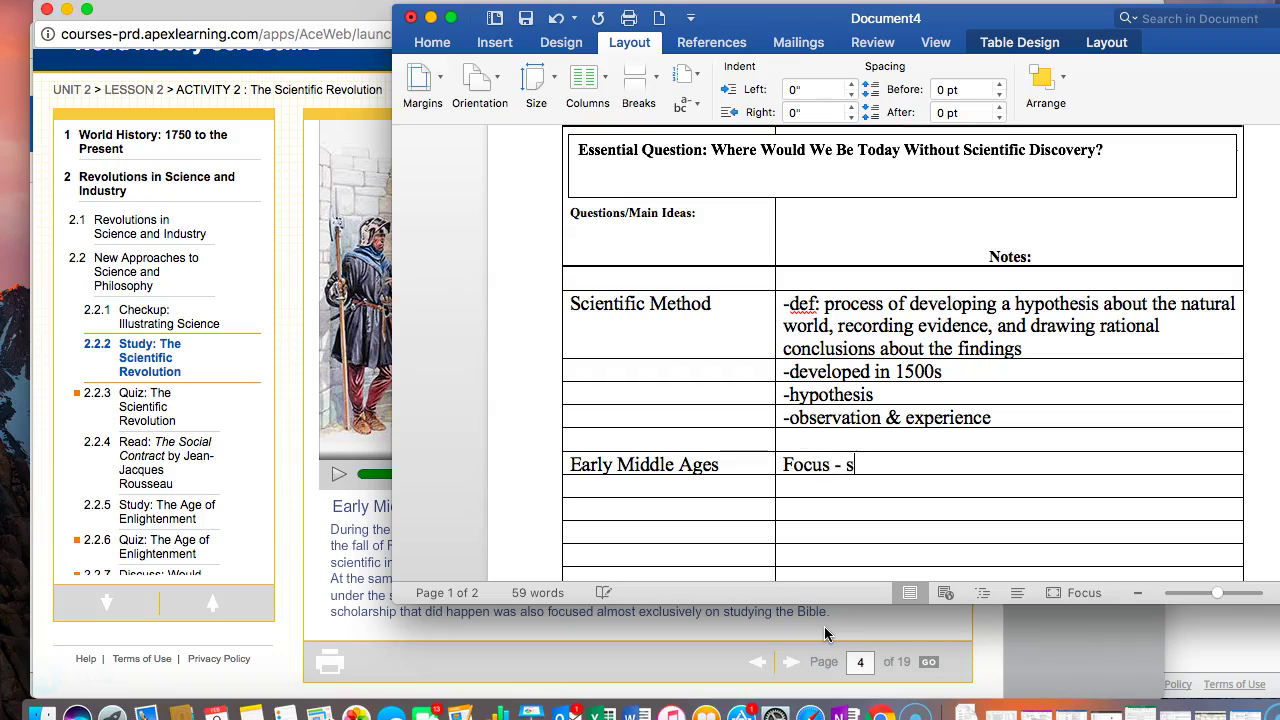
type("the Bible")
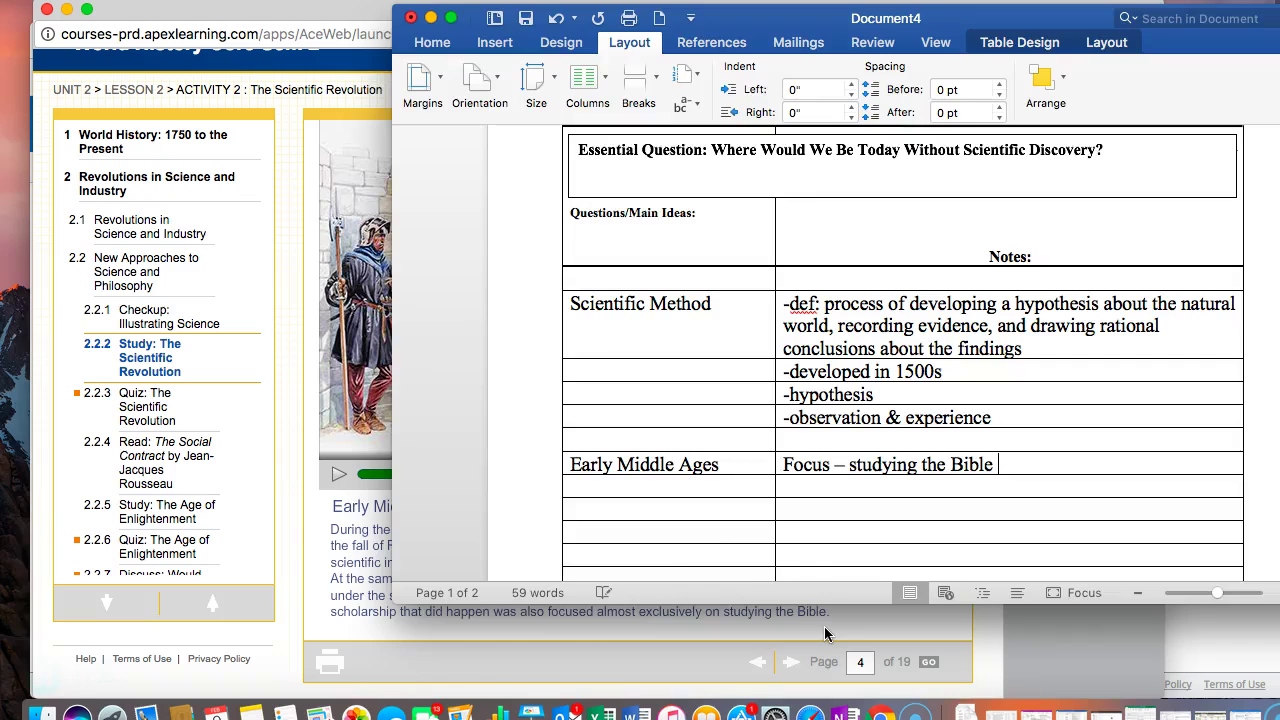
Step: Return to the Apex lesson, move the timeline to 1000–1300, pause its narration, and read the High Middle Ages passage
left_click(825, 633)
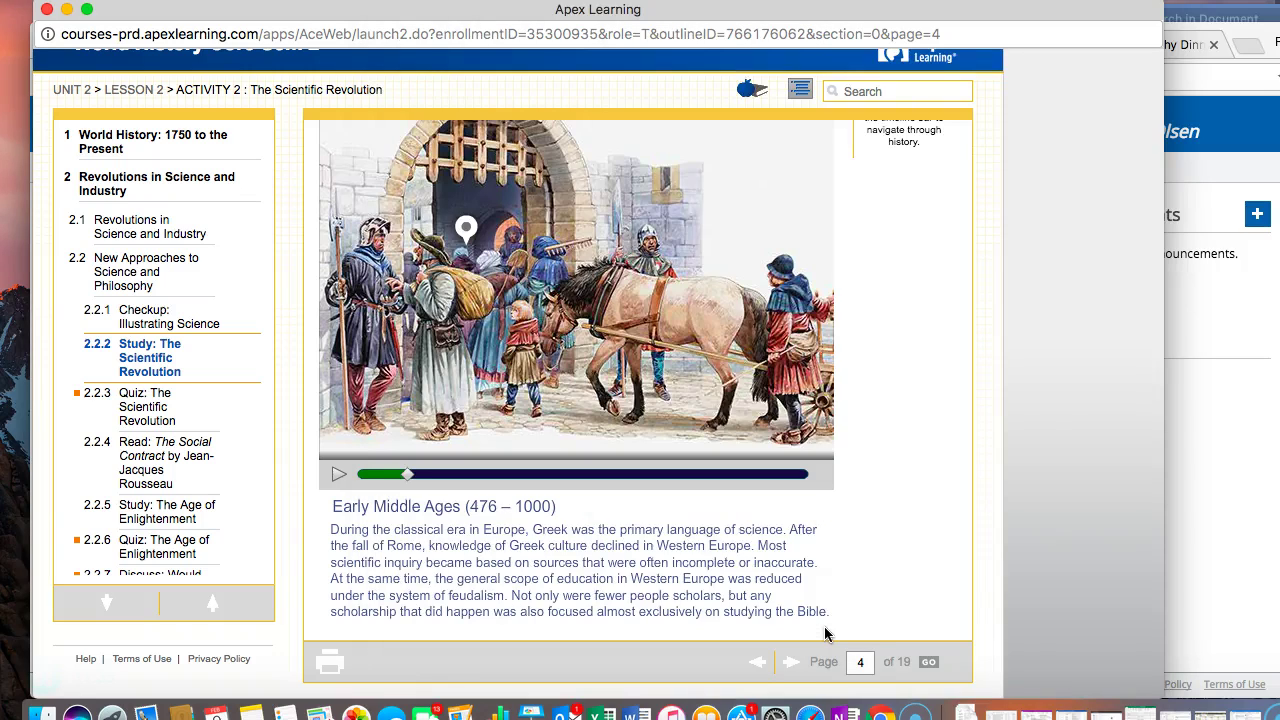
scroll(853, 485, "up", 5)
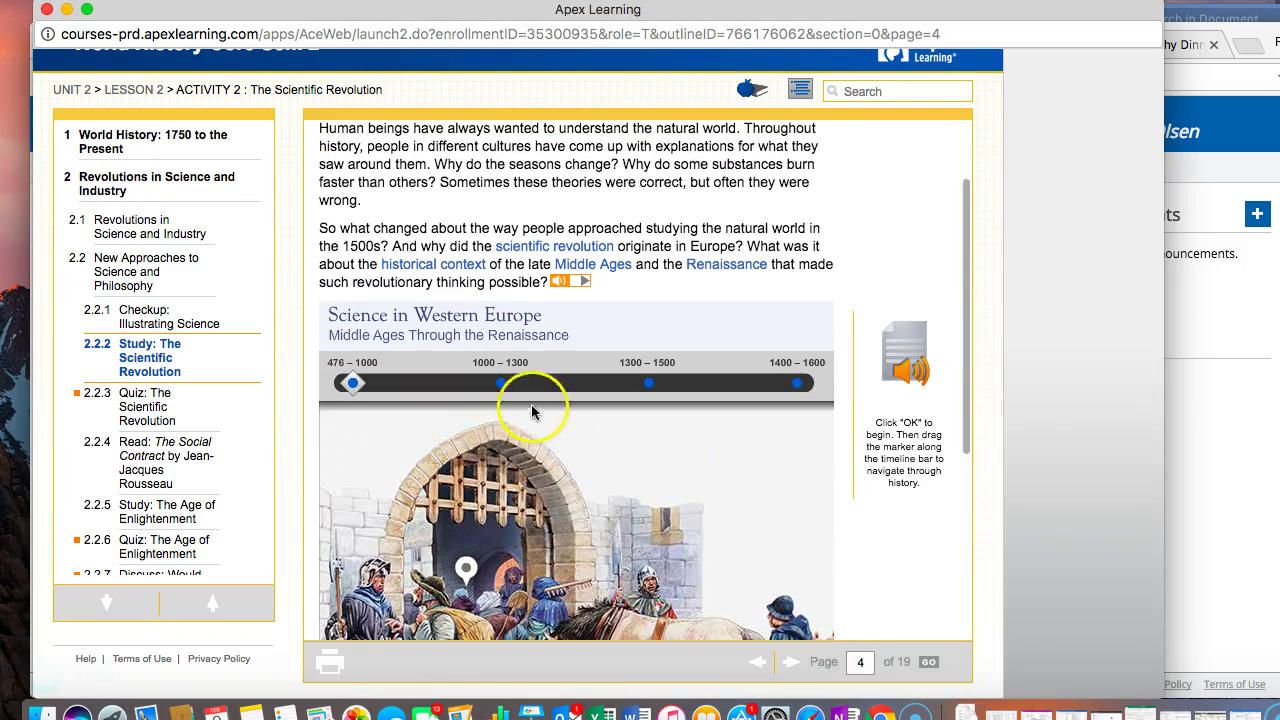
left_click(501, 384)
scroll(626, 410, "down", 3)
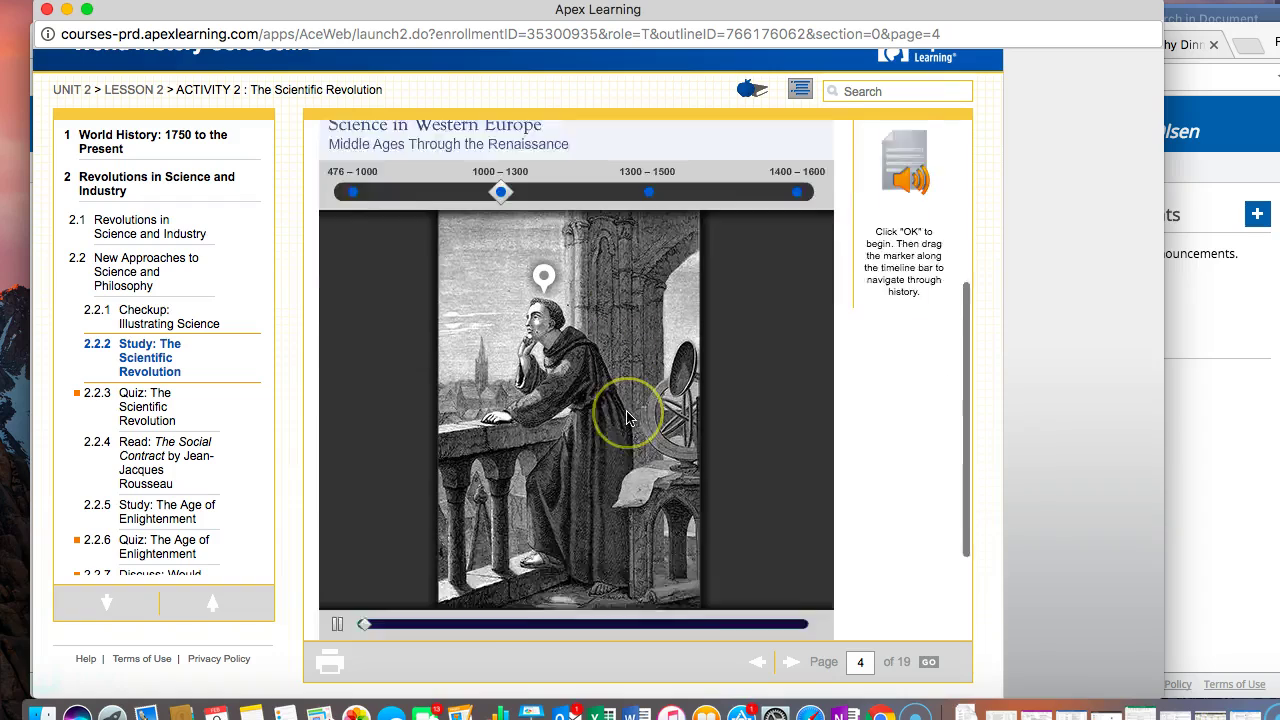
scroll(628, 418, "down", 3)
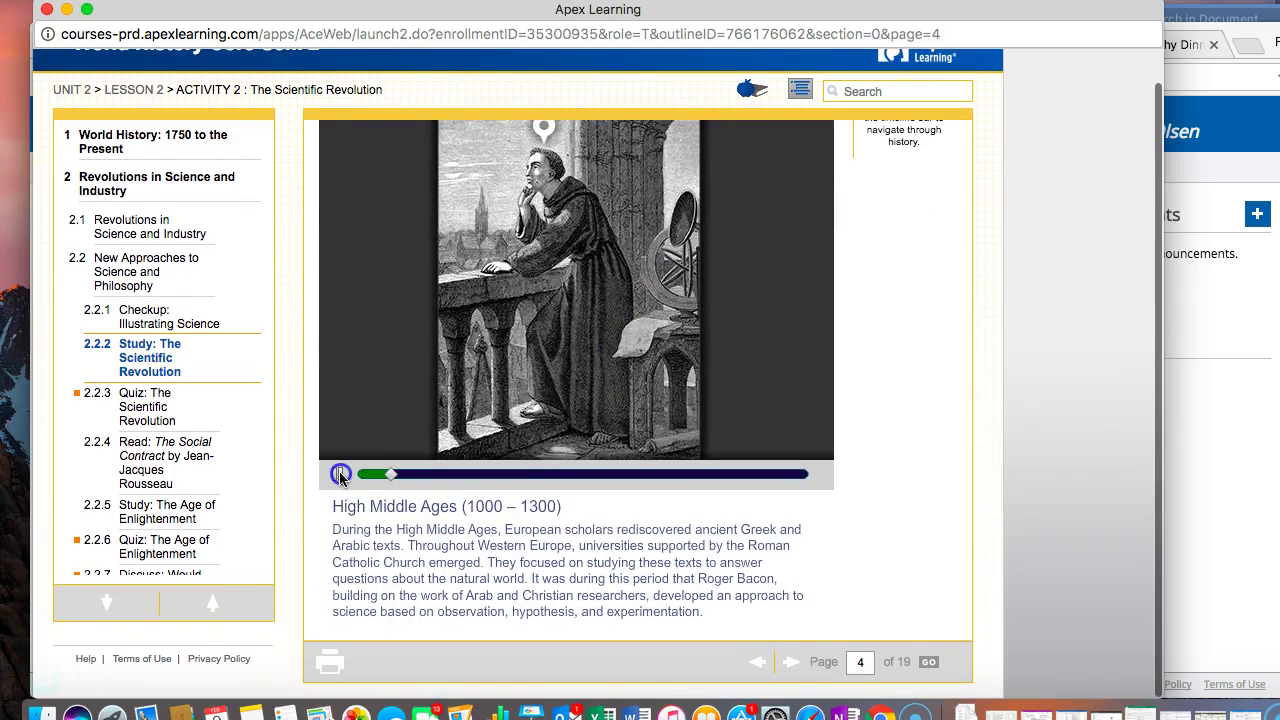
left_click(340, 476)
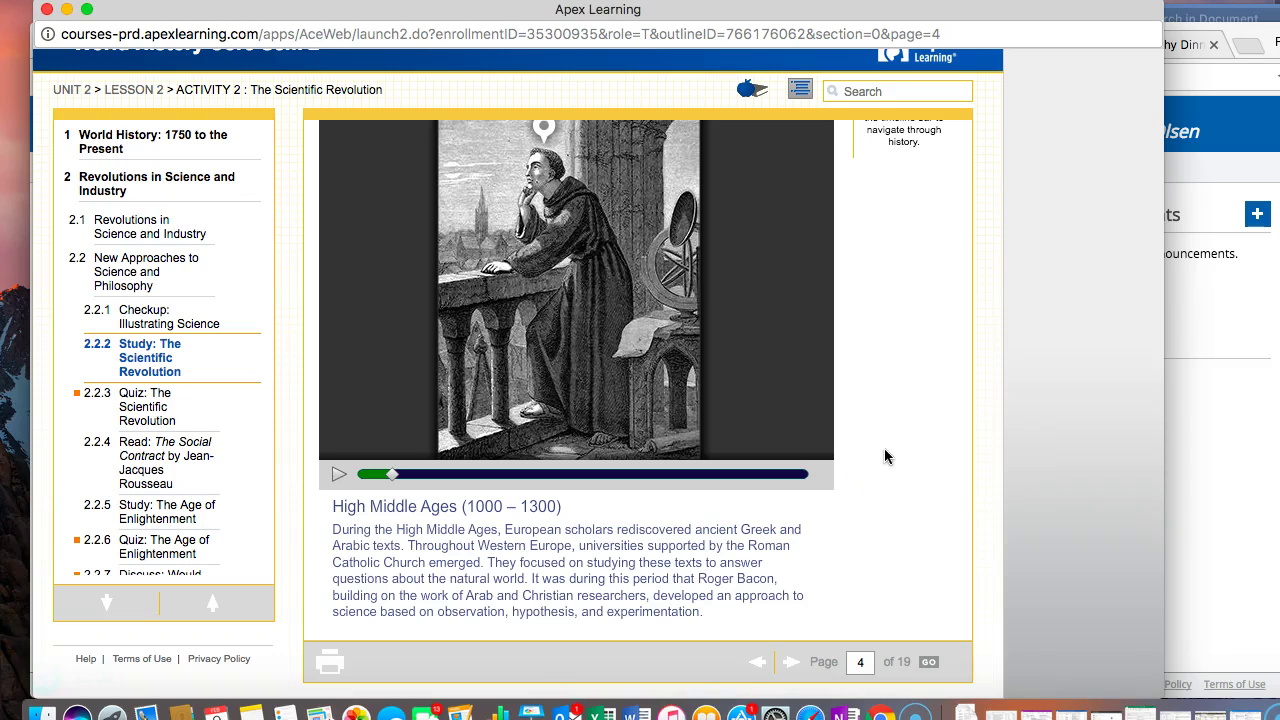
Step: Move the timeline to 1300–1500, pause its narration, read the Late Middle Ages passage, and return to the Word notes
scroll(884, 456, "up", 5)
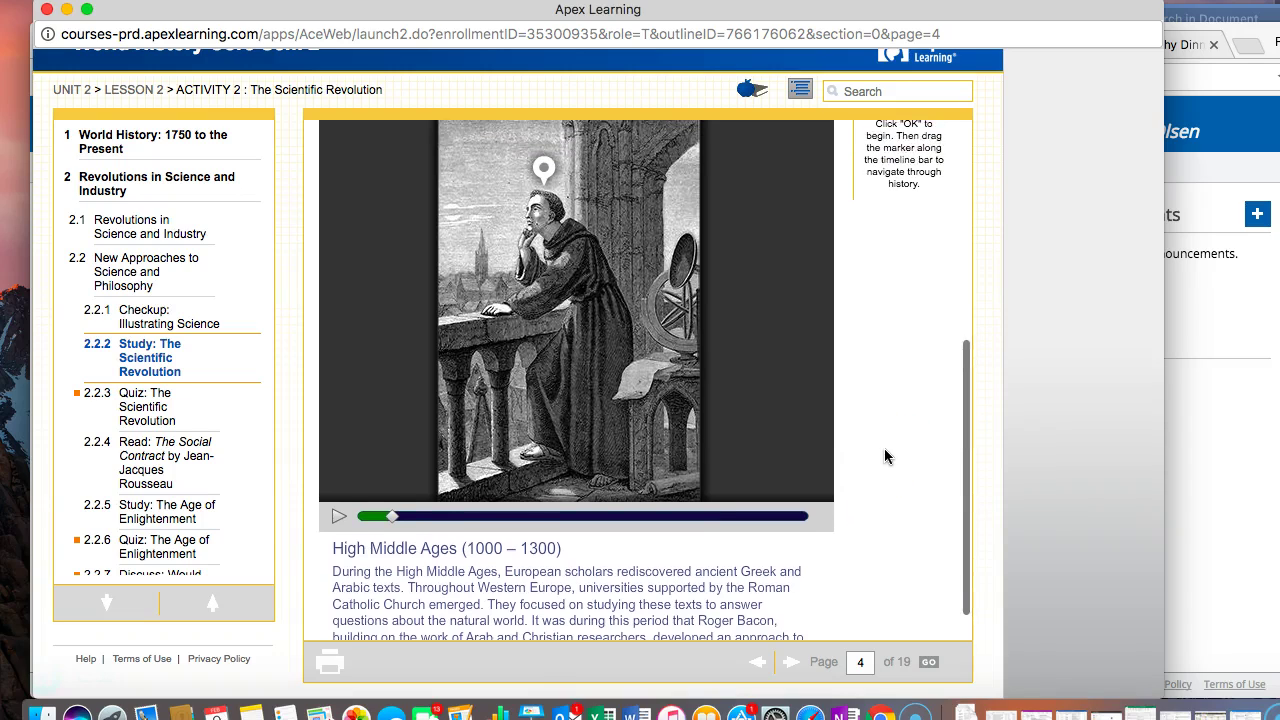
scroll(884, 456, "up", 1)
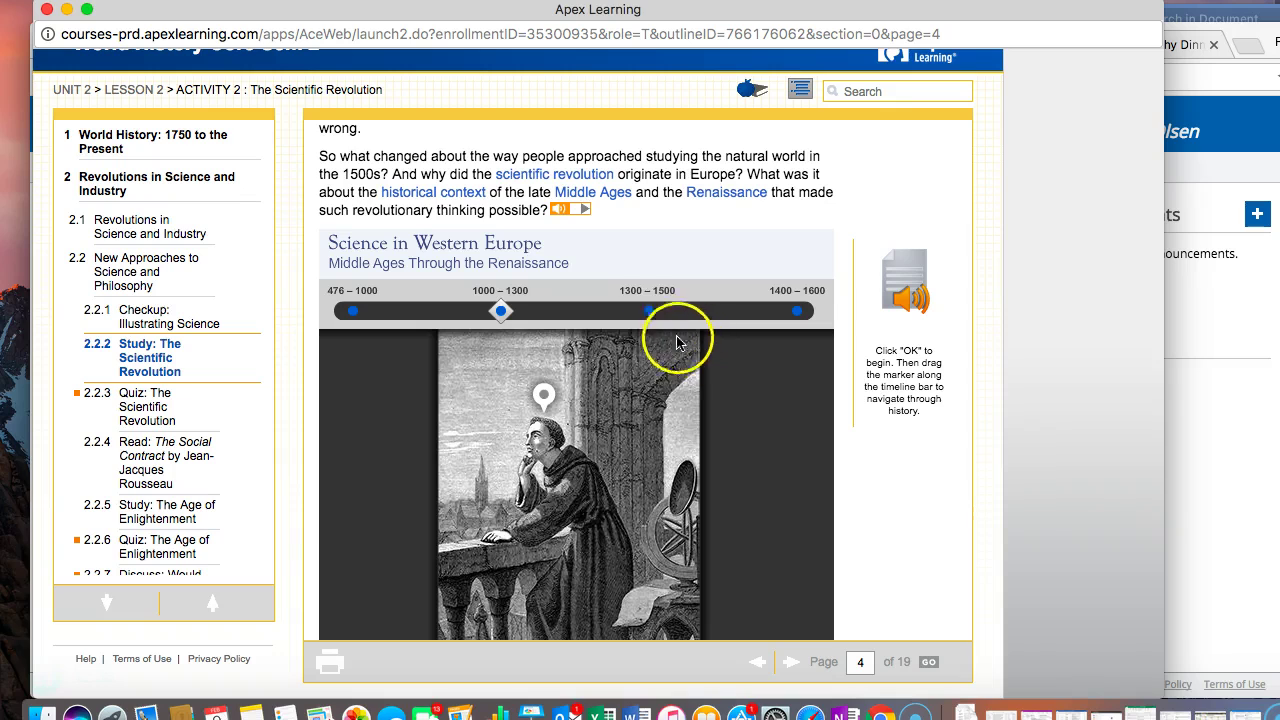
left_click(650, 311)
scroll(709, 416, "down", 5)
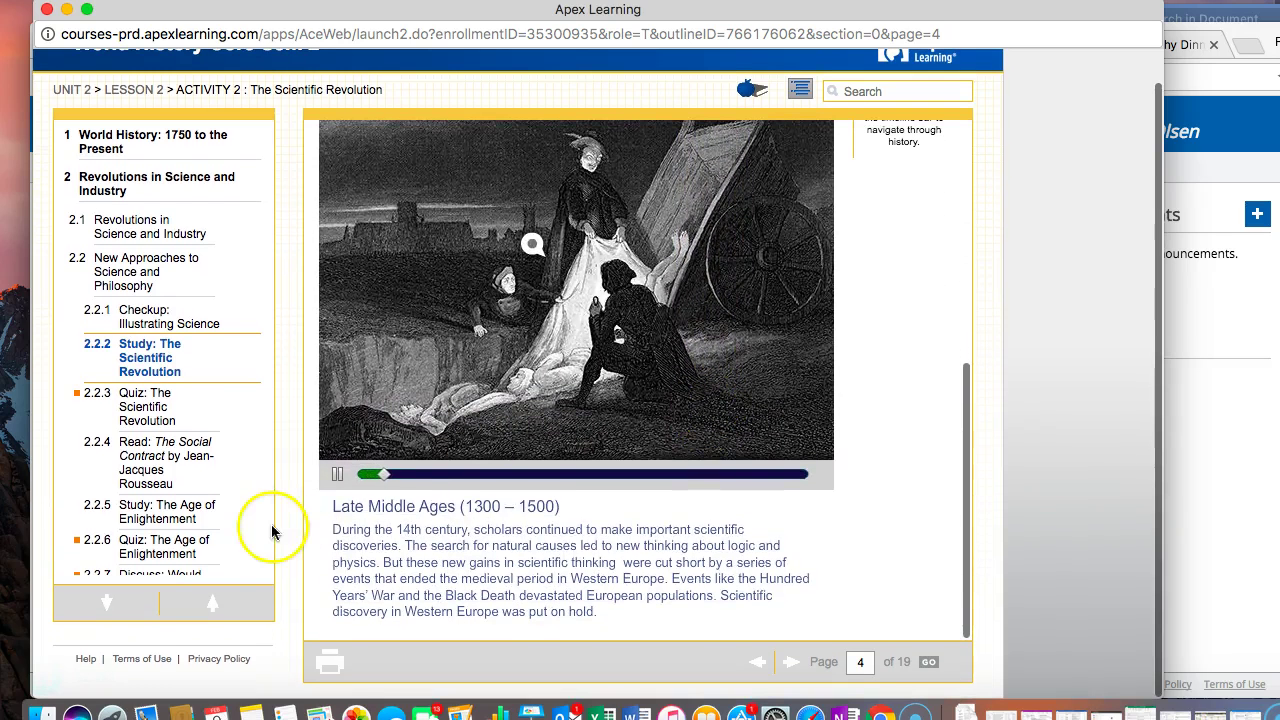
left_click(338, 474)
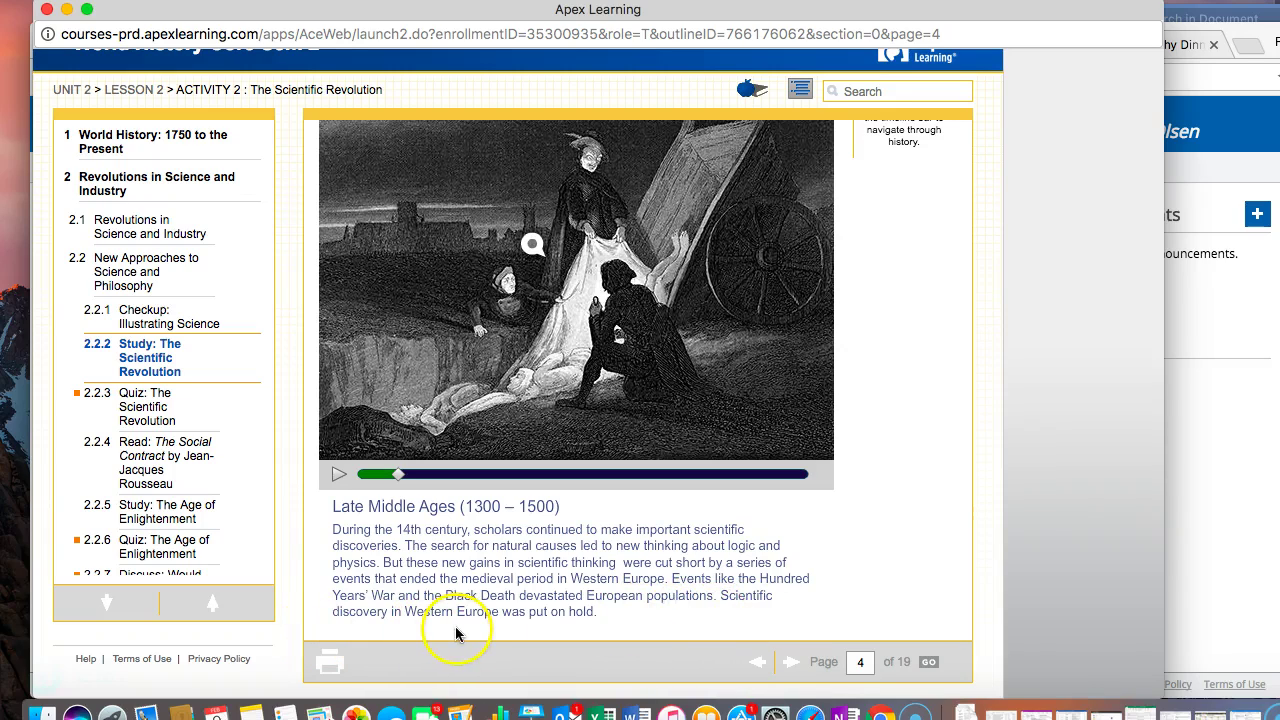
key("super+Tab")
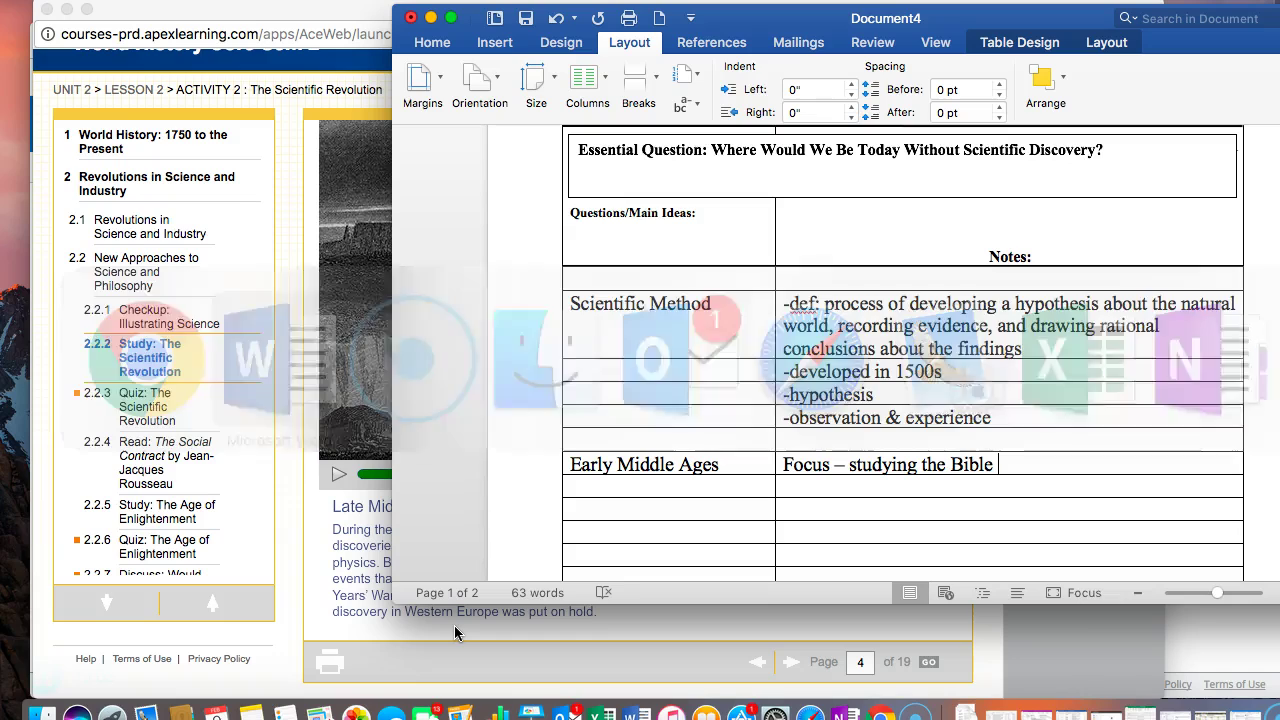
Step: Enter "Late Middle Ages" in the Questions/Main Ideas column, two rows below "Early Middle Ages"
left_click(591, 511)
type("Late")
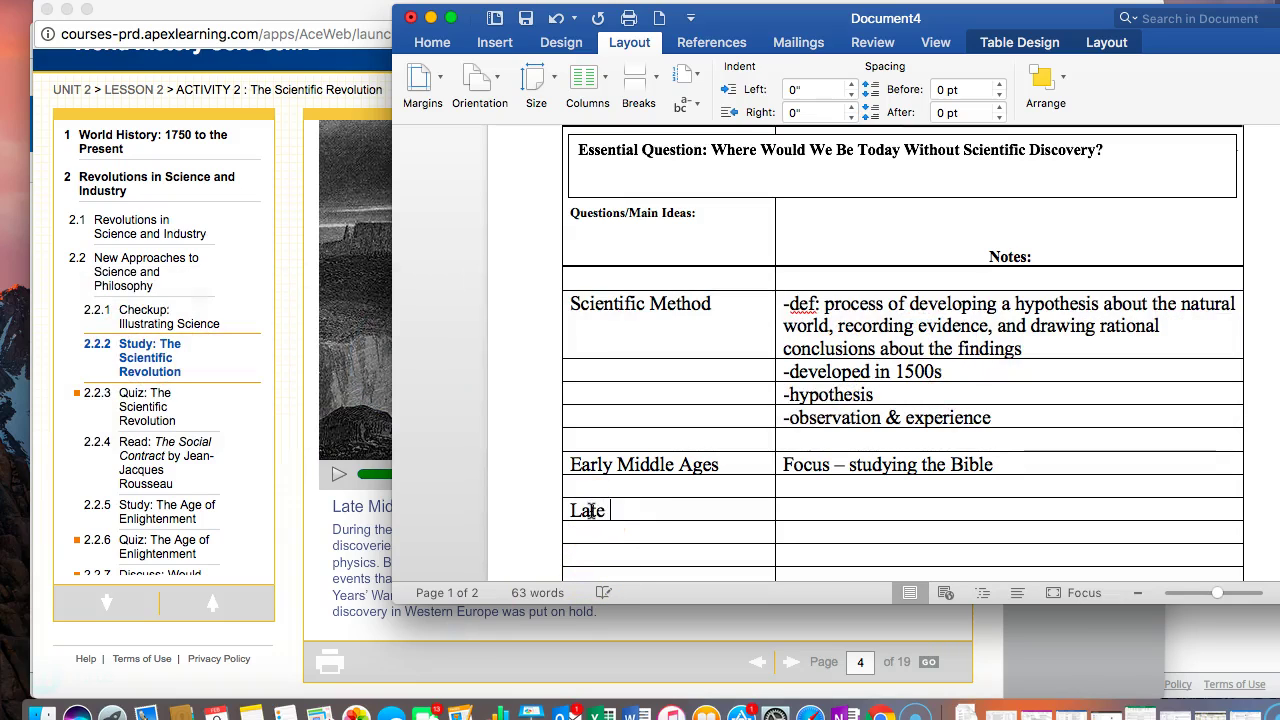
type(" Middle ")
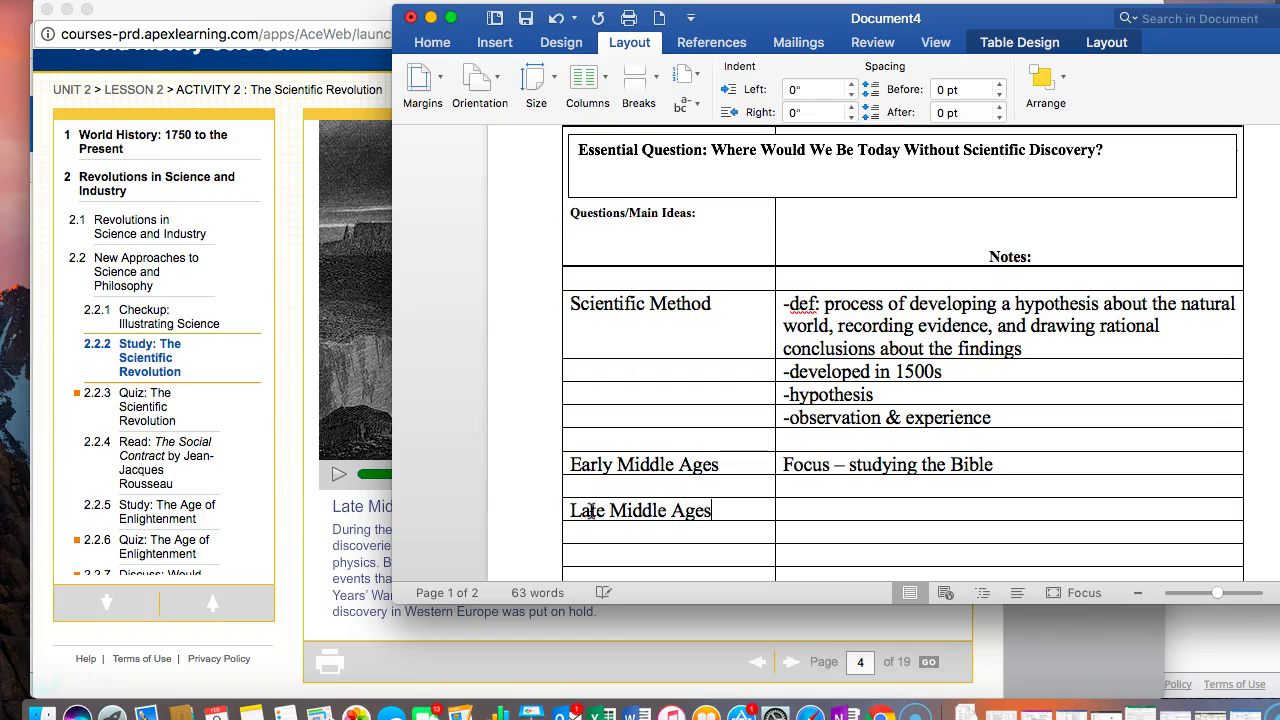
type("Ages")
Step: Enter "Hundred Years War & Black Death put scientific discovery on hold" in the Notes cell beside "Late Middle Ages", consulting the lesson's passage for wording
left_click(822, 513)
type("Hundred Years War &")
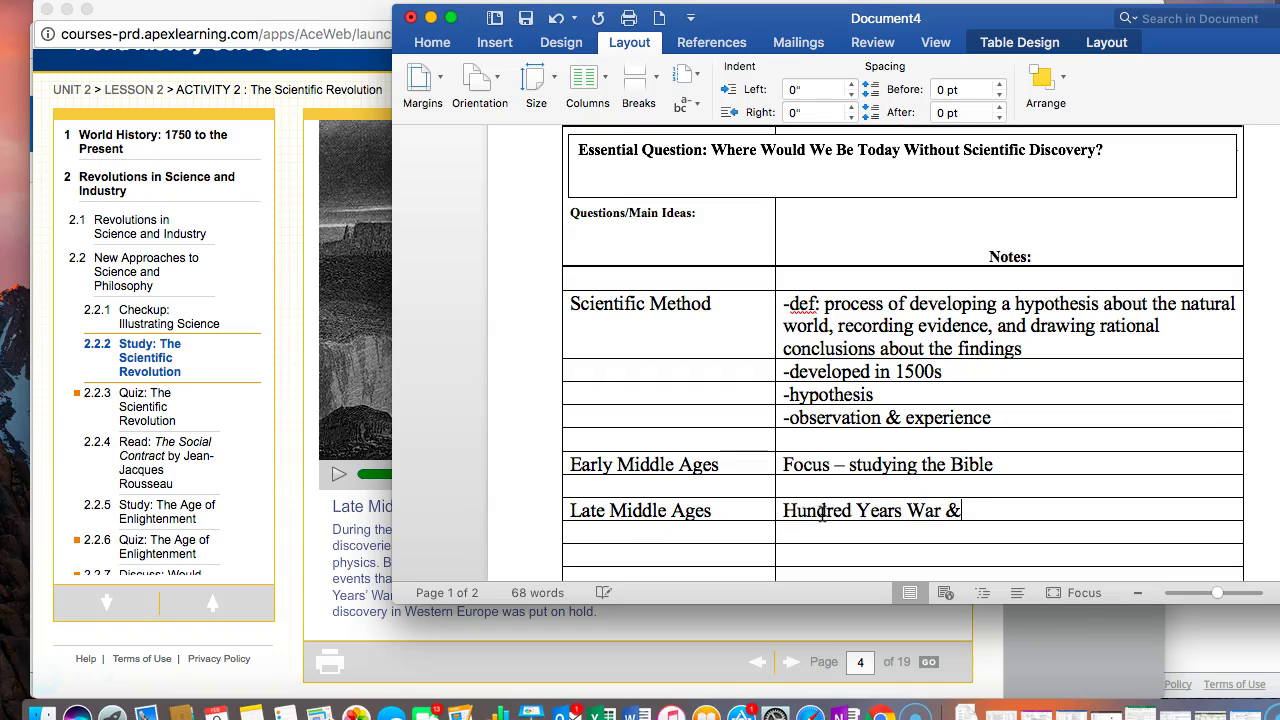
type(" Bla")
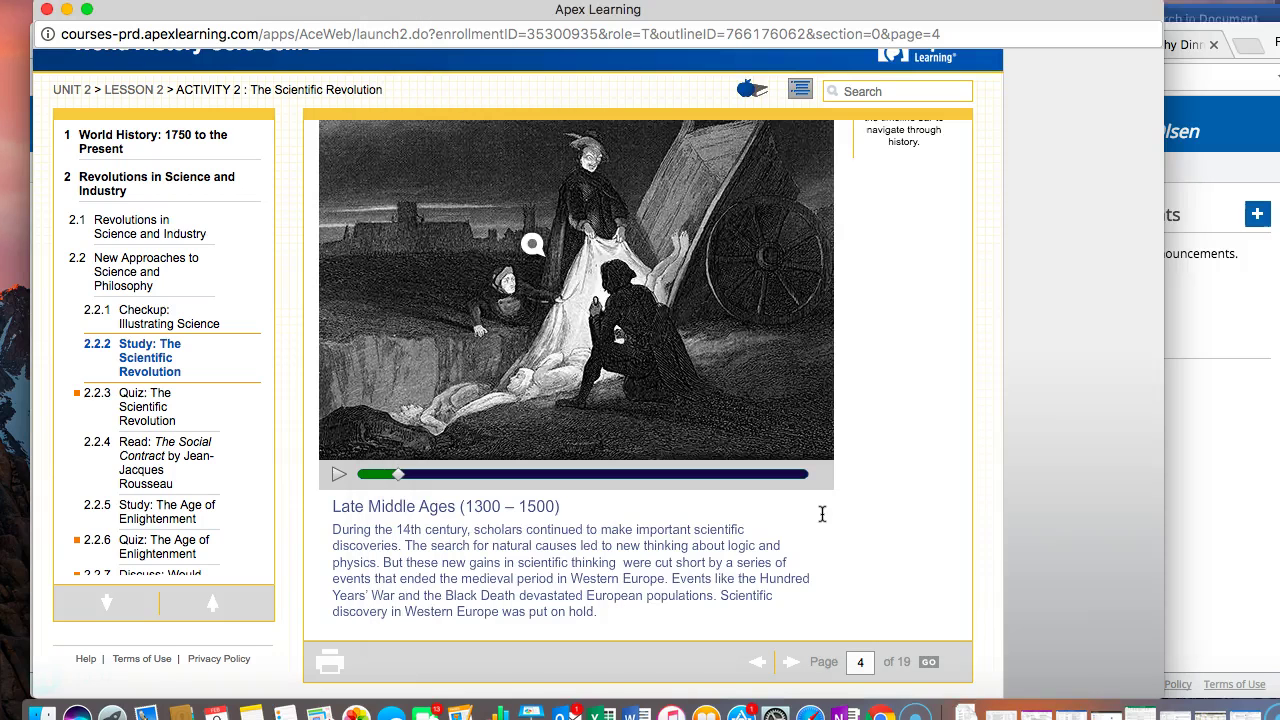
key("super+h")
key("super+Tab")
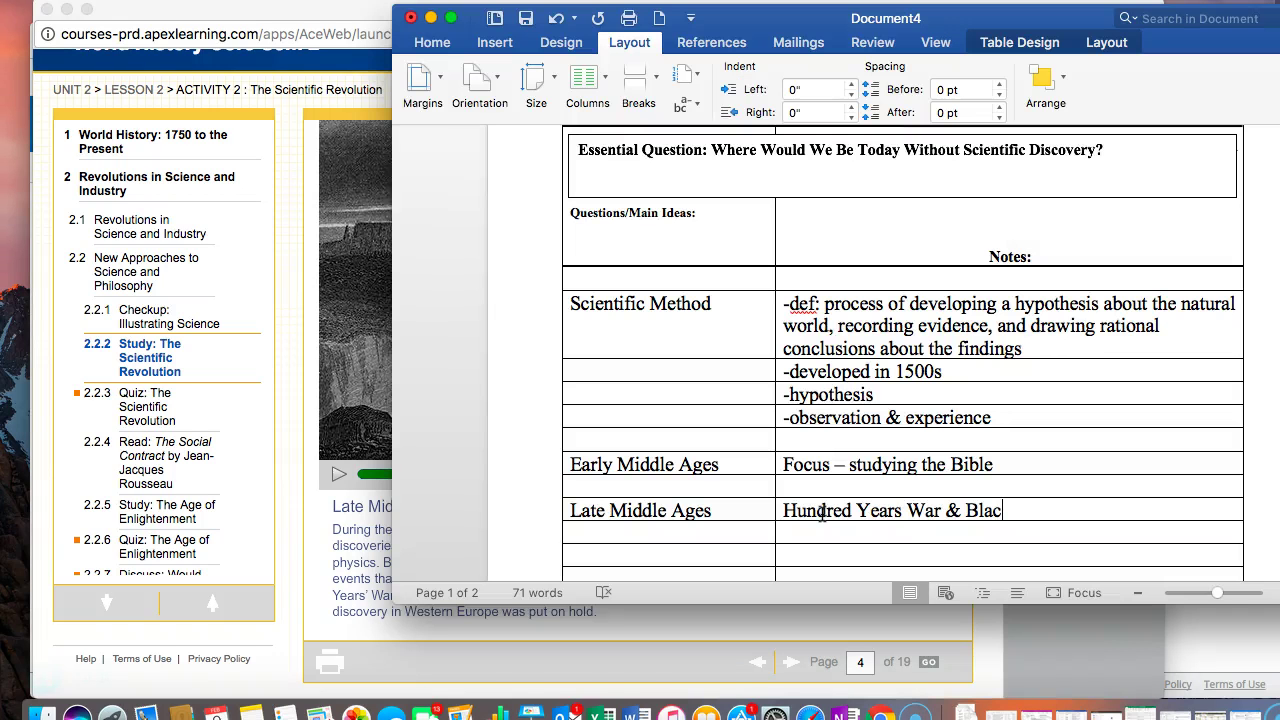
type("Death")
key("super+Tab")
key("super+Tab")
type("pu")
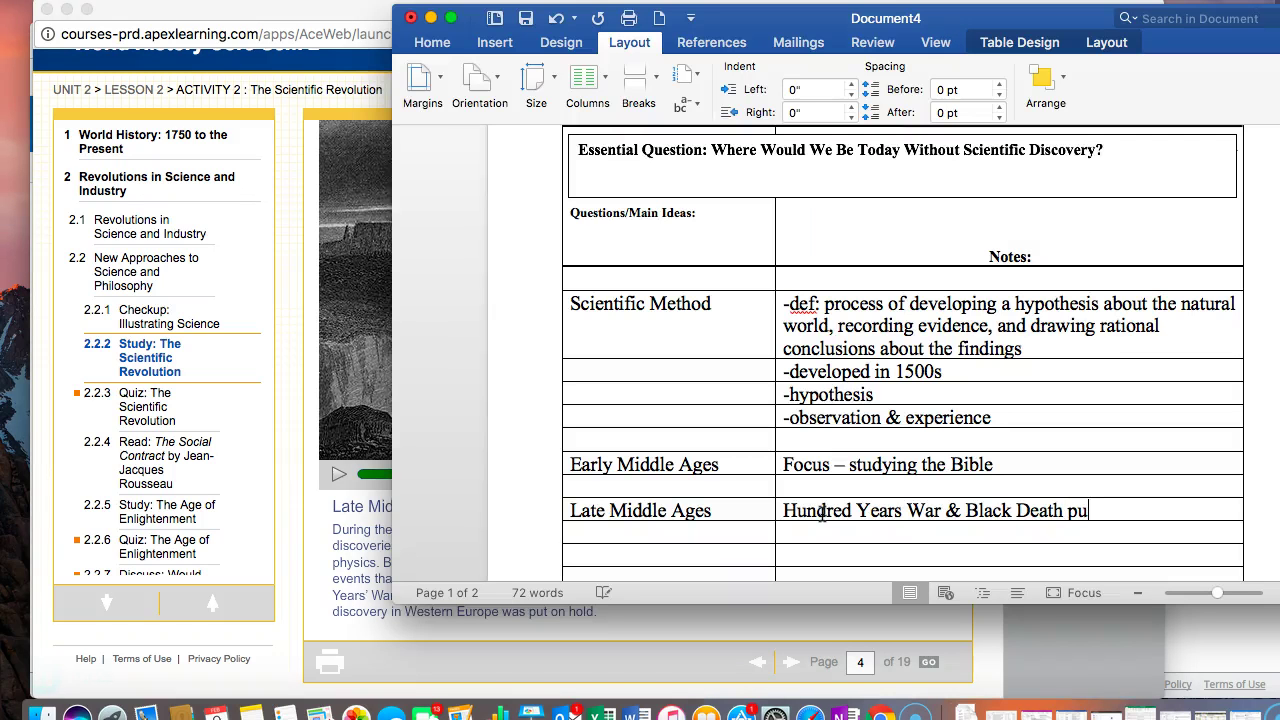
type("t scientific d")
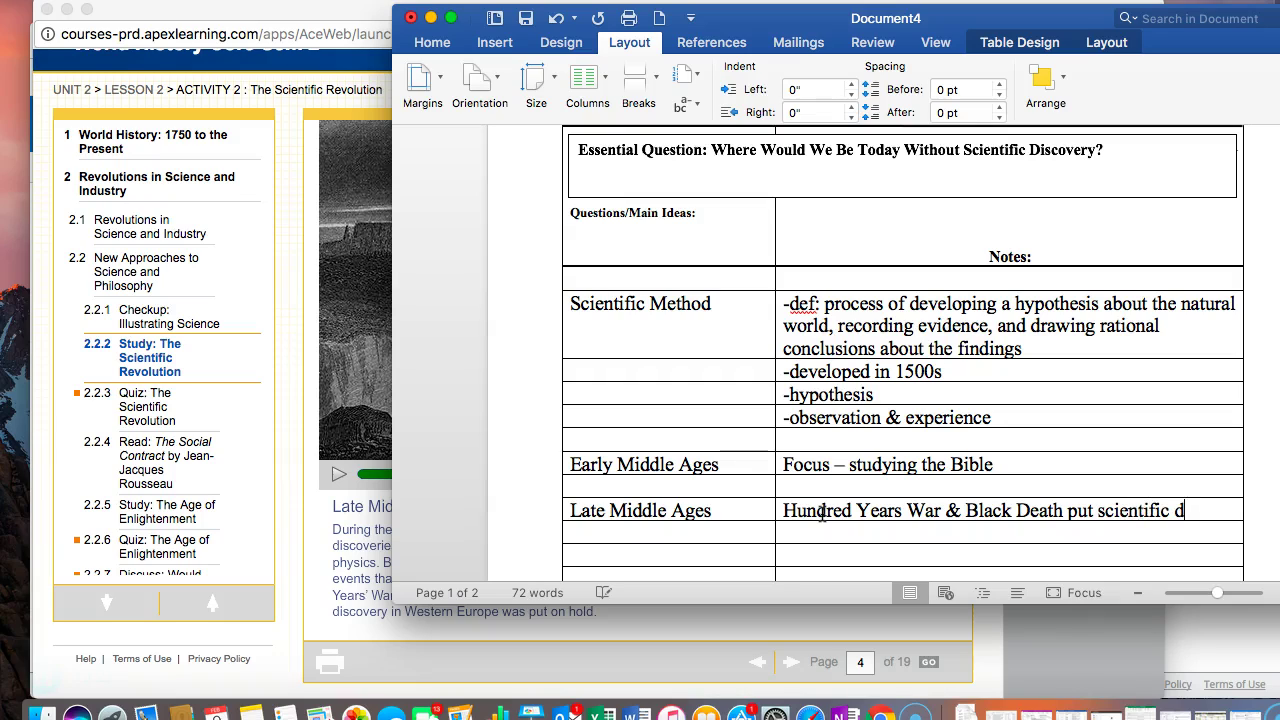
type("iscrove")
key("BackSpace")
key("BackSpace")
key("BackSpace")
type("overy on hold")
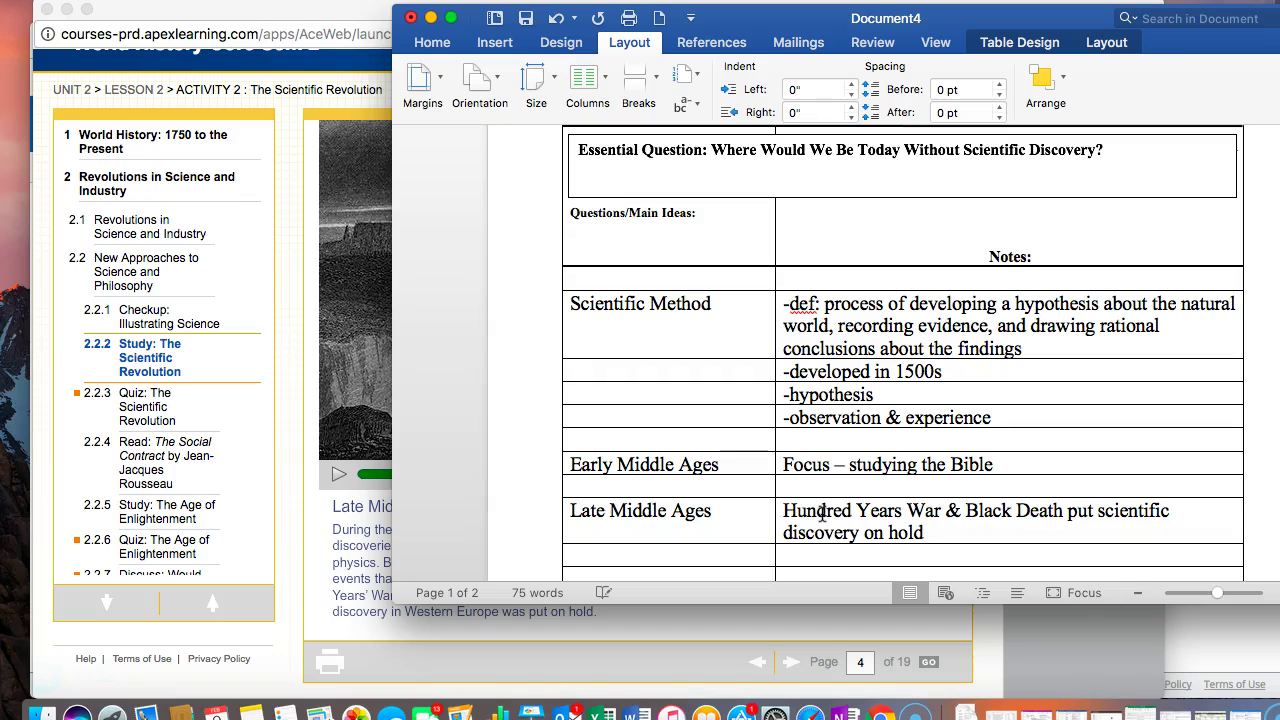
Step: Switch to the Apex lesson, move the timeline to 1400–1600, pause its narration, and read the Early Renaissance passage
key("super+Tab")
left_click(706, 337)
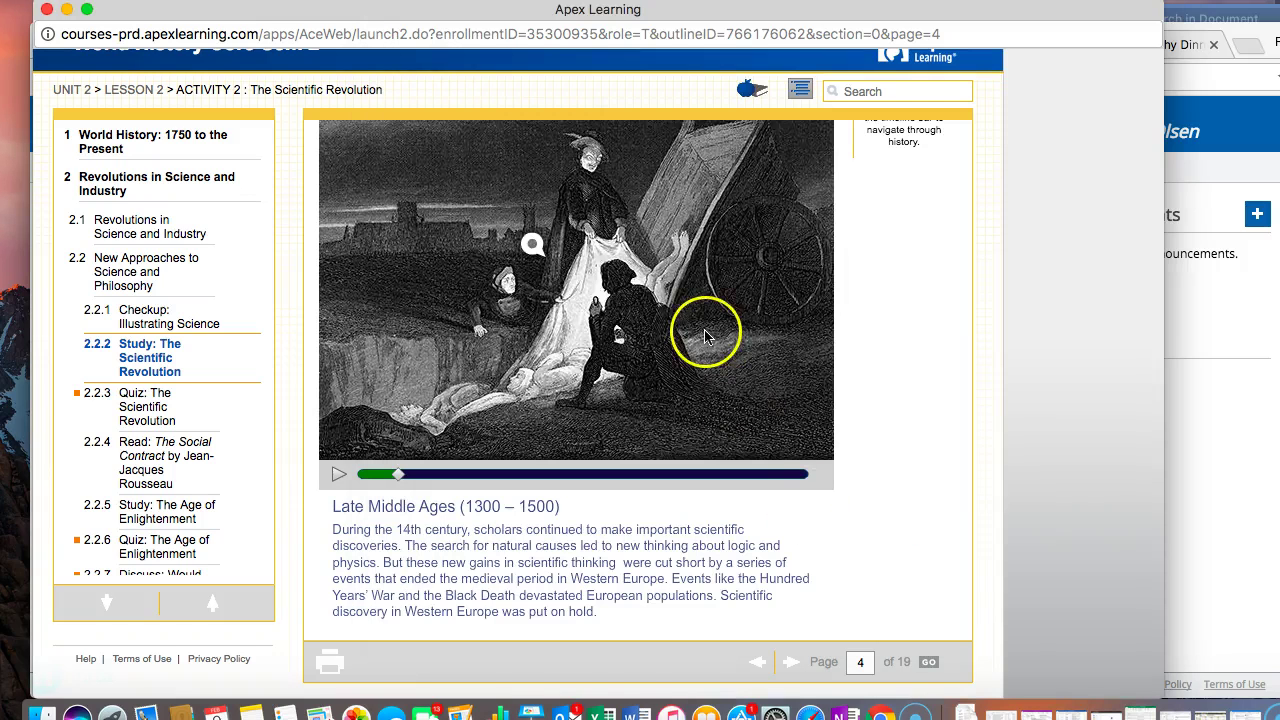
scroll(706, 337, "up", 3)
left_click(797, 214)
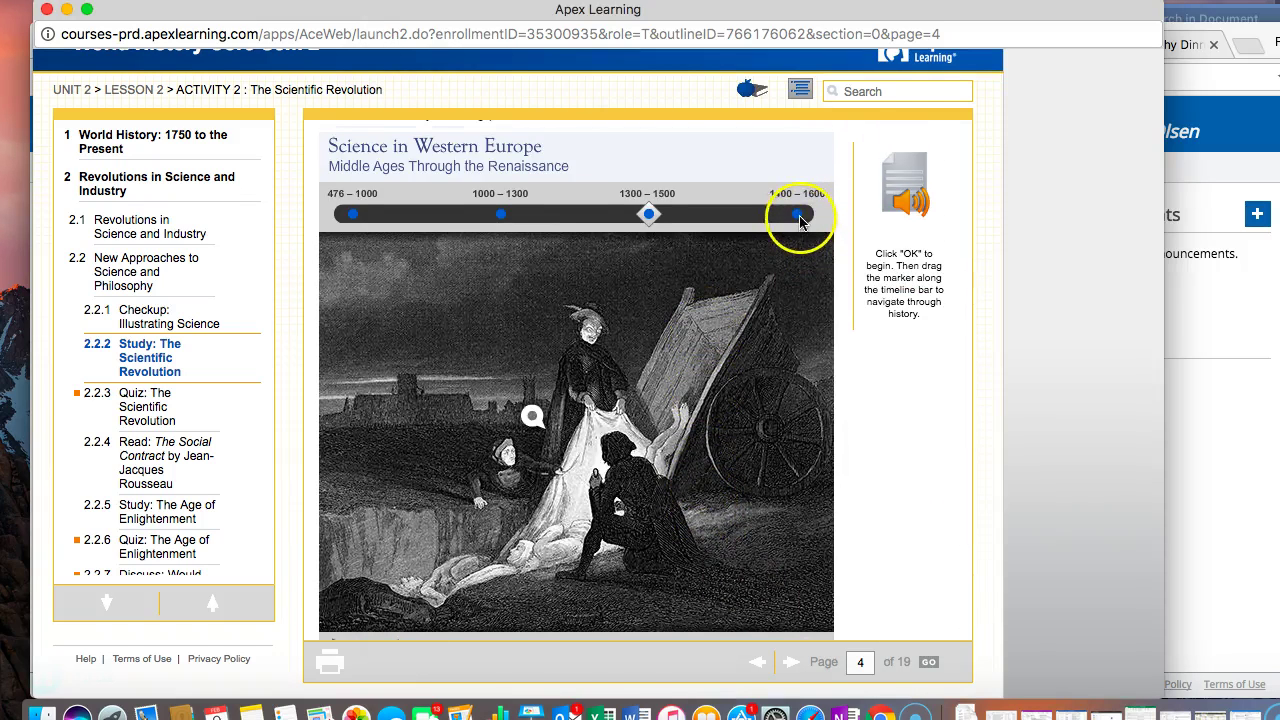
left_click(667, 476)
scroll(667, 476, "down", 3)
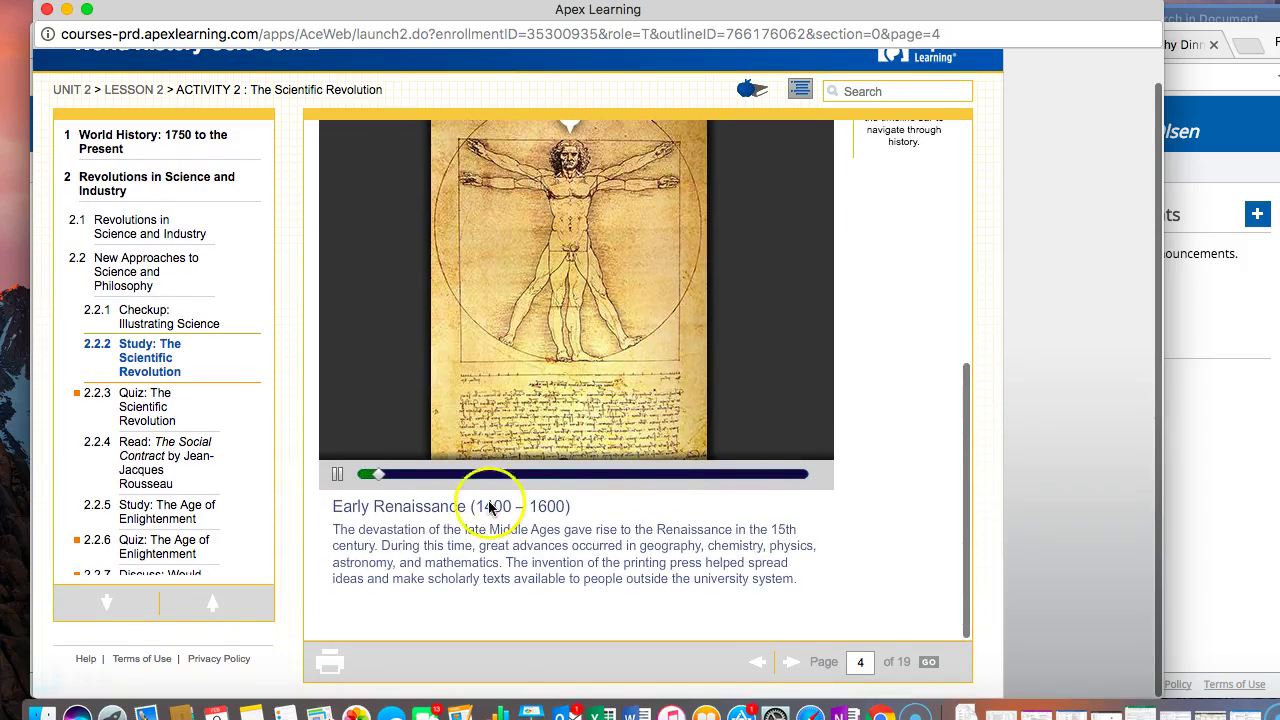
left_click(338, 474)
left_click(338, 474)
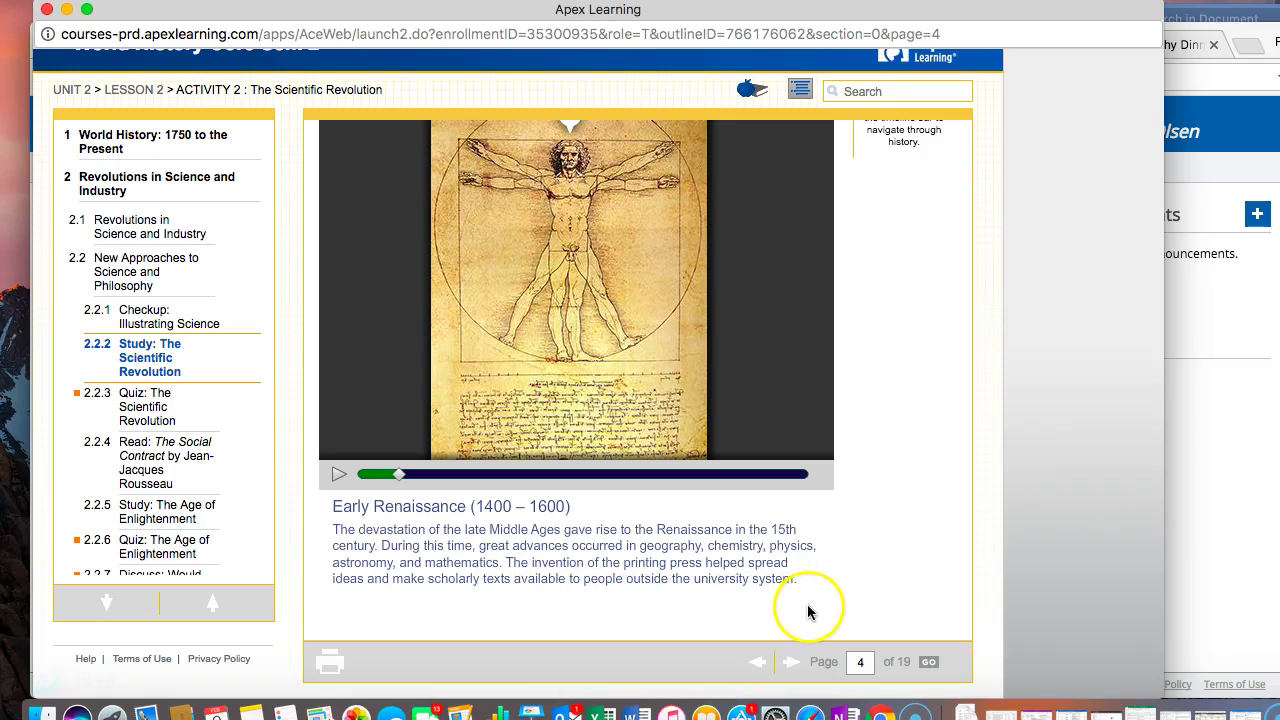
scroll(864, 592, "up", 3)
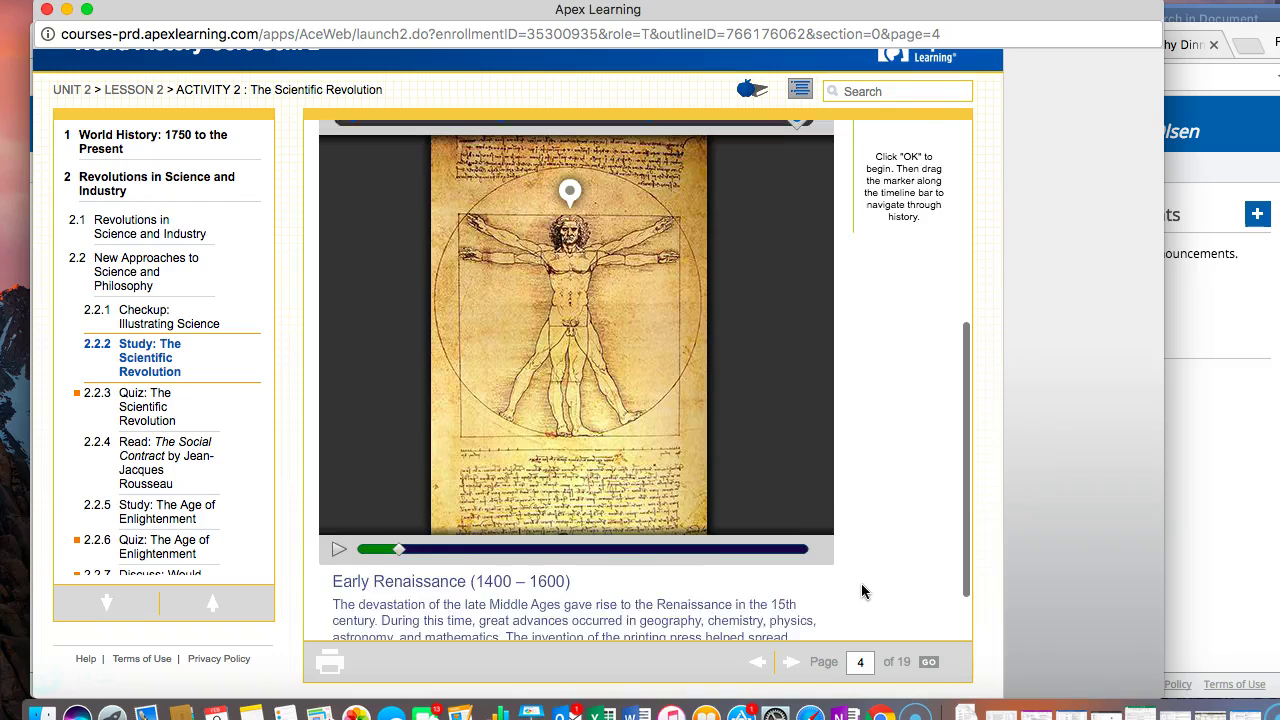
scroll(864, 592, "up", 1)
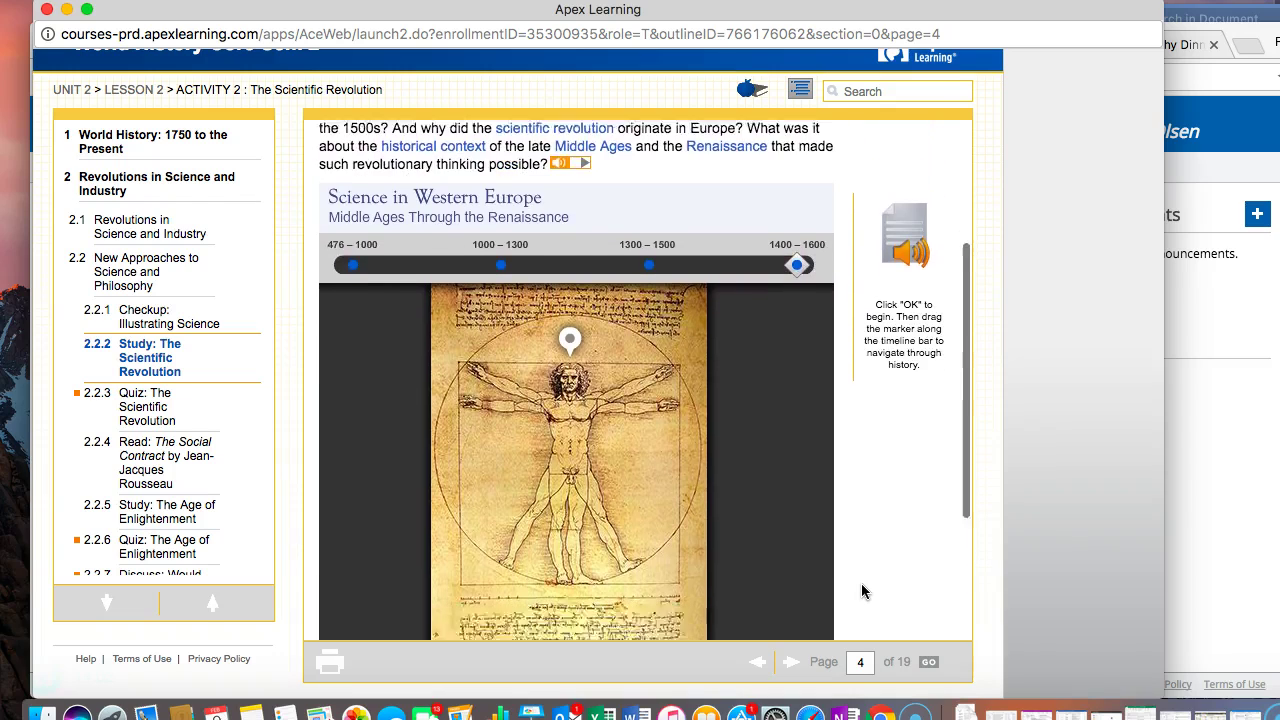
scroll(864, 592, "down", 4)
scroll(864, 591, "down", 2)
Step: Switch to Word and enter "Early Renaissance" in the Questions/Main Ideas column, two rows below "Late Middle Ages"
key("super+Tab")
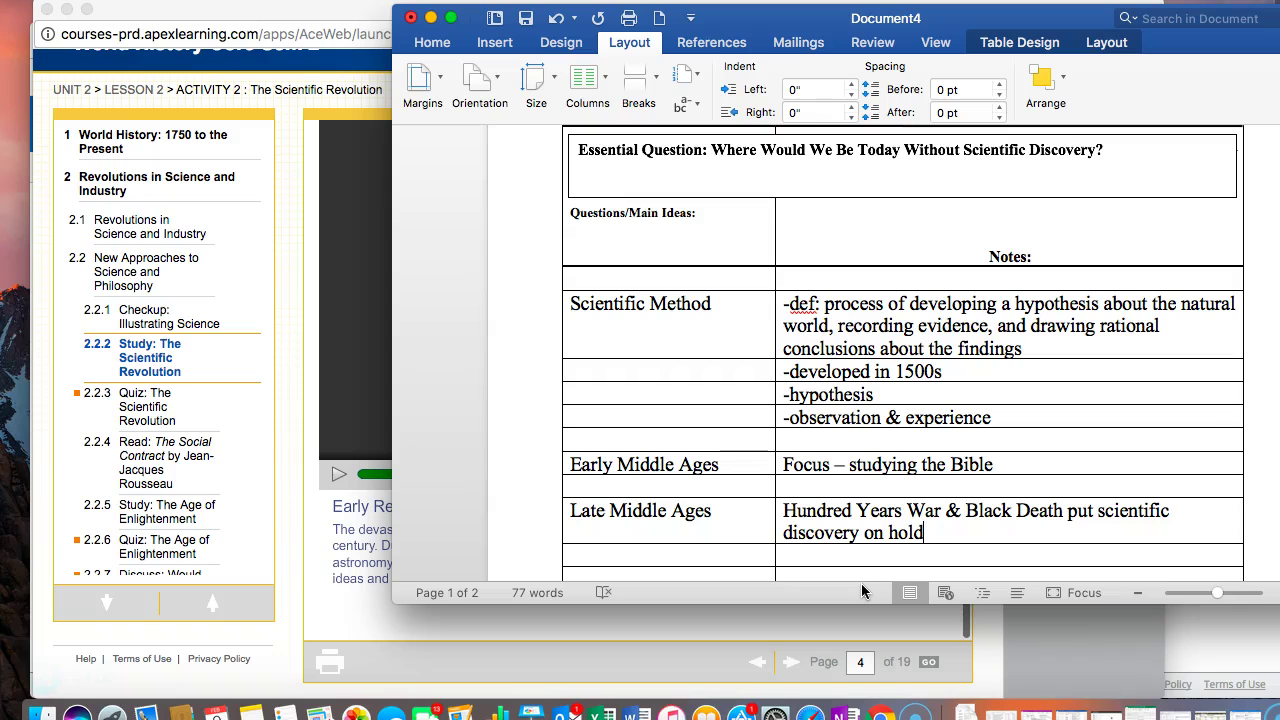
scroll(851, 514, "down", 4)
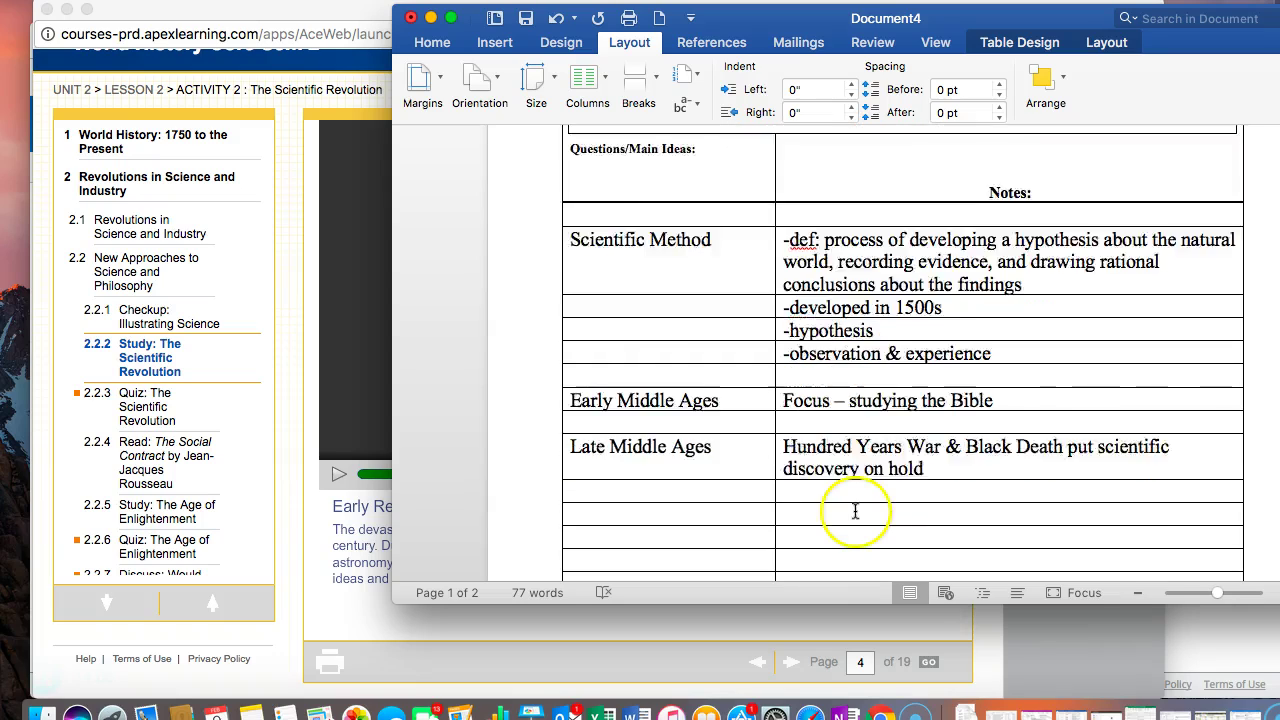
left_click(749, 423)
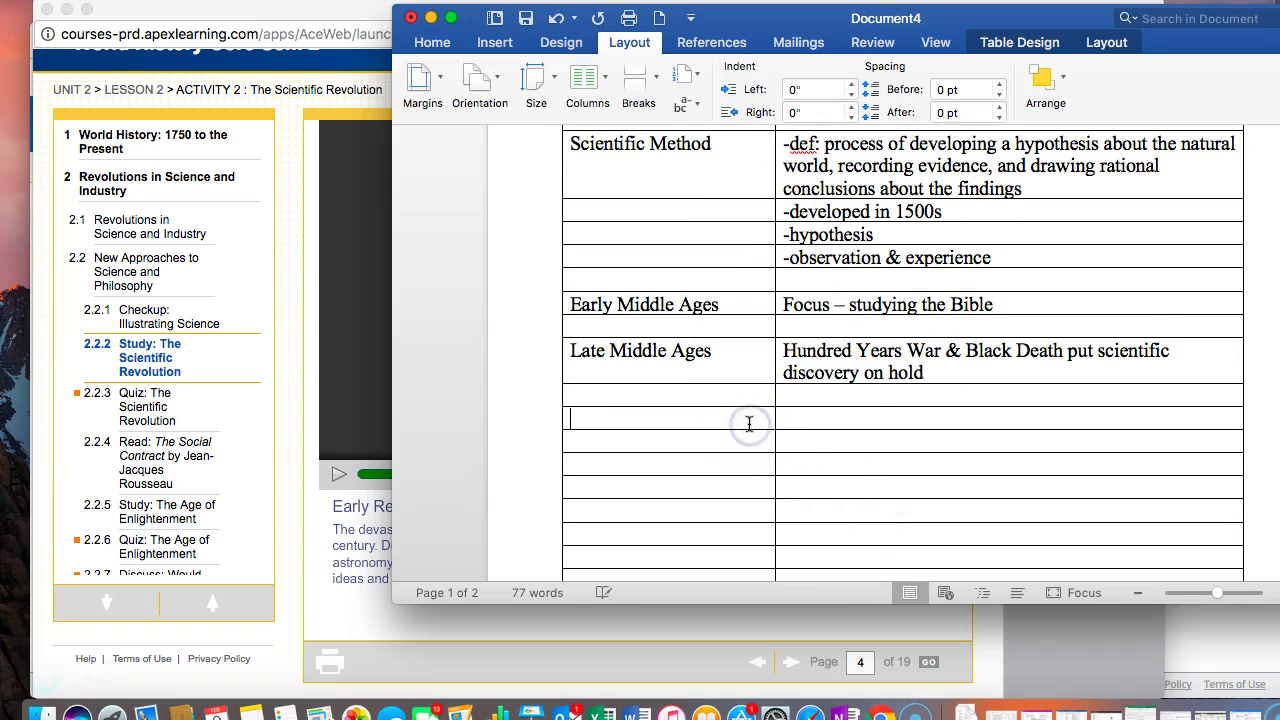
type("Early Renai")
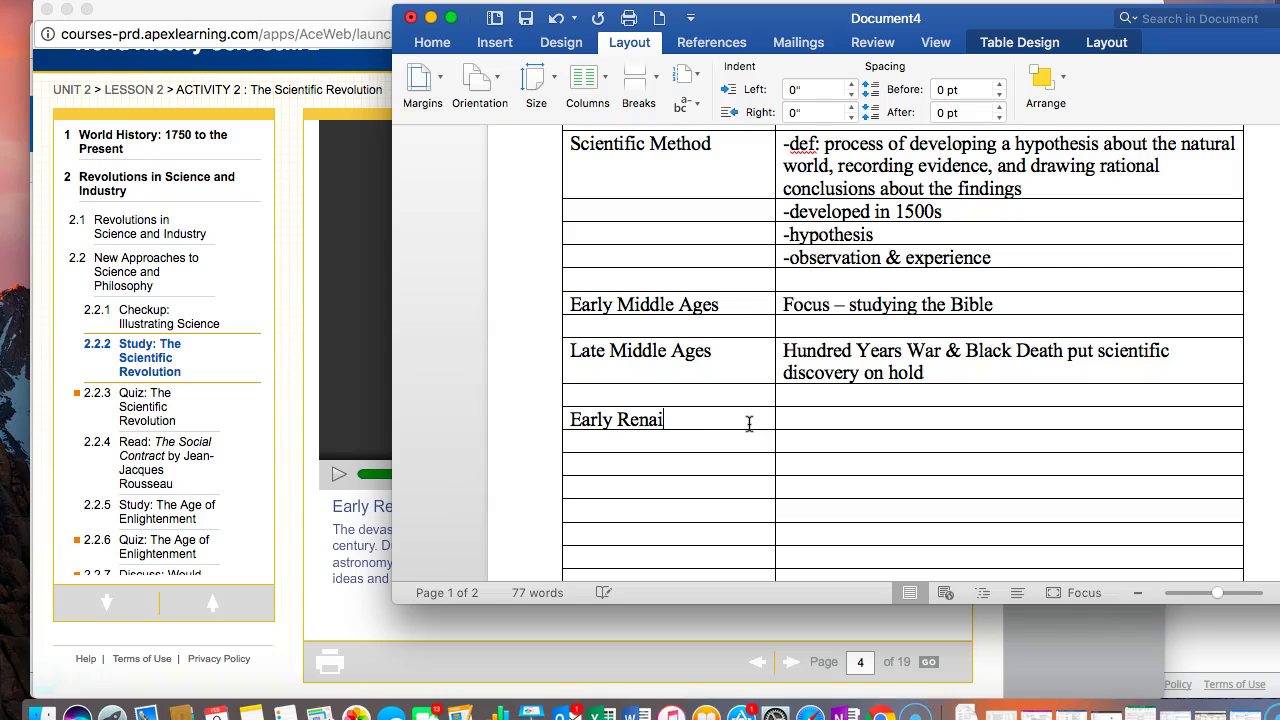
type("ssance")
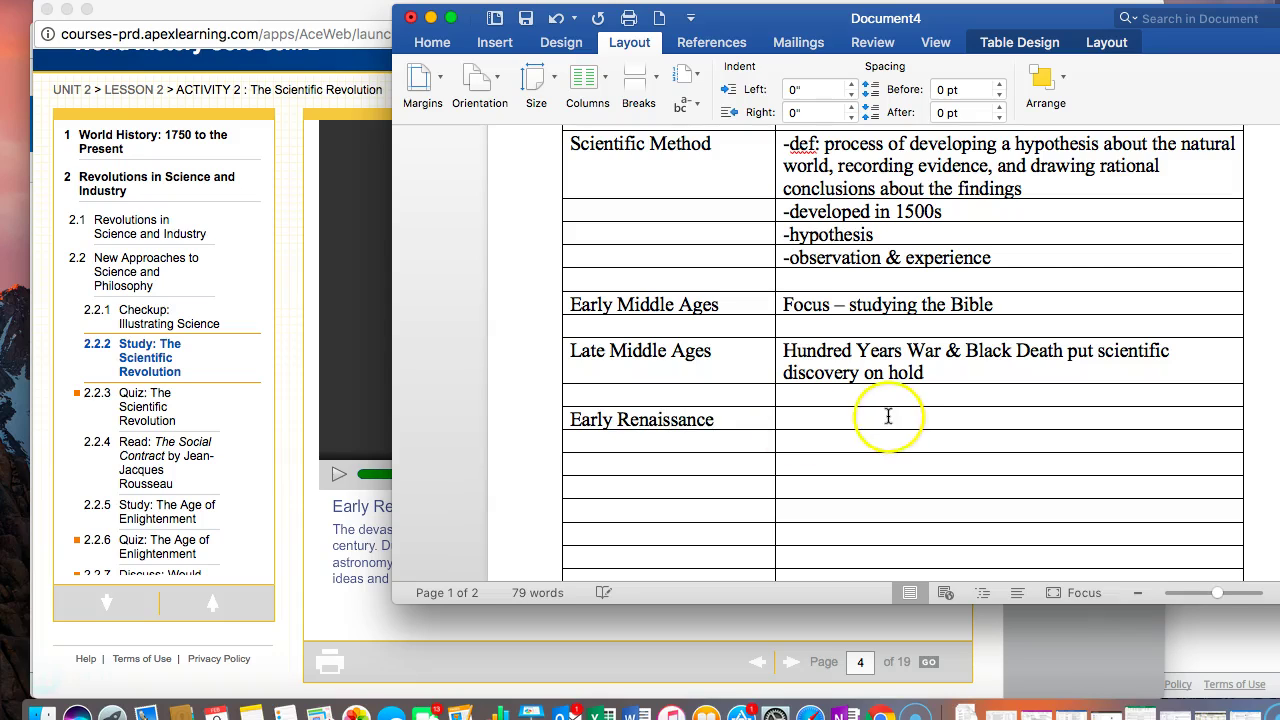
Step: Place the cursor in the Notes cell beside "Early Renaissance" and briefly consult the lesson's Early Renaissance passage
left_click(889, 414)
key("super+h")
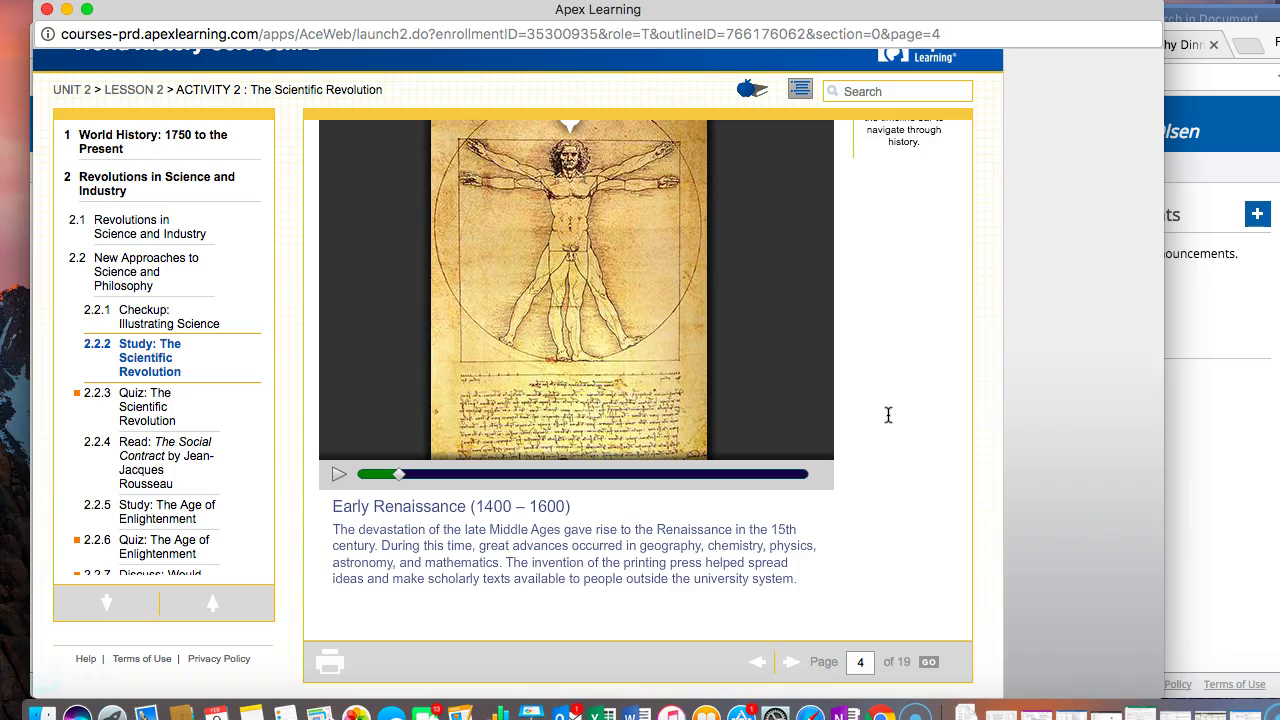
key("super+Tab")
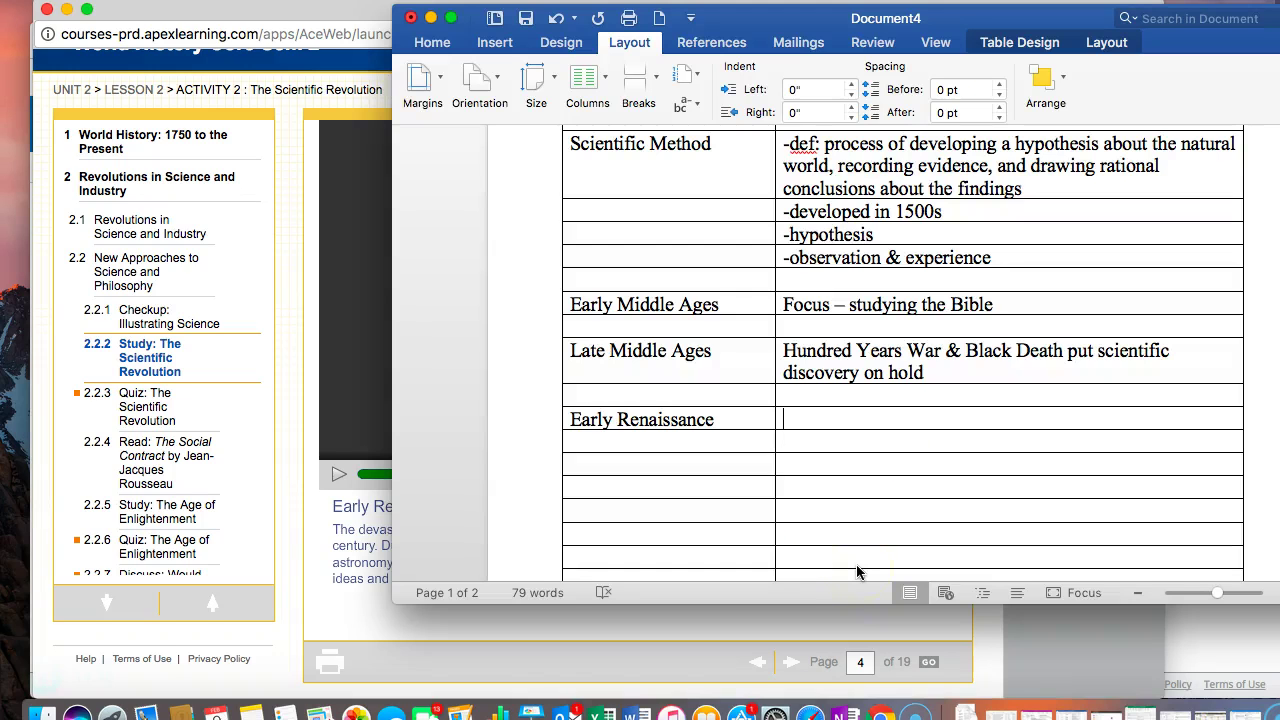
type("Great ad")
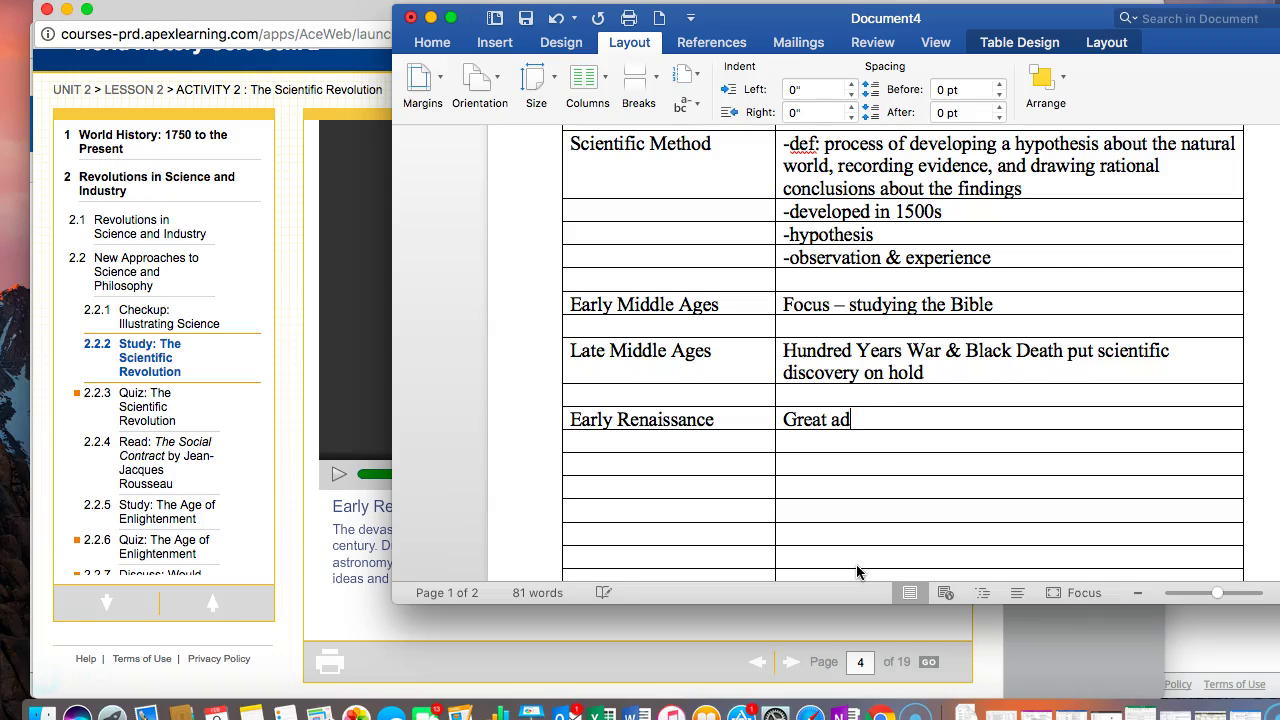
key("BackSpace")
key("BackSpace")
key("BackSpace")
key("BackSpace")
key("BackSpace")
key("BackSpace")
key("BackSpace")
key("BackSpace")
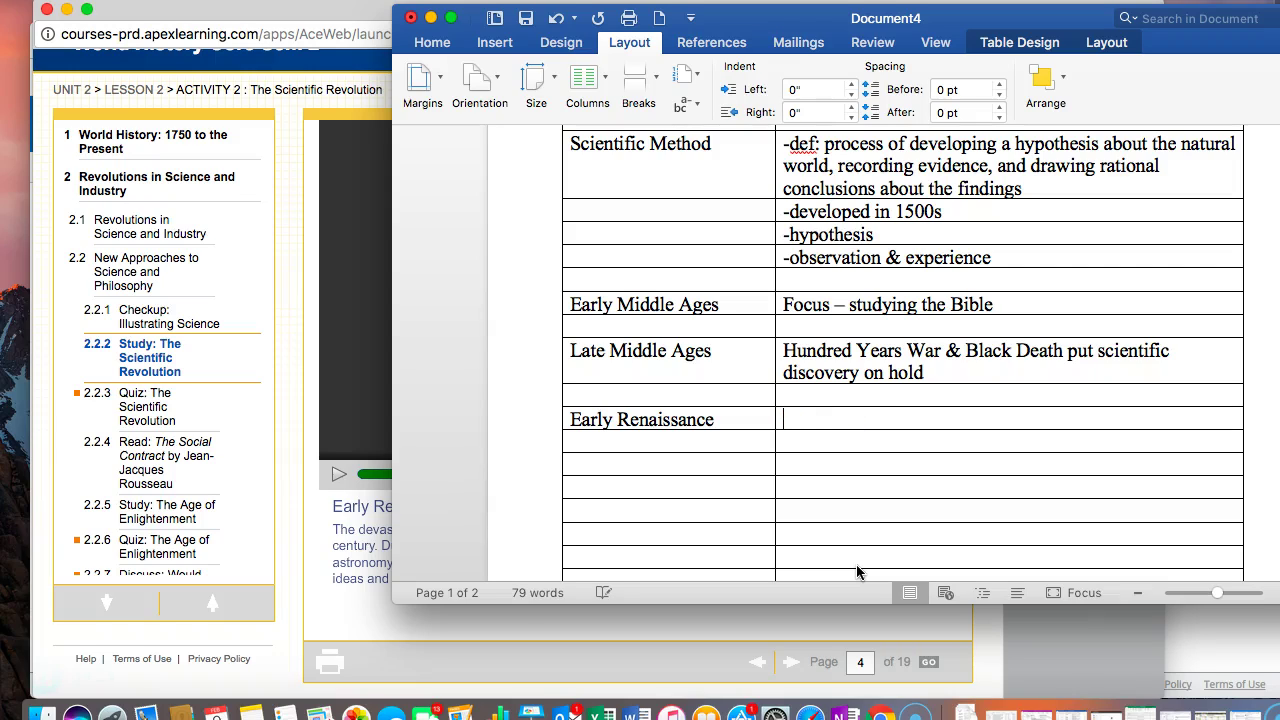
Step: Enter "Great advances made in geography, chemistry," in the "Early Renaissance" Notes cell, checking the subjects against the lesson's passage
type("great ad")
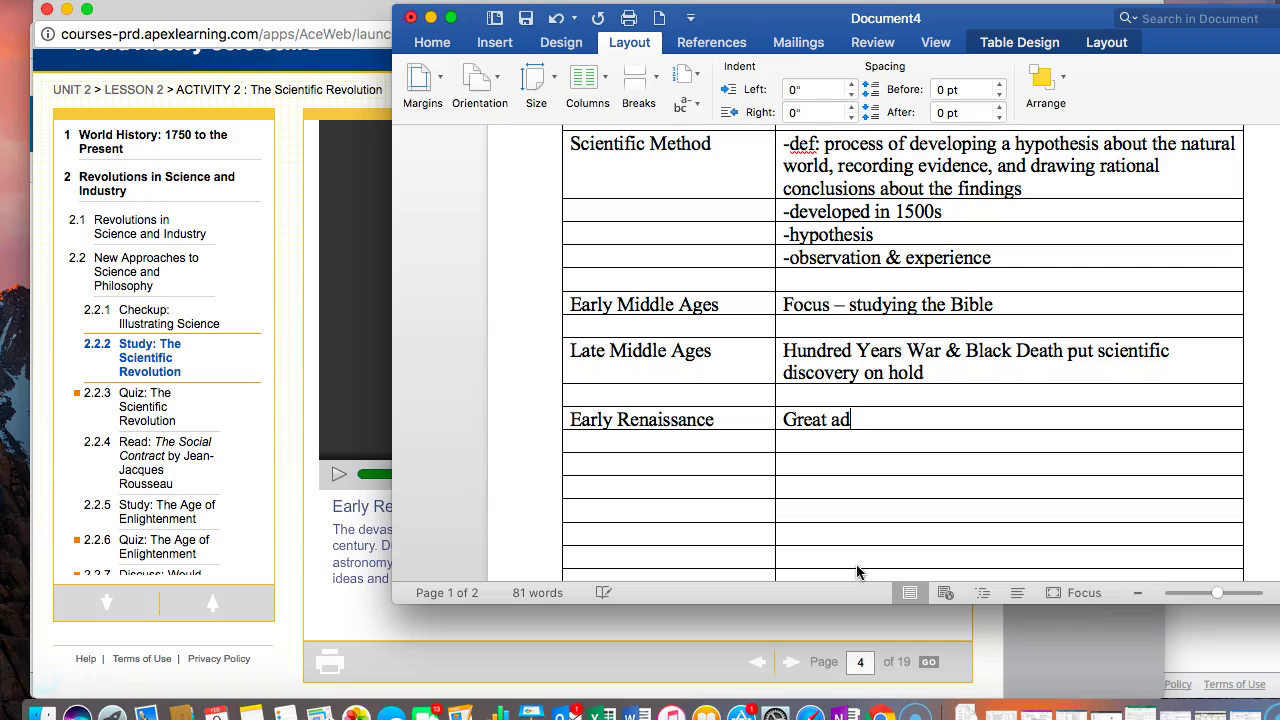
type("vances made ")
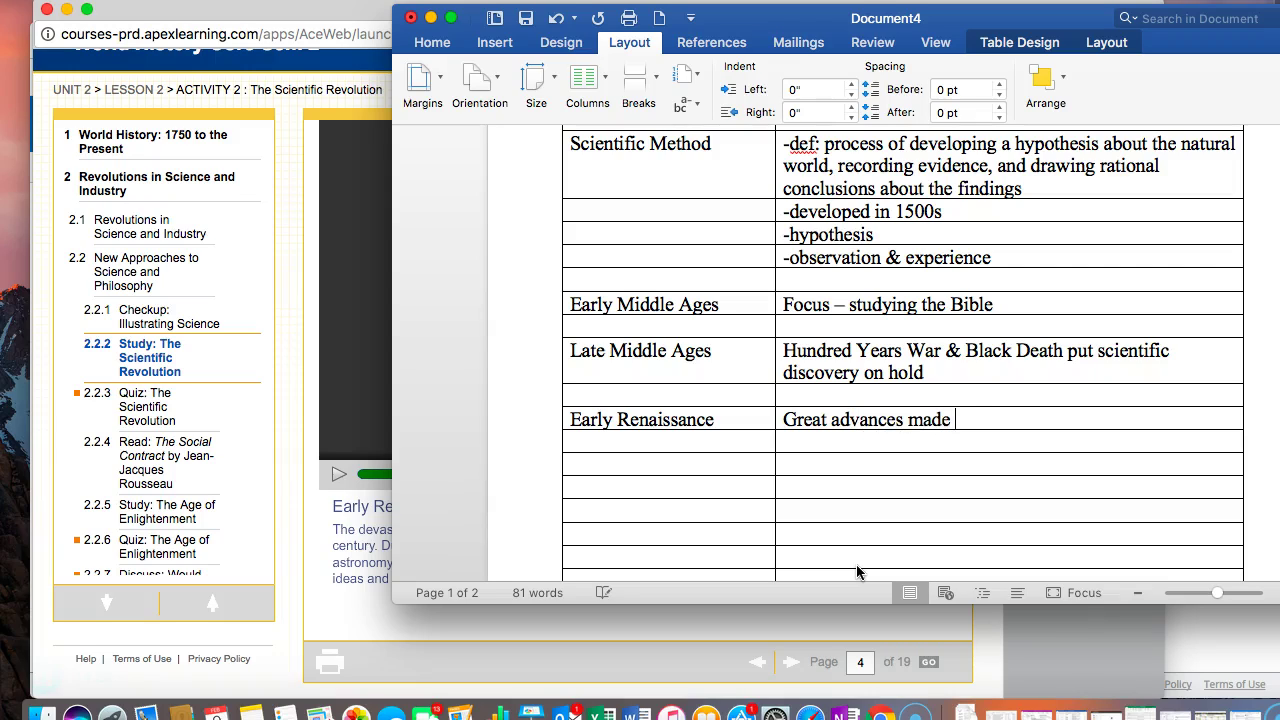
type("in")
key("super+h")
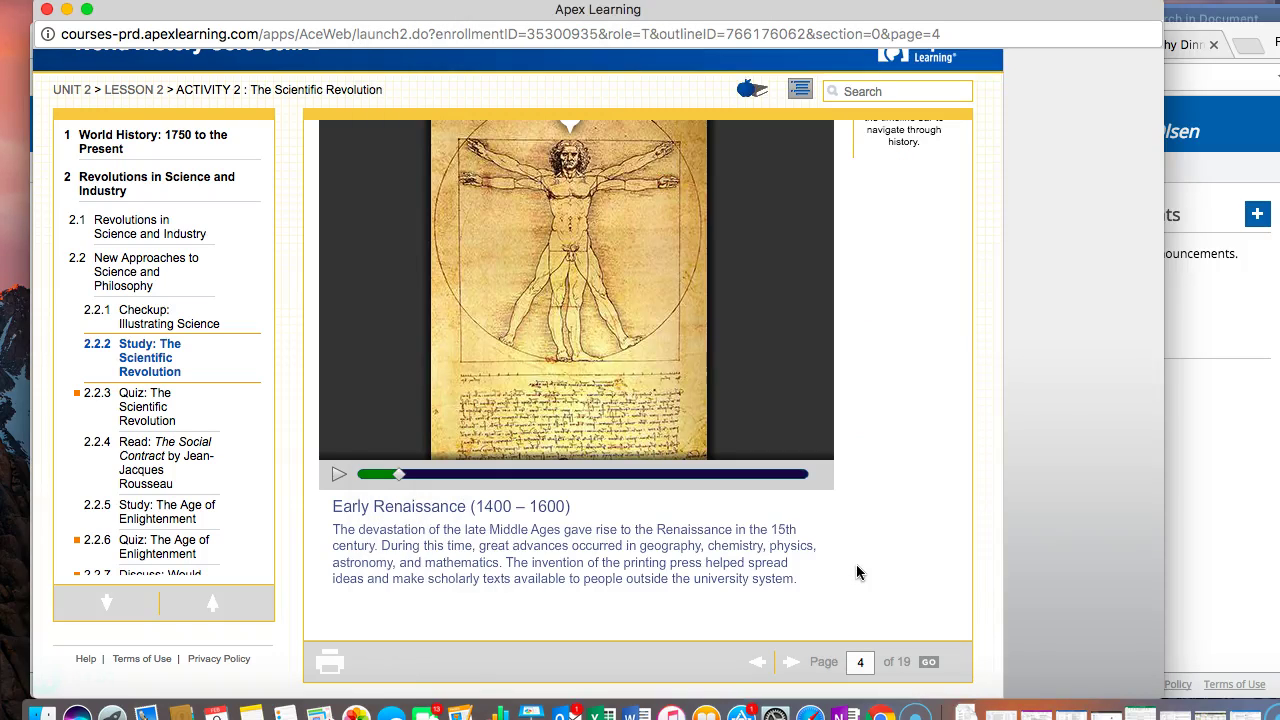
key("super+Tab")
type("geo")
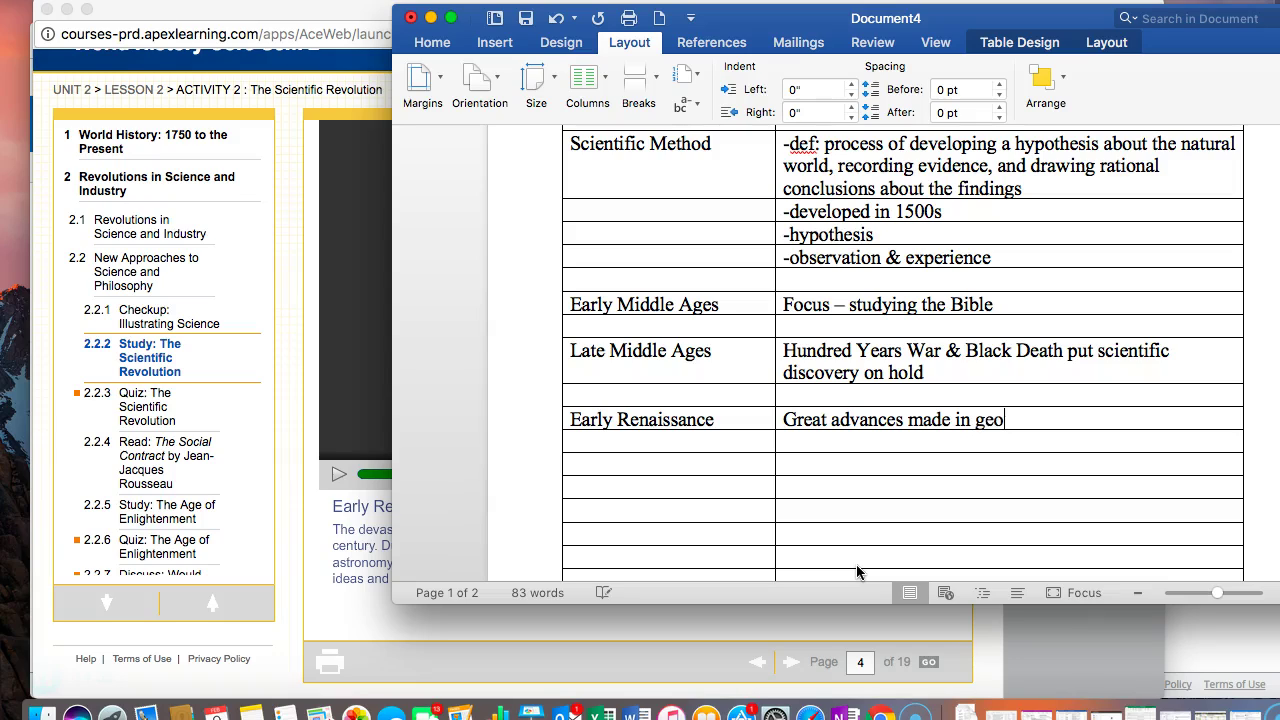
type("graphy, chem")
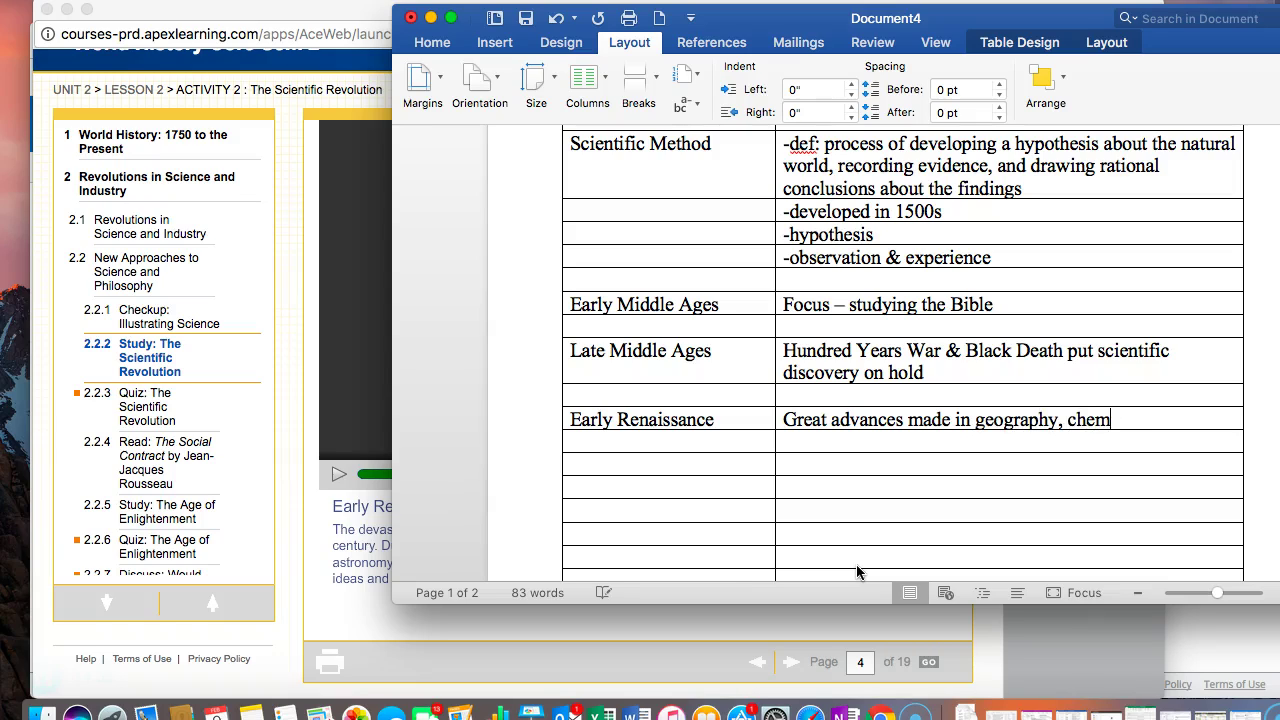
type("istry,")
Step: Consult the lesson's passage and complete the Early Renaissance note with "physics, astronomy, and math"
key("super+Tab")
key("super+Tab")
type(", ps")
key("BackSpace")
type("hysics, atronom")
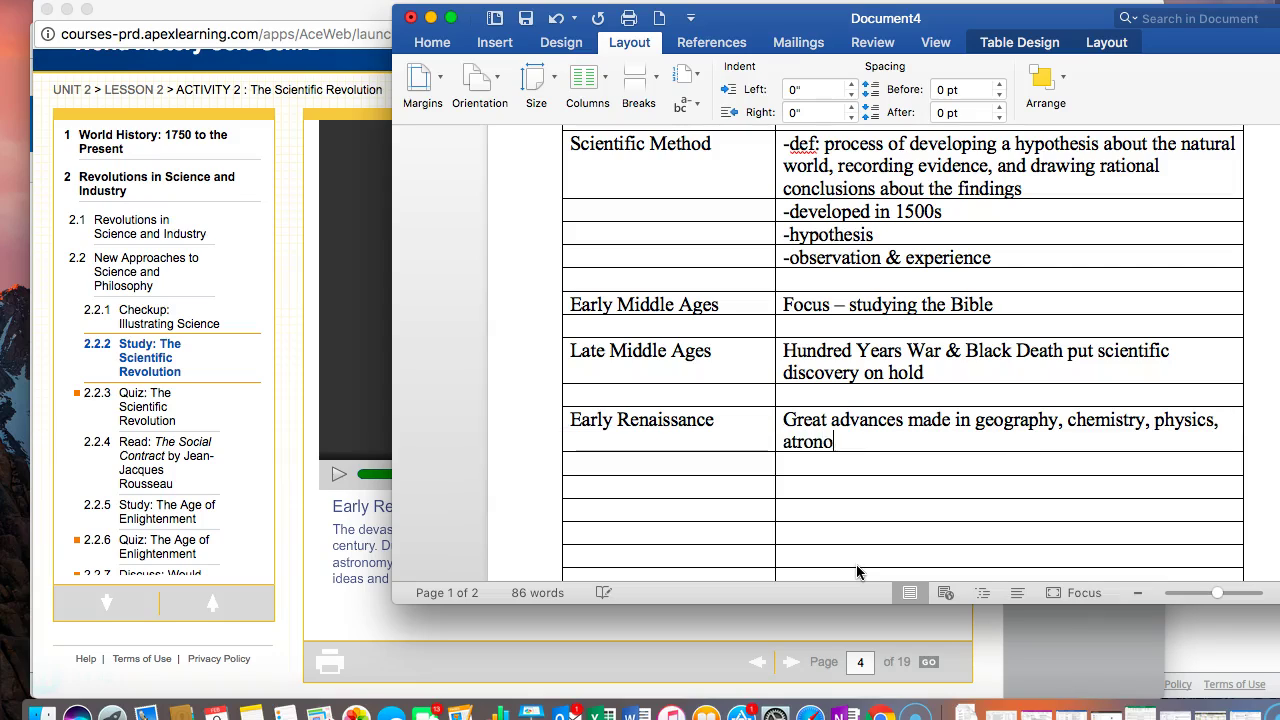
key("BackSpace")
key("BackSpace")
key("BackSpace")
key("BackSpace")
key("BackSpace")
key("BackSpace")
type("stro")
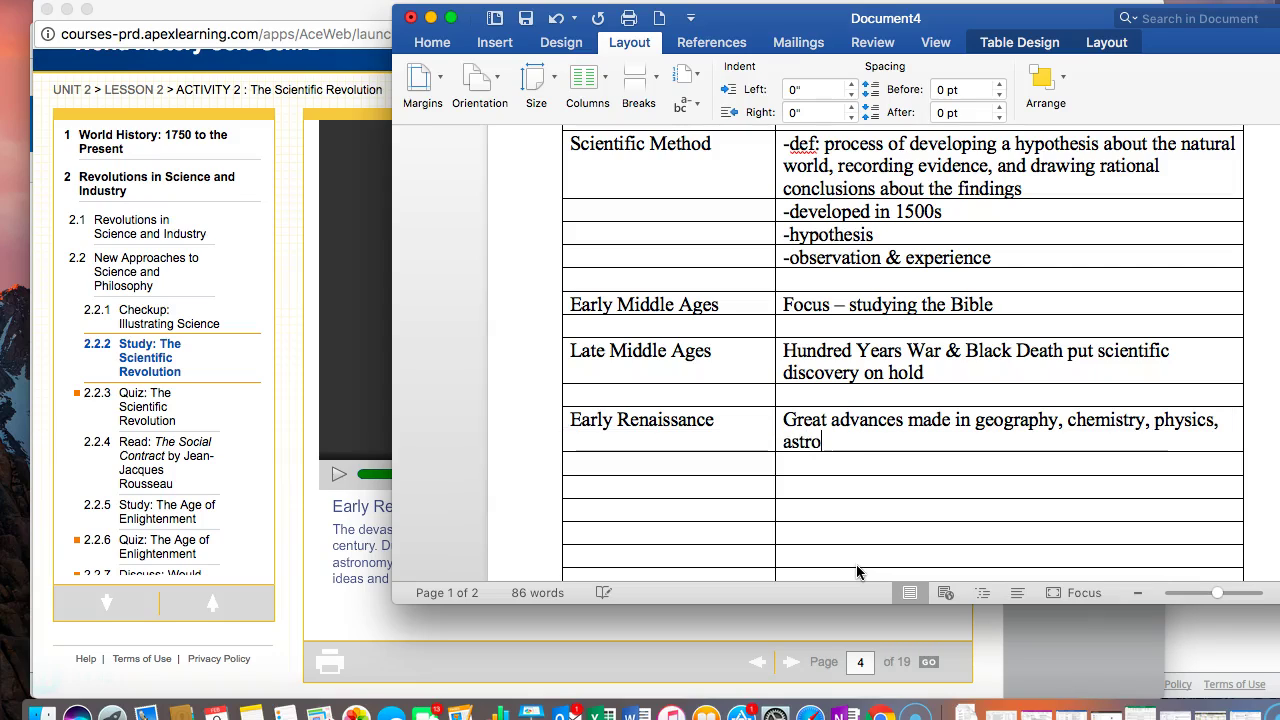
type("nomy, ")
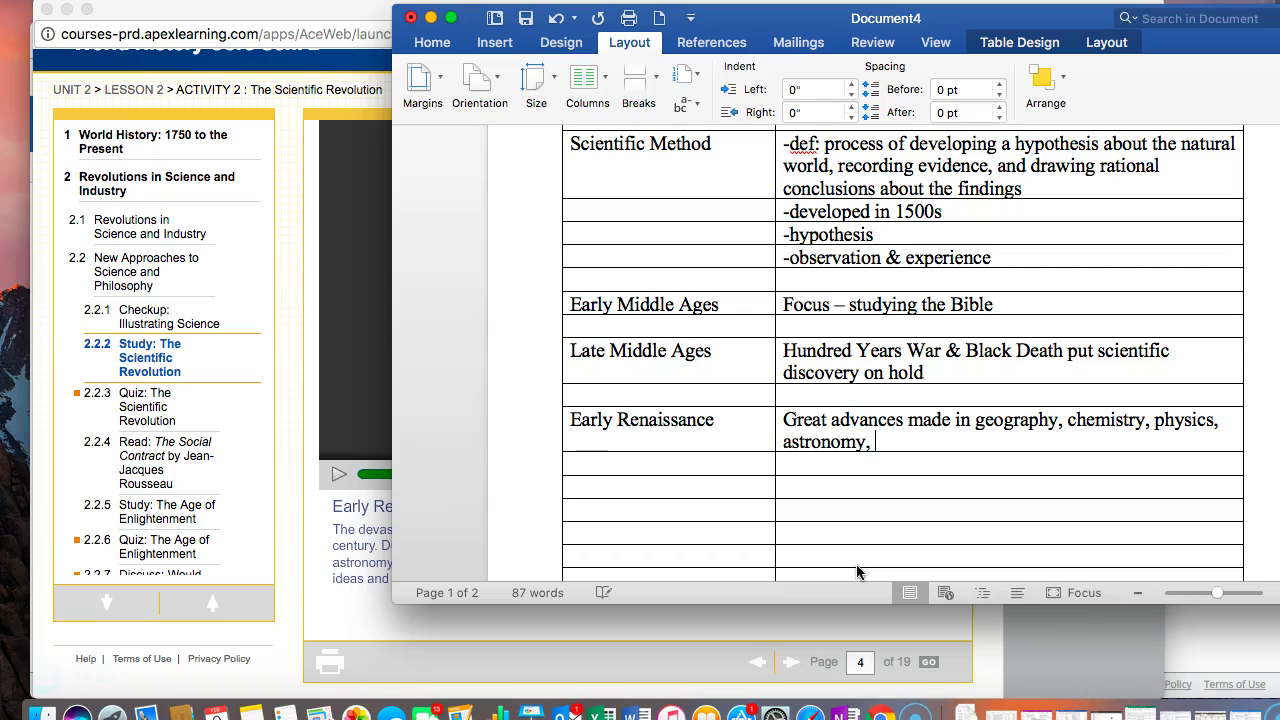
type("and math")
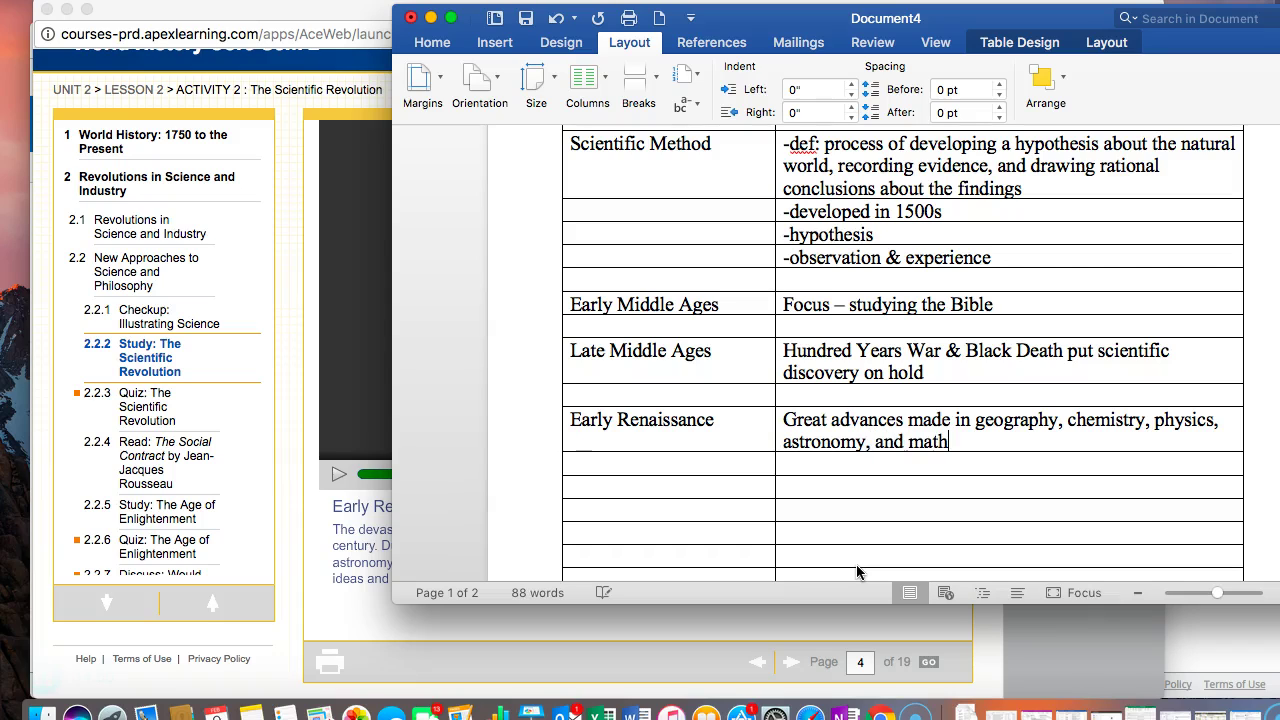
Step: Return to the Apex lesson and look over the 1400–1600 timeline entry and its Early Renaissance passage again
key("super+Tab")
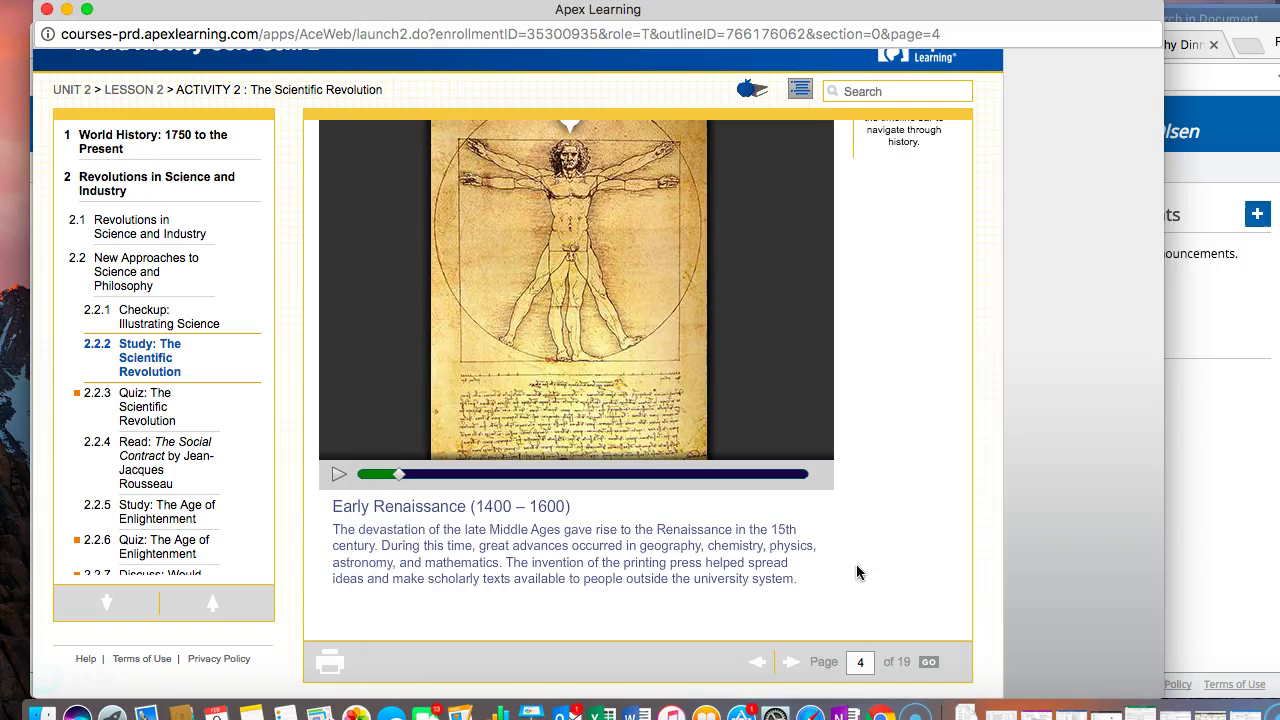
scroll(830, 590, "up", 3)
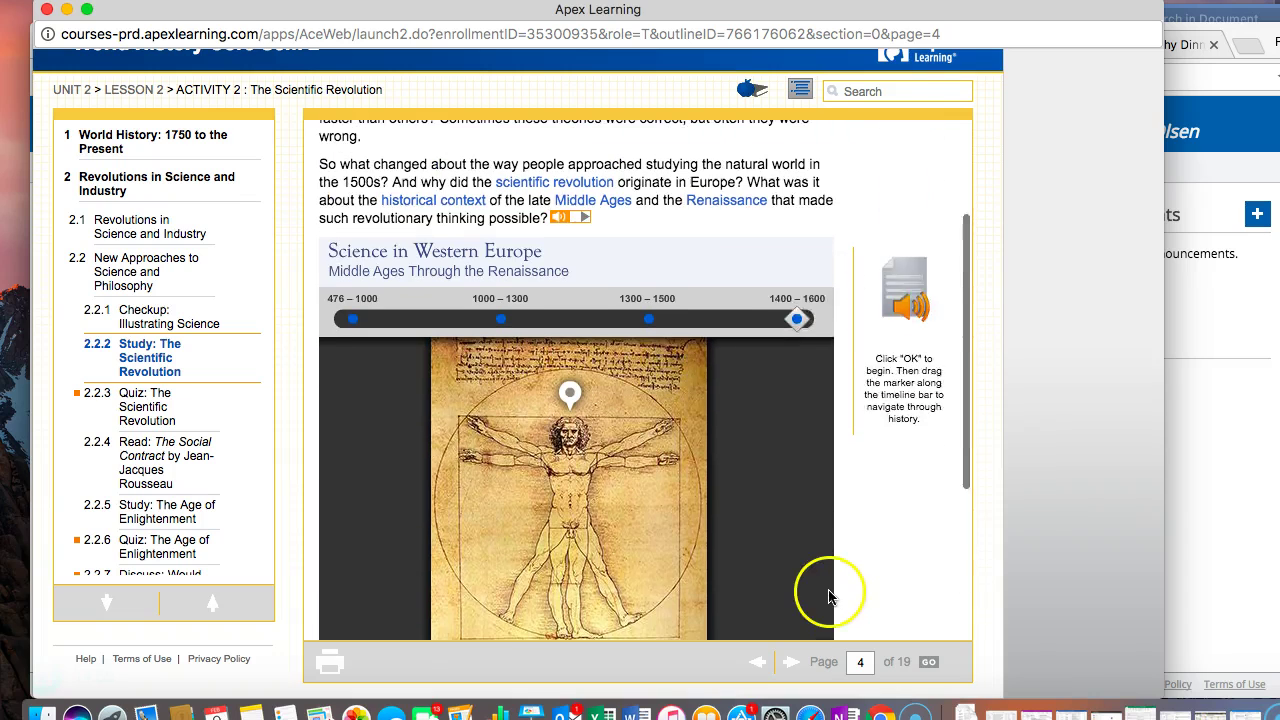
scroll(814, 480, "down", 3)
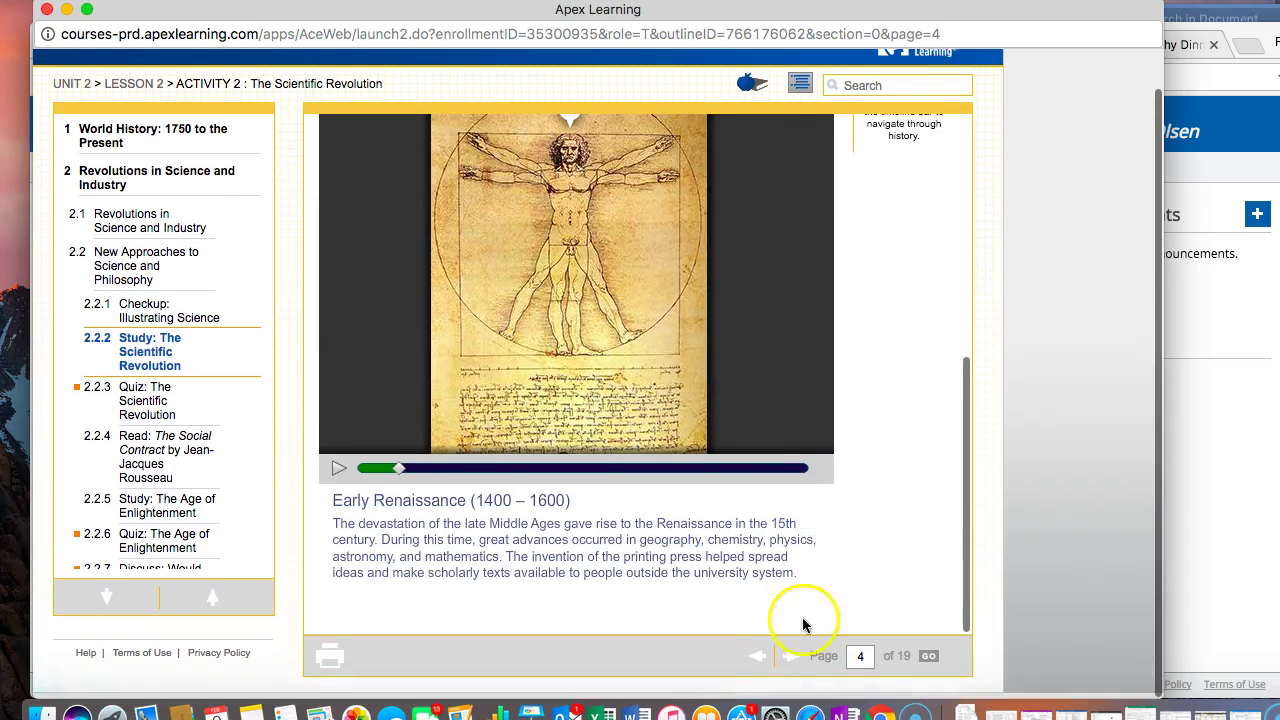
Step: Advance the lesson to page 5, read the Nicolaus Copernicus passage, and enter "Nicholas Copernicus" as a topic one blank row below "Early Renaissance"
left_click(795, 660)
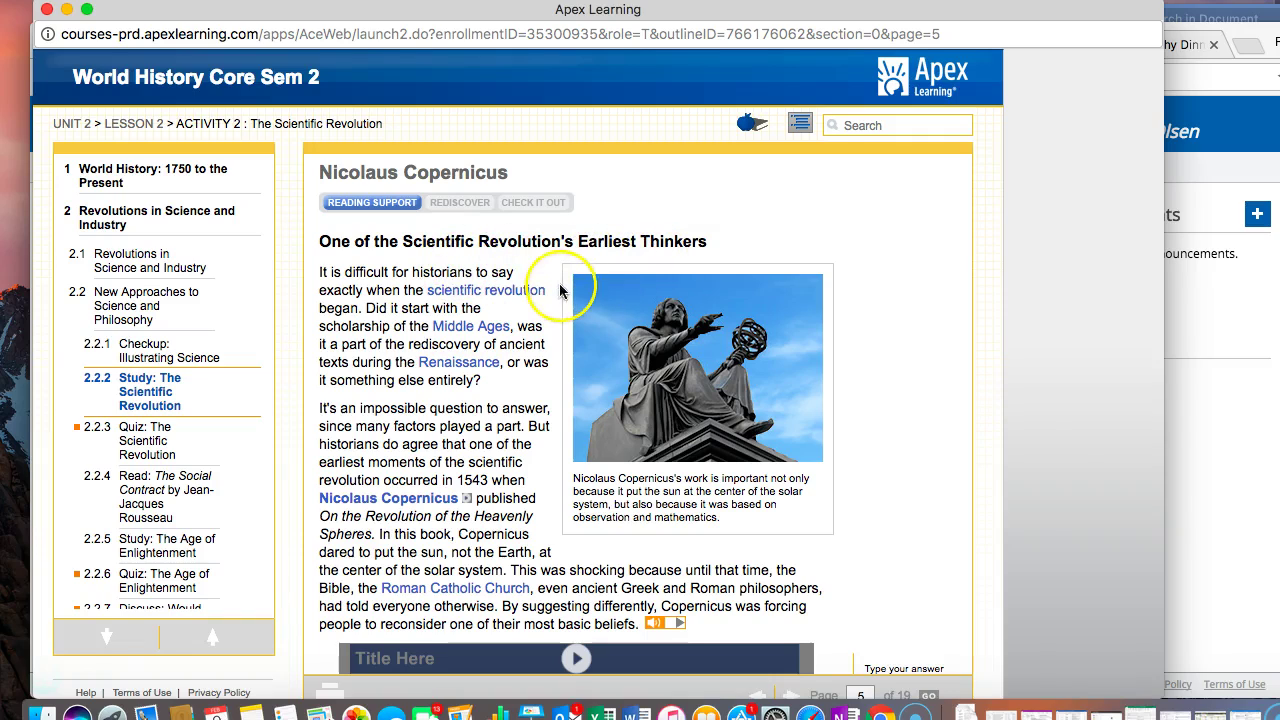
scroll(548, 390, "down", 3)
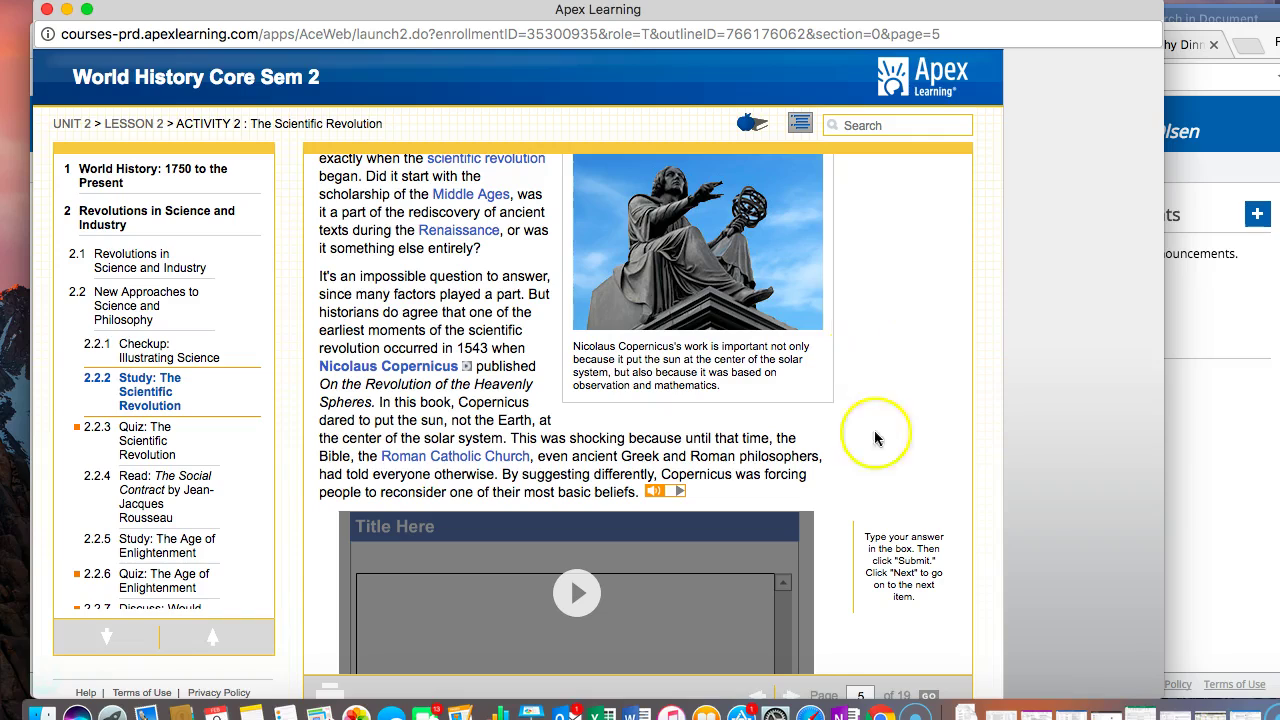
key("super+Tab")
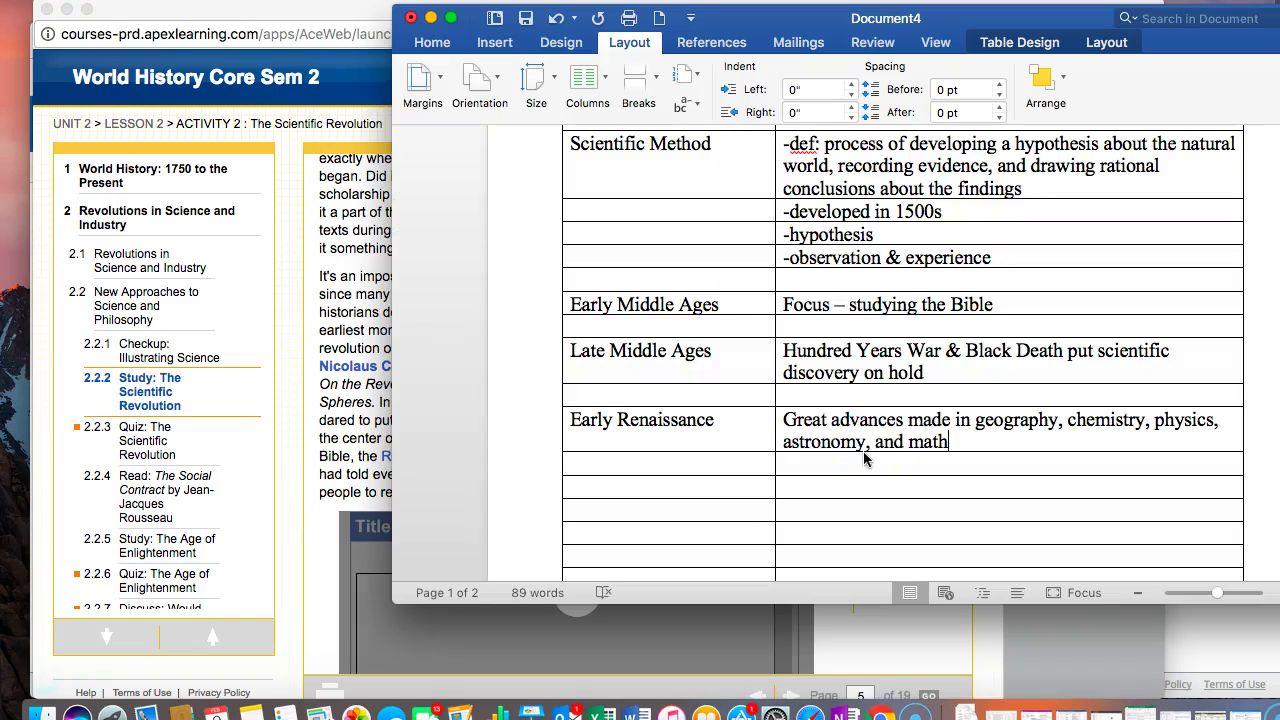
left_click(757, 488)
type("Nicholas Cop")
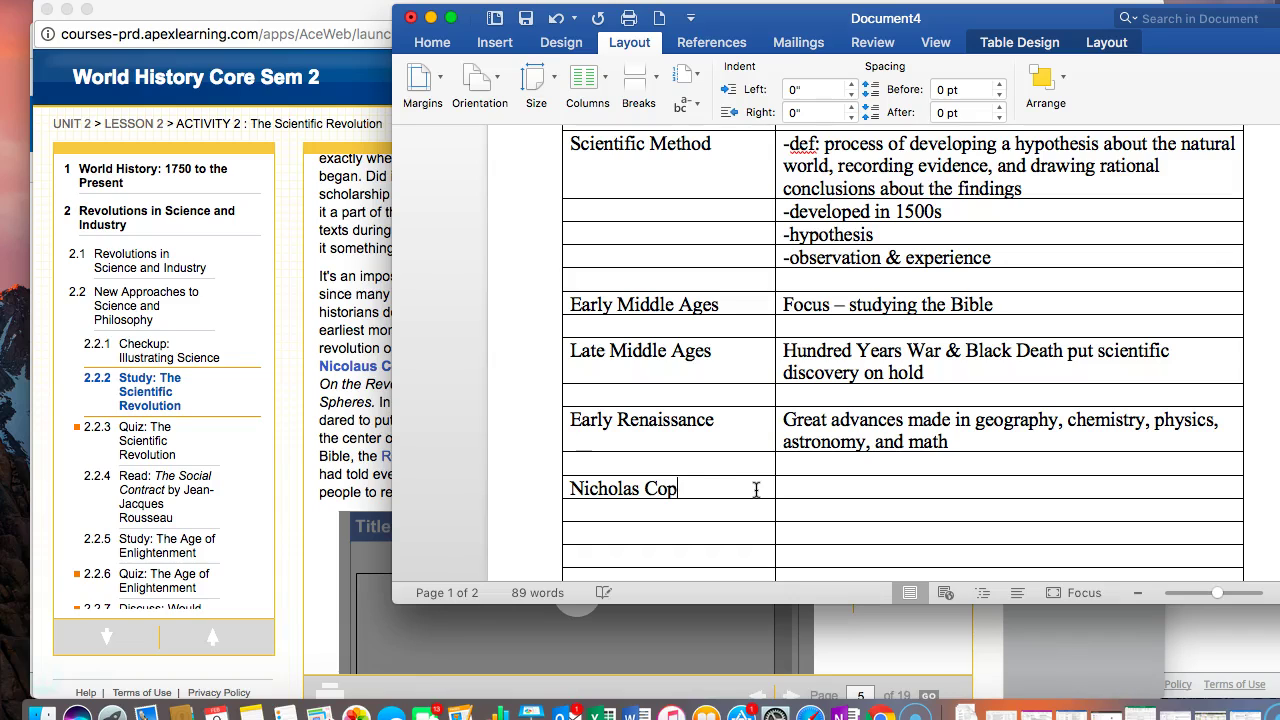
type("ernicus")
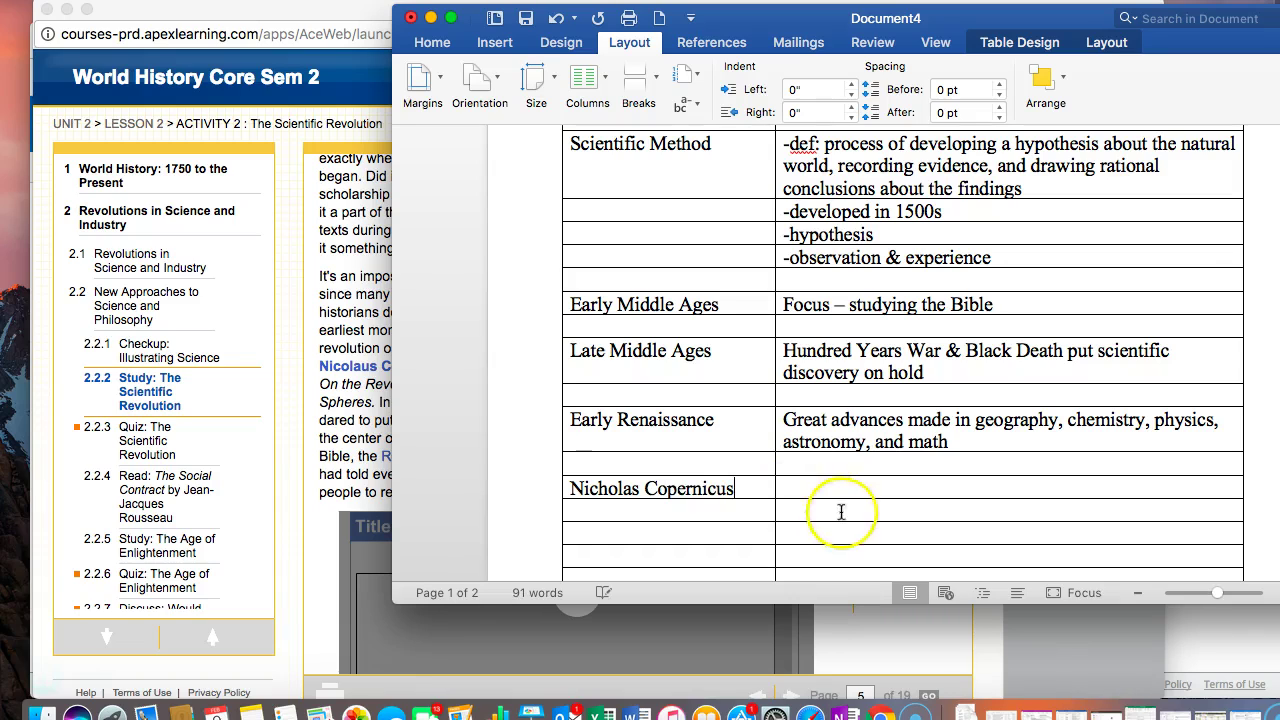
Step: Consult the lesson's glossary definition of Nicolaus Copernicus and enter "-Polish astronomer" in the Notes cell beside his name
key("super+Tab")
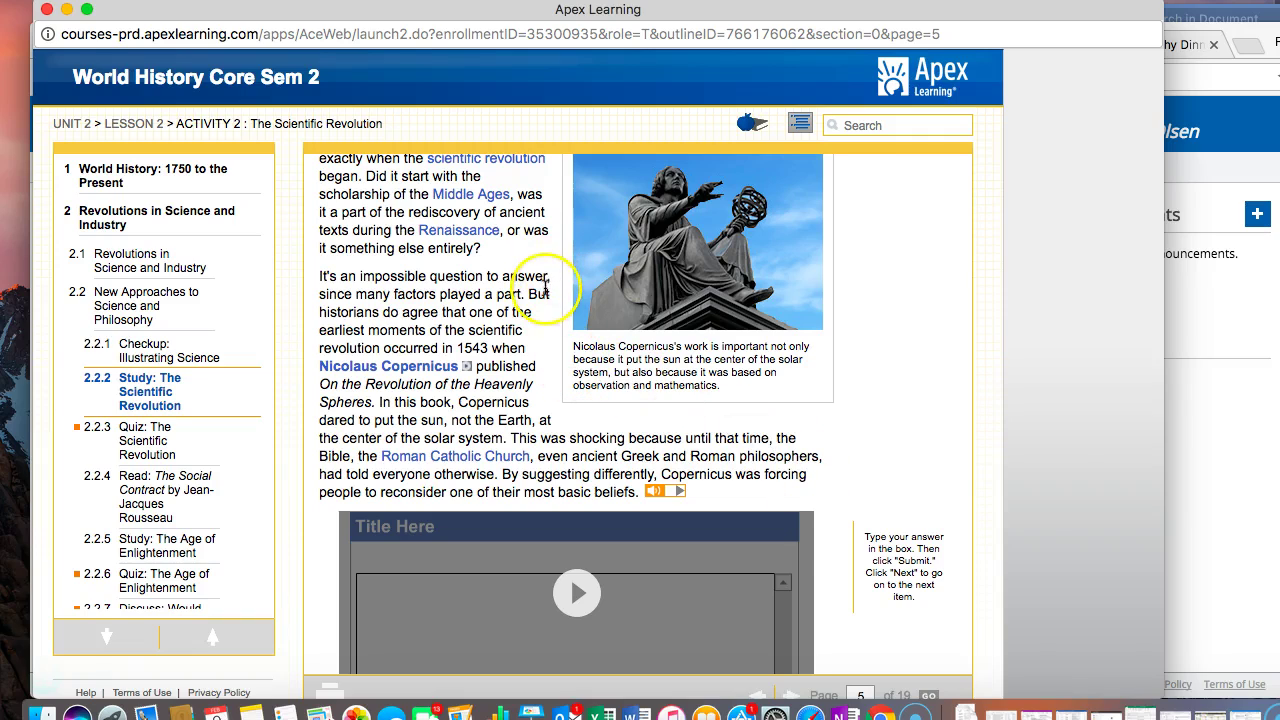
scroll(539, 341, "up", 3)
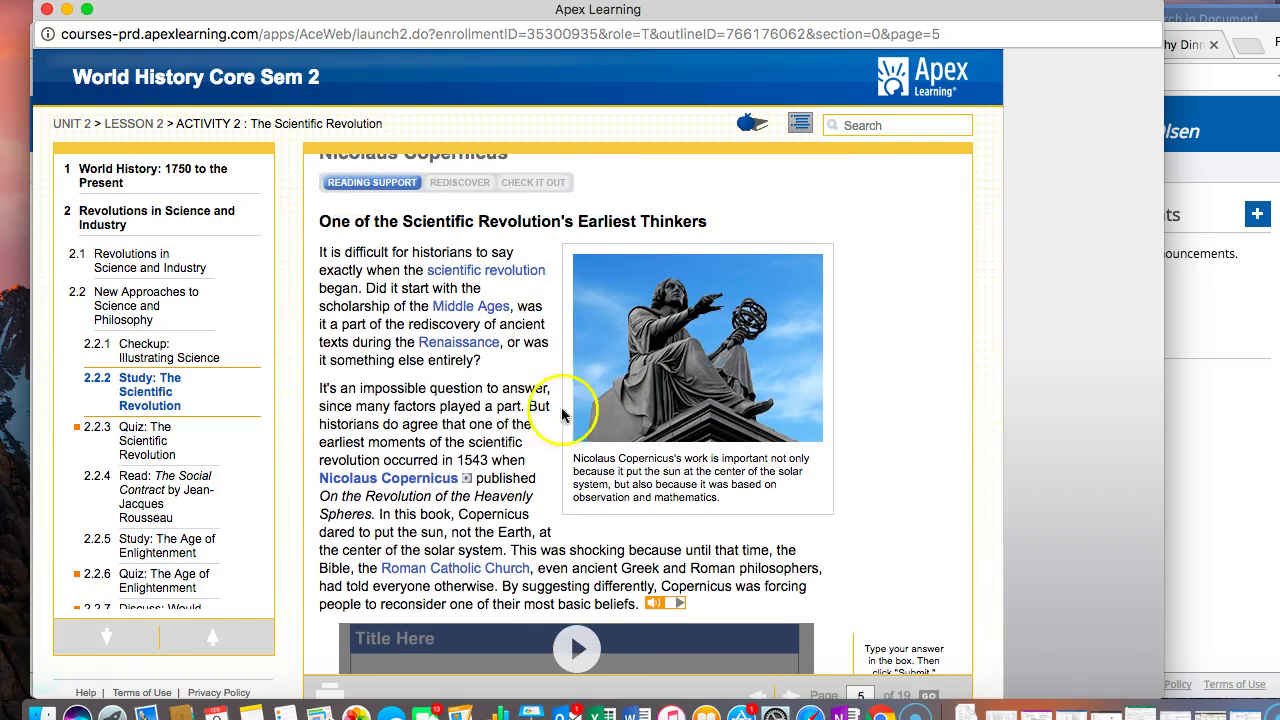
mouse_move(452, 485)
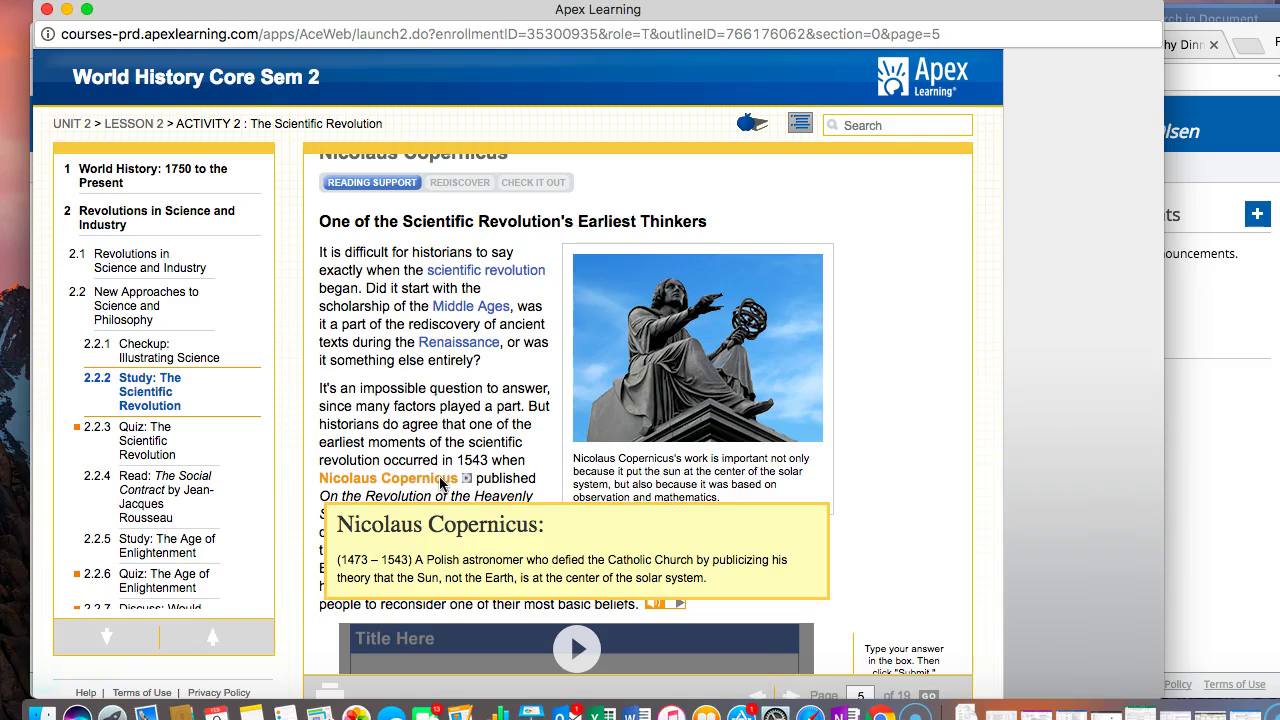
key("super+Tab")
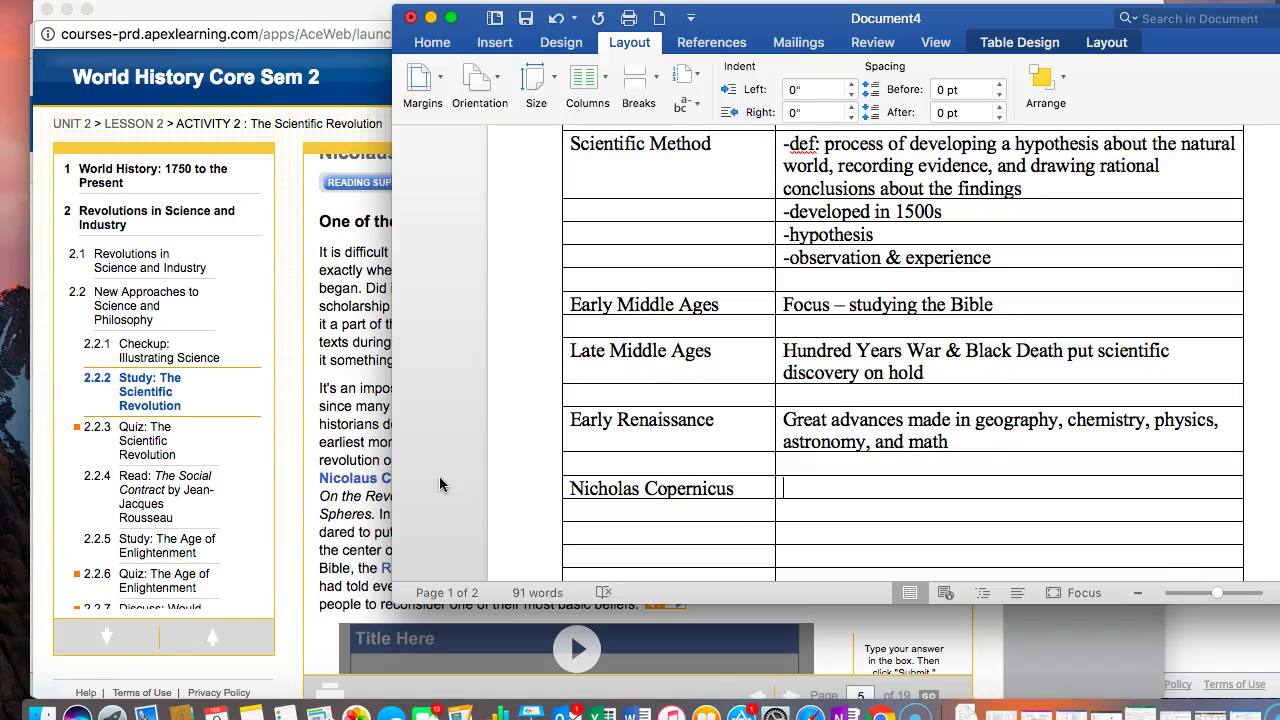
type("-Polish a")
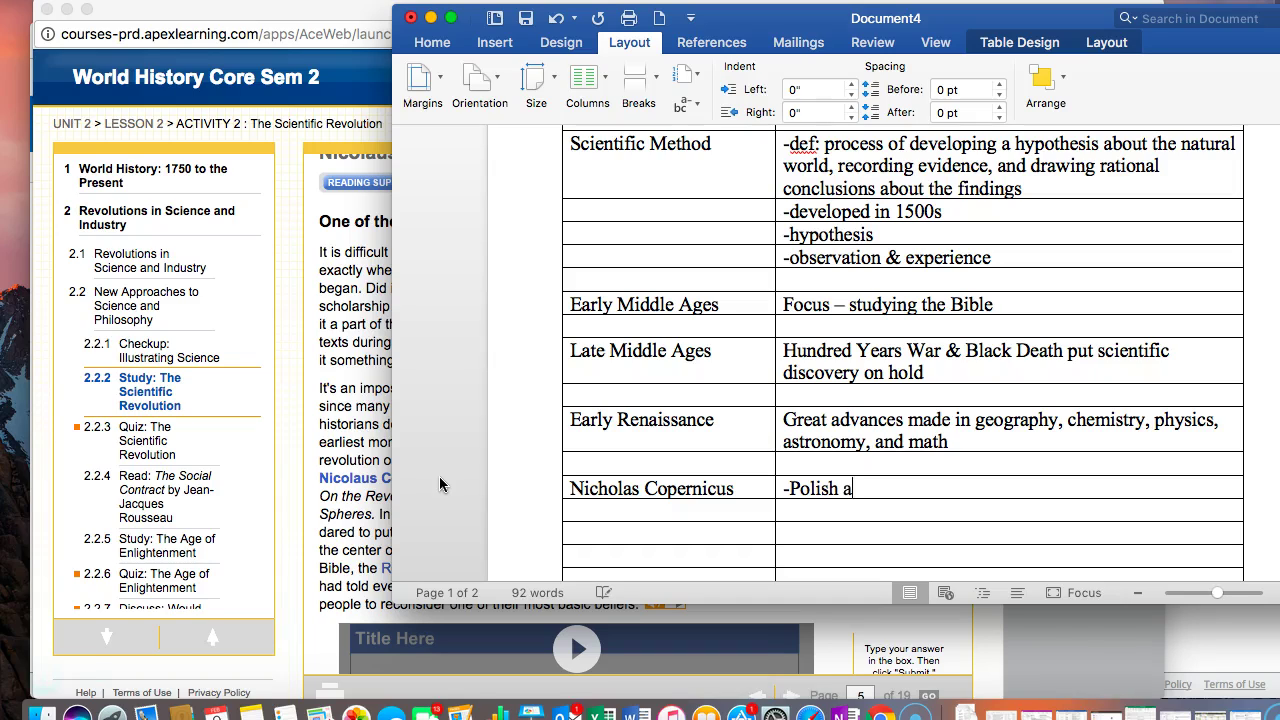
type("stronomer")
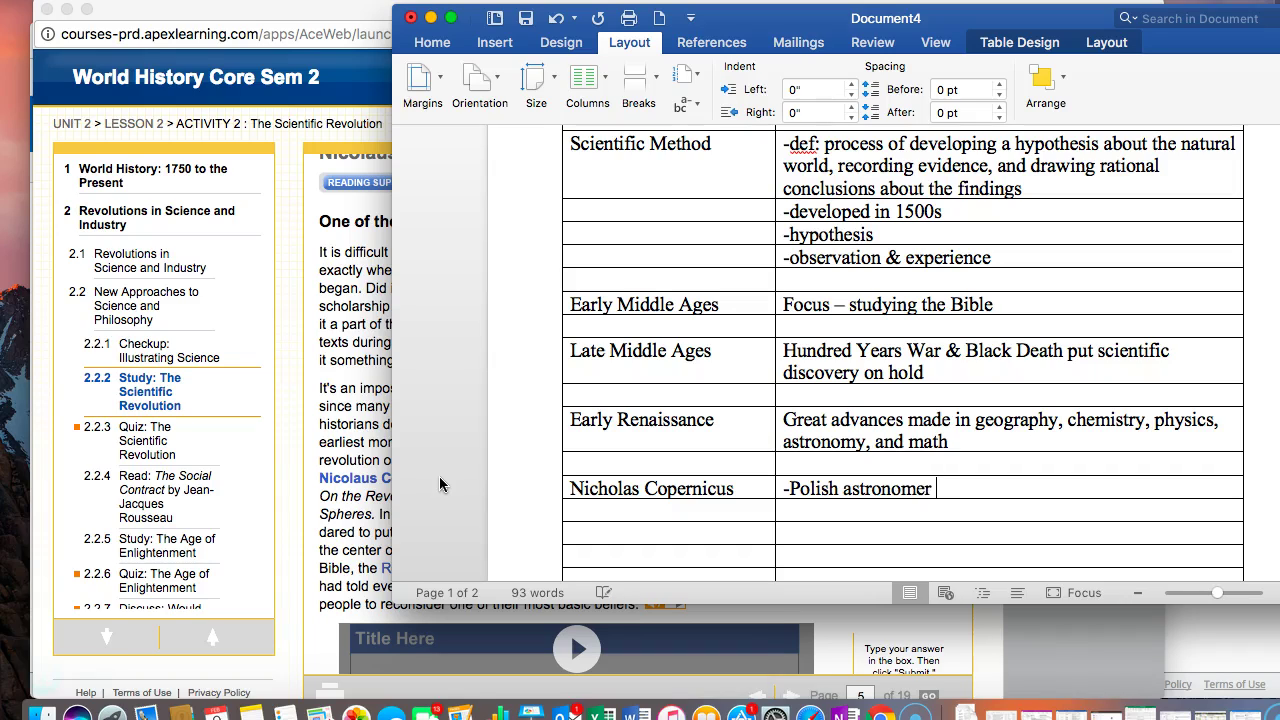
Step: Add "-1543 On the revolution of the heavenly spheres" in the next Notes row, checking the book title against the lesson
left_click(799, 507)
type("-1543")
key("super+h")
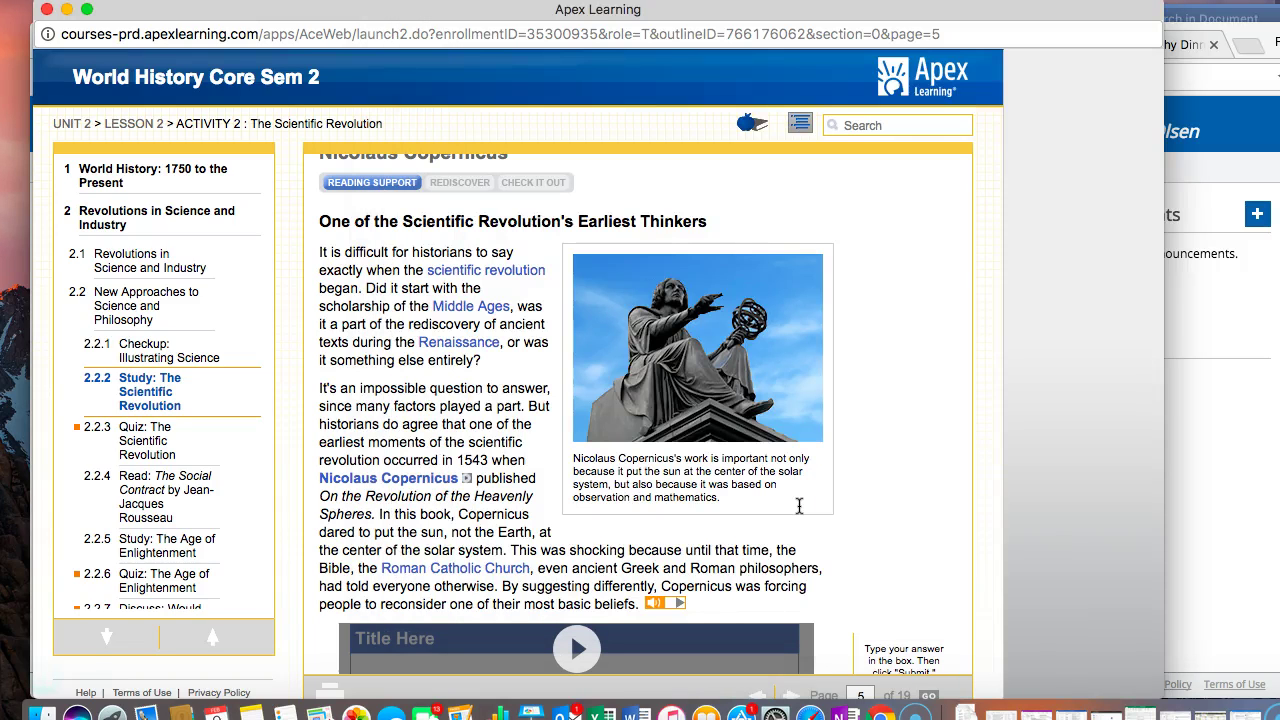
key("super+Tab")
type("On t")
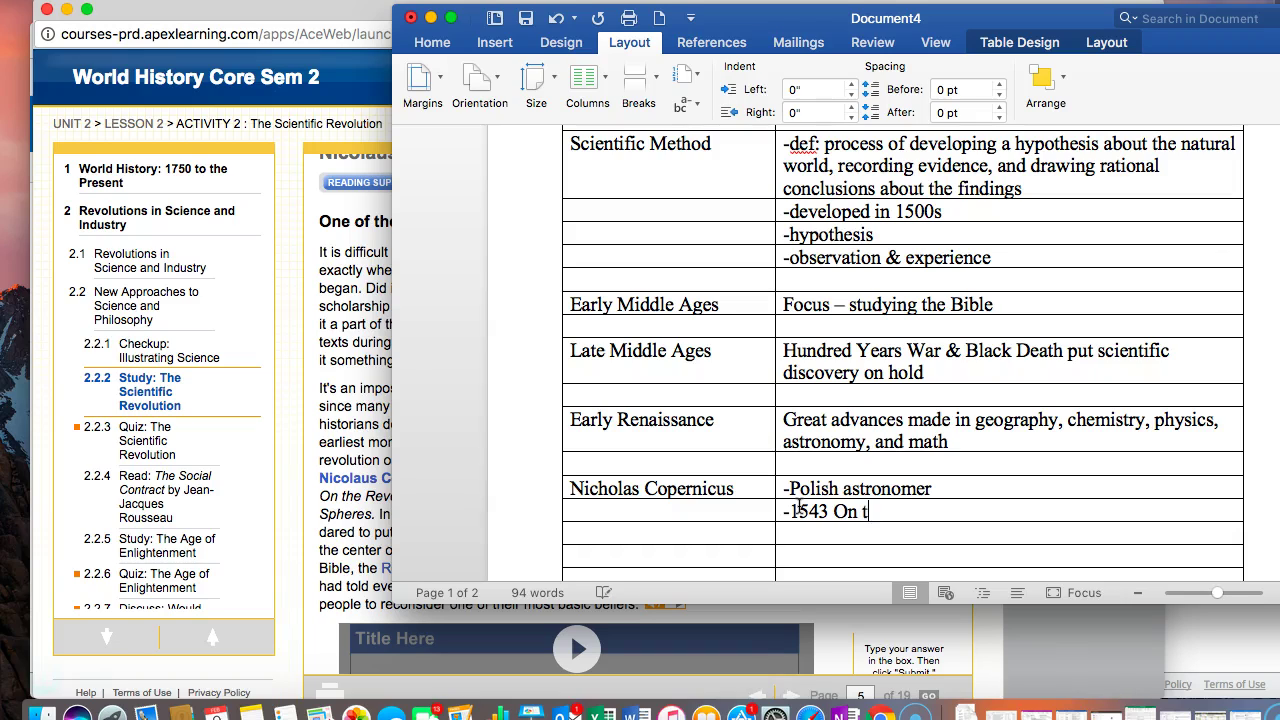
type("he revolution of the h")
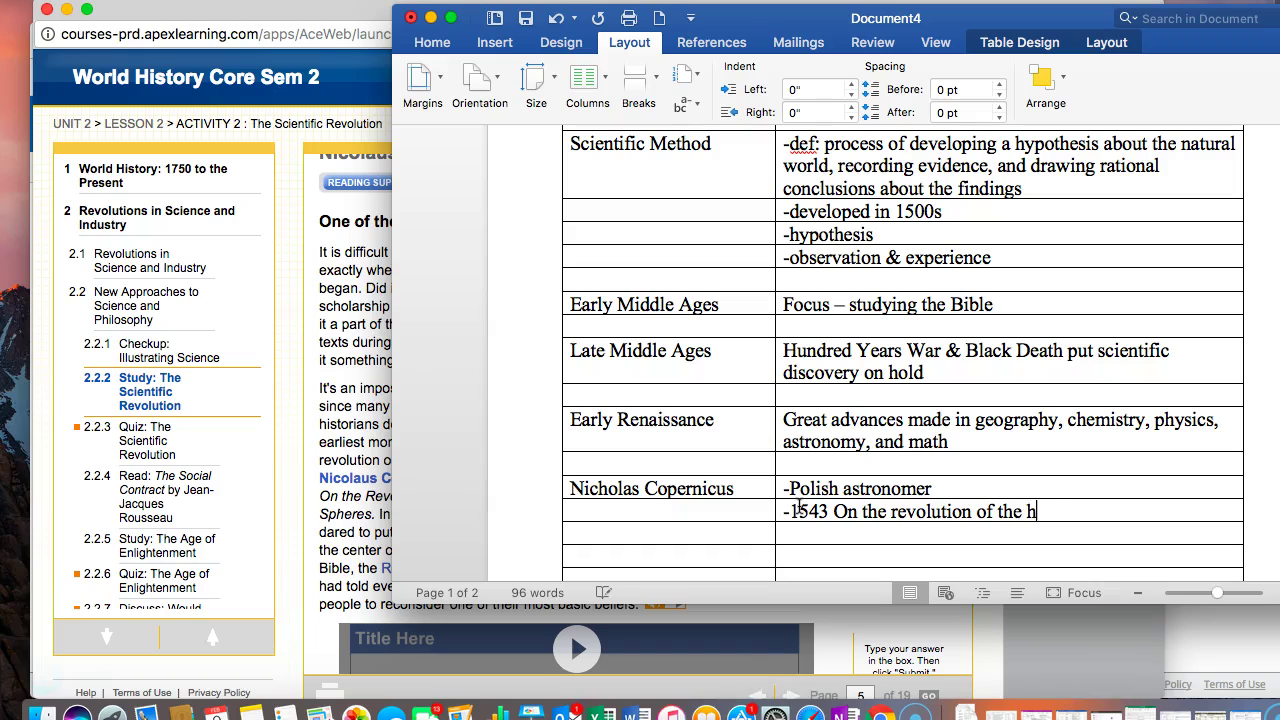
type("eavenly spheres")
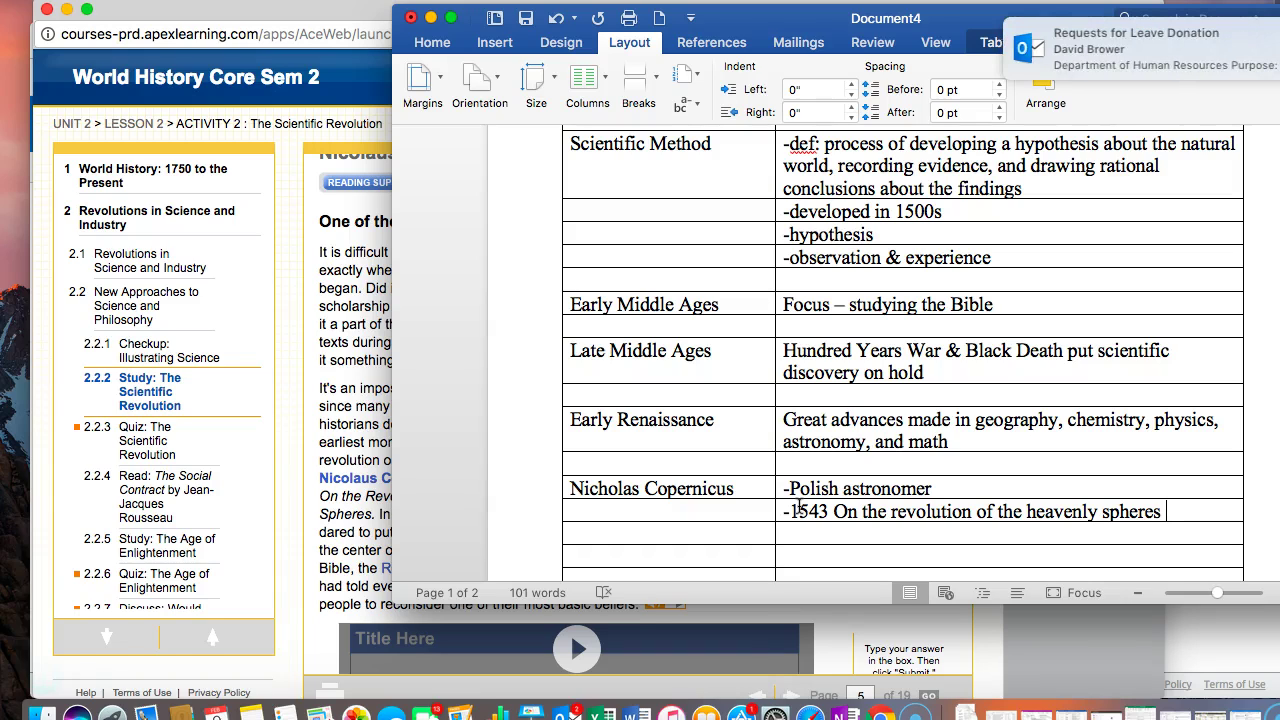
Step: Consult the lesson's description of the book and extend the 1543 note with "– said the sun was the center of the solar system"
key("super+h")
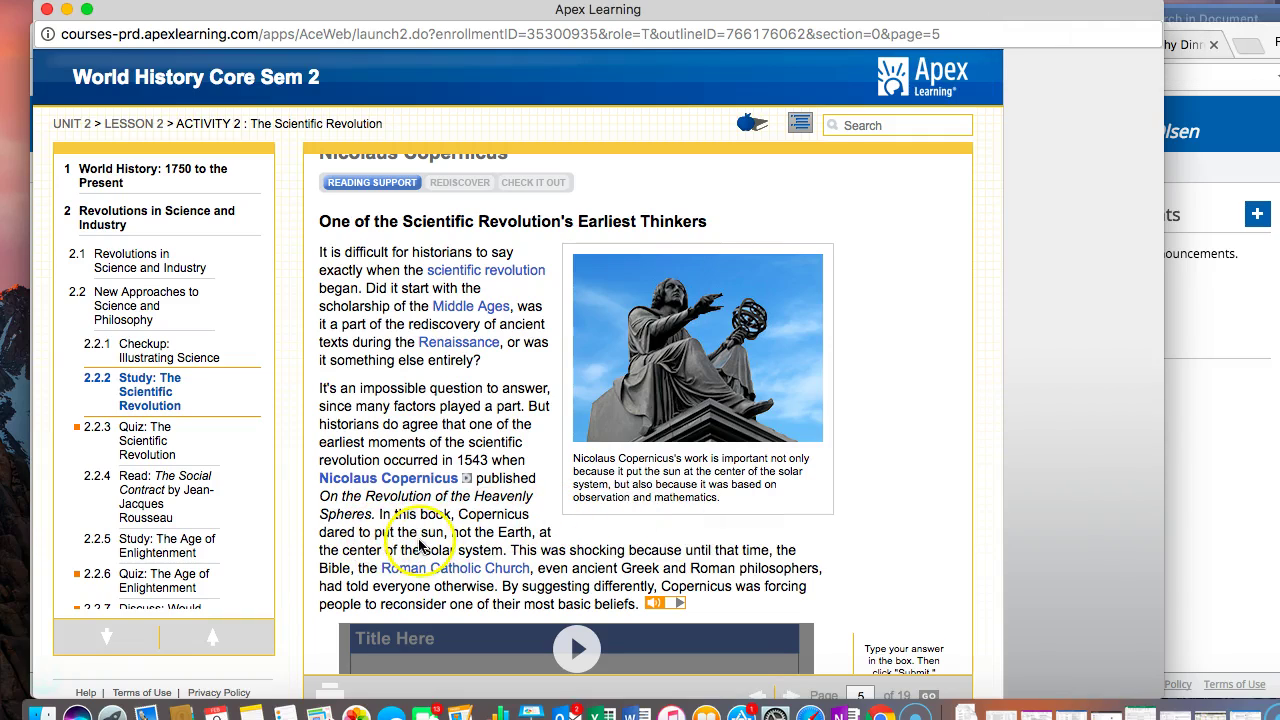
left_click(433, 568)
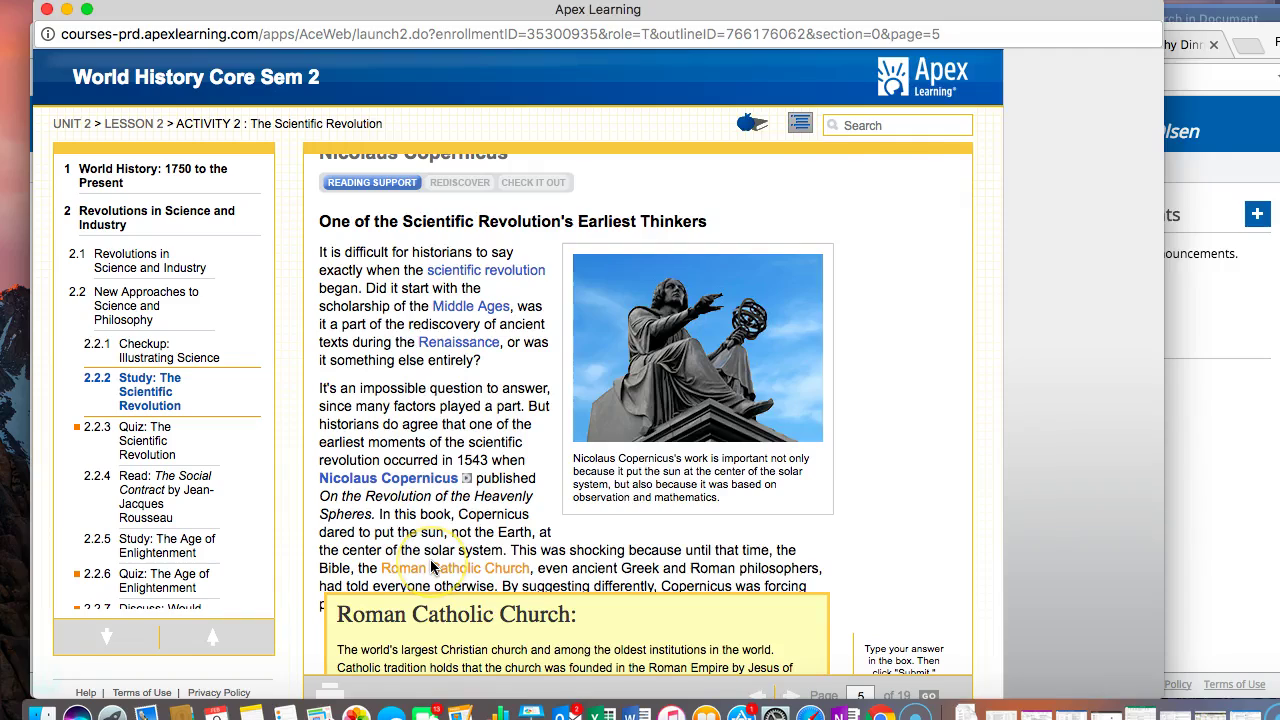
key("super+Tab")
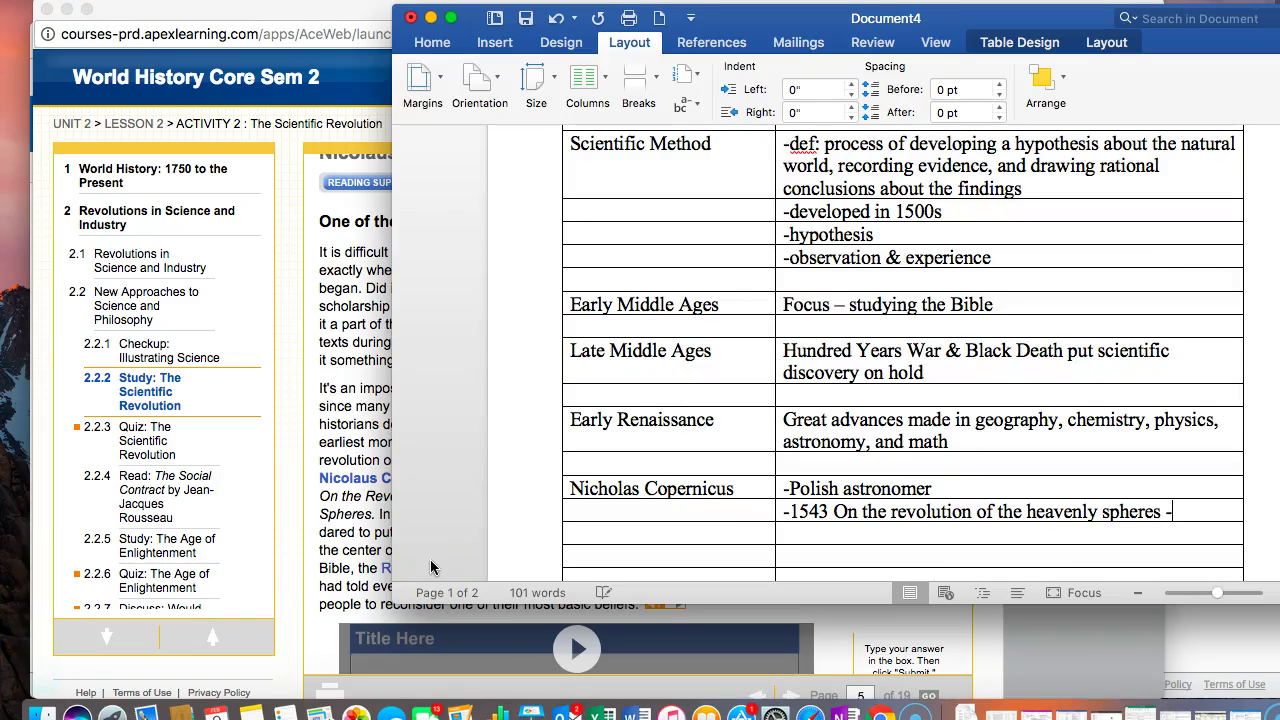
type("said the sun ws")
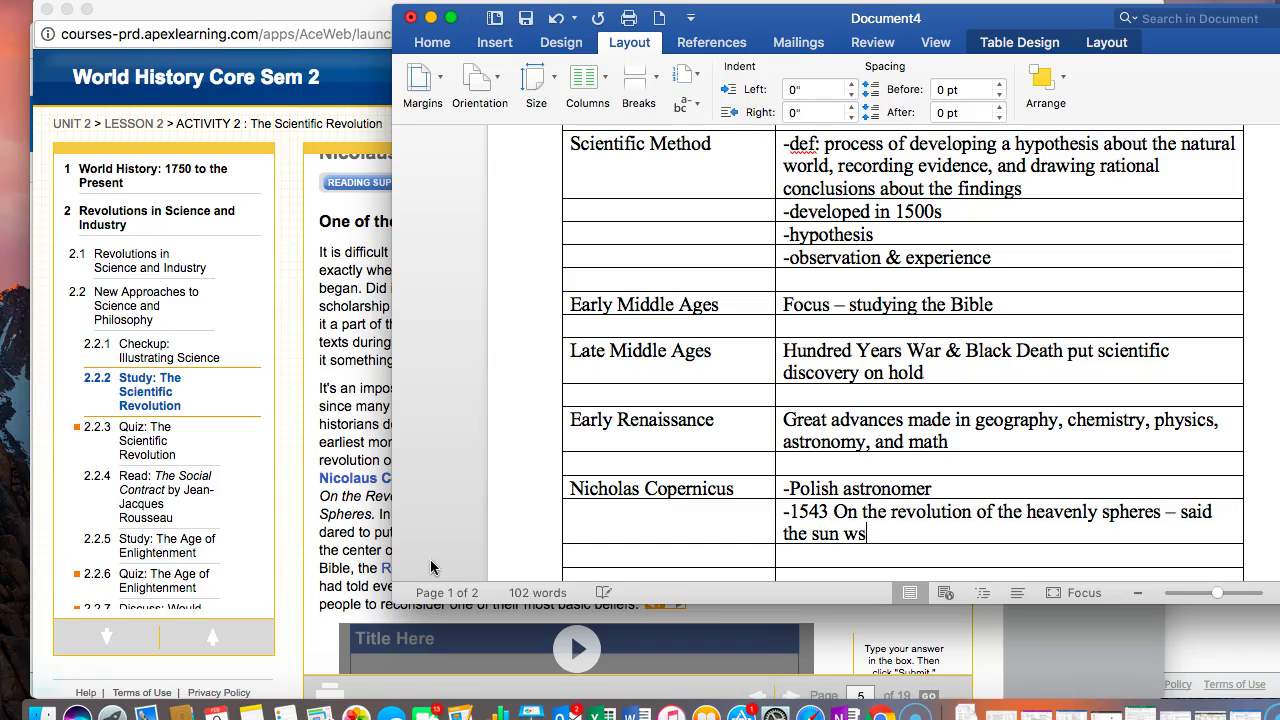
type("s the center of the solar sy")
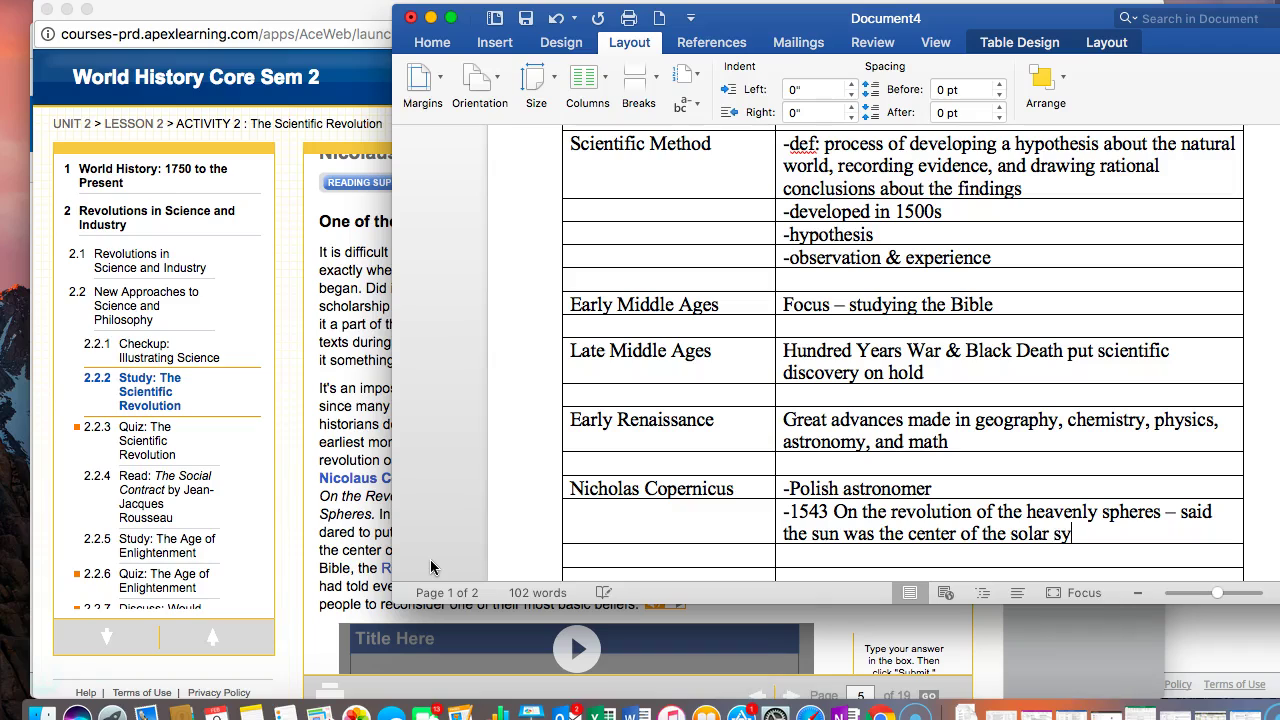
type("tem")
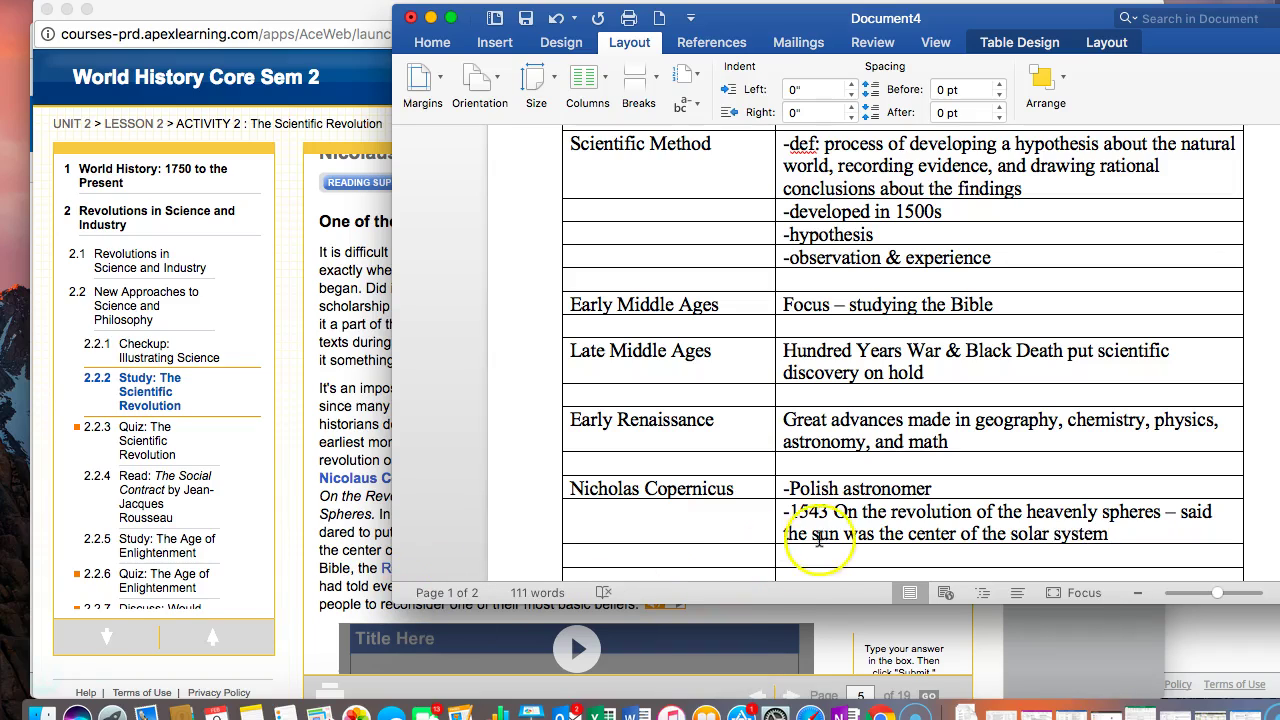
Step: Add "-his ideas defied the Roman Catholic Church" in the Notes row below the 1543 note and check the lesson's Copernicus passage
left_click(791, 557)
type("-")
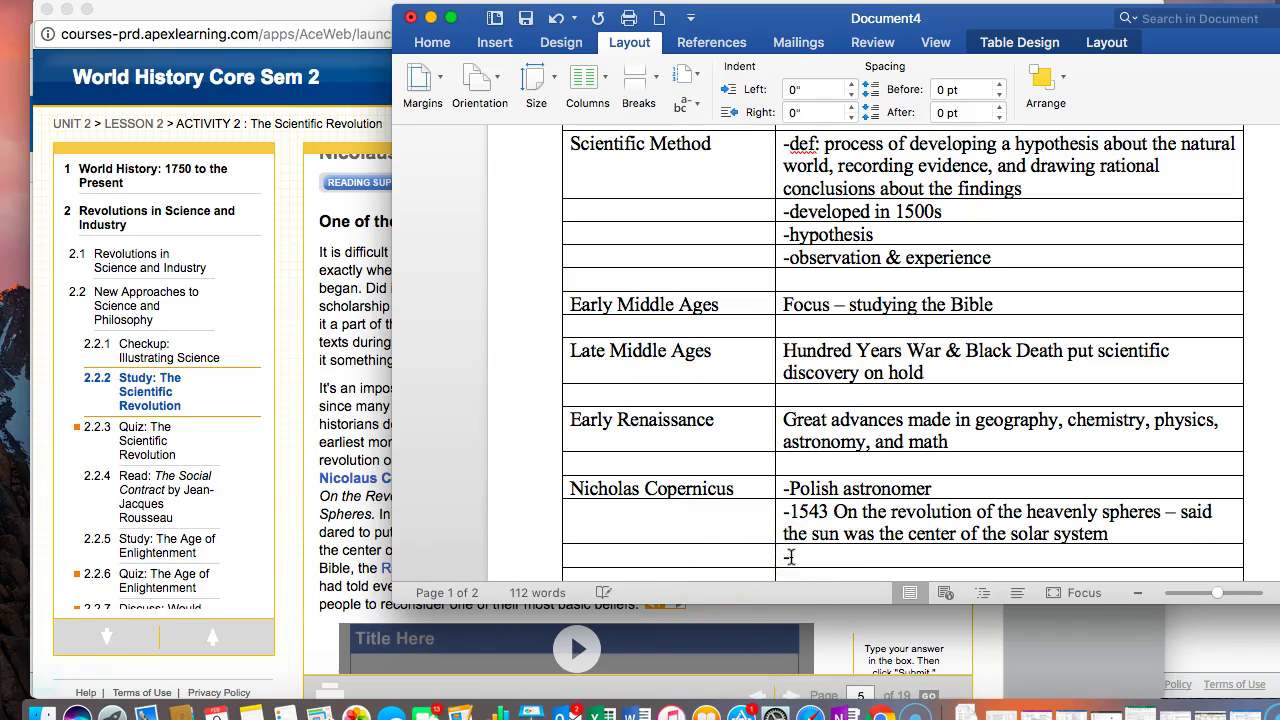
type("his ideas defied the Ro")
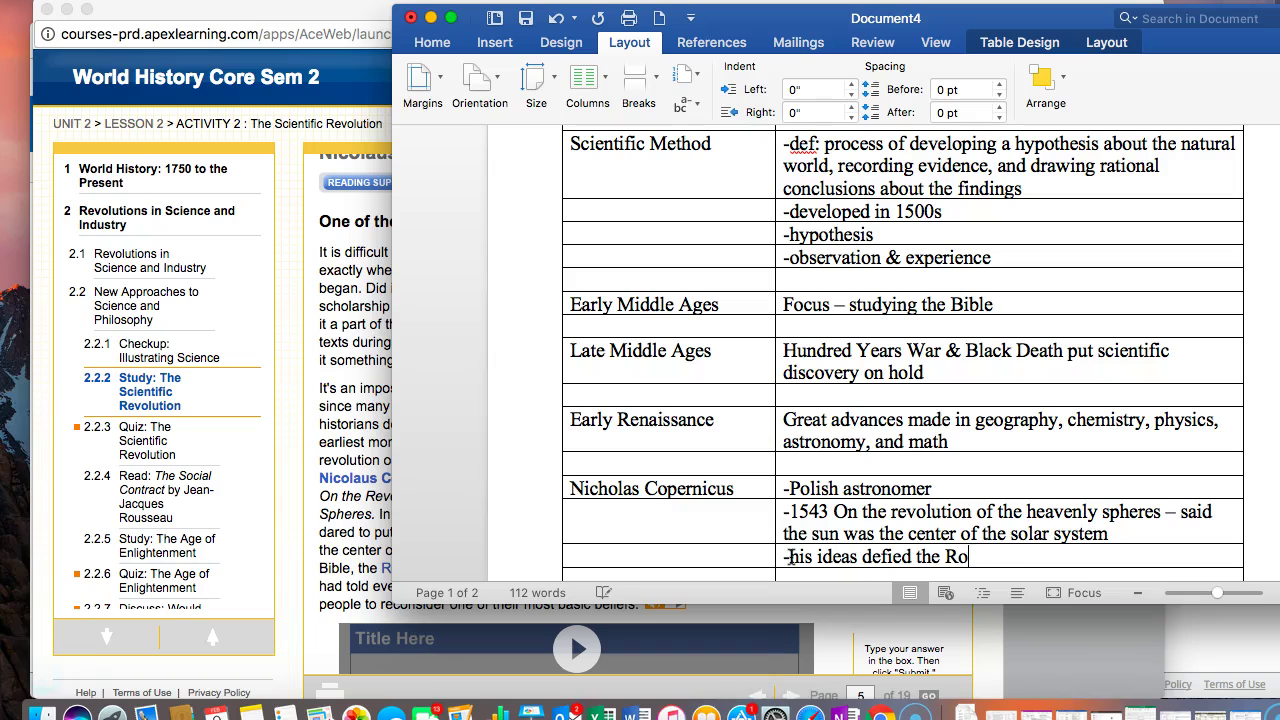
type("man Cat")
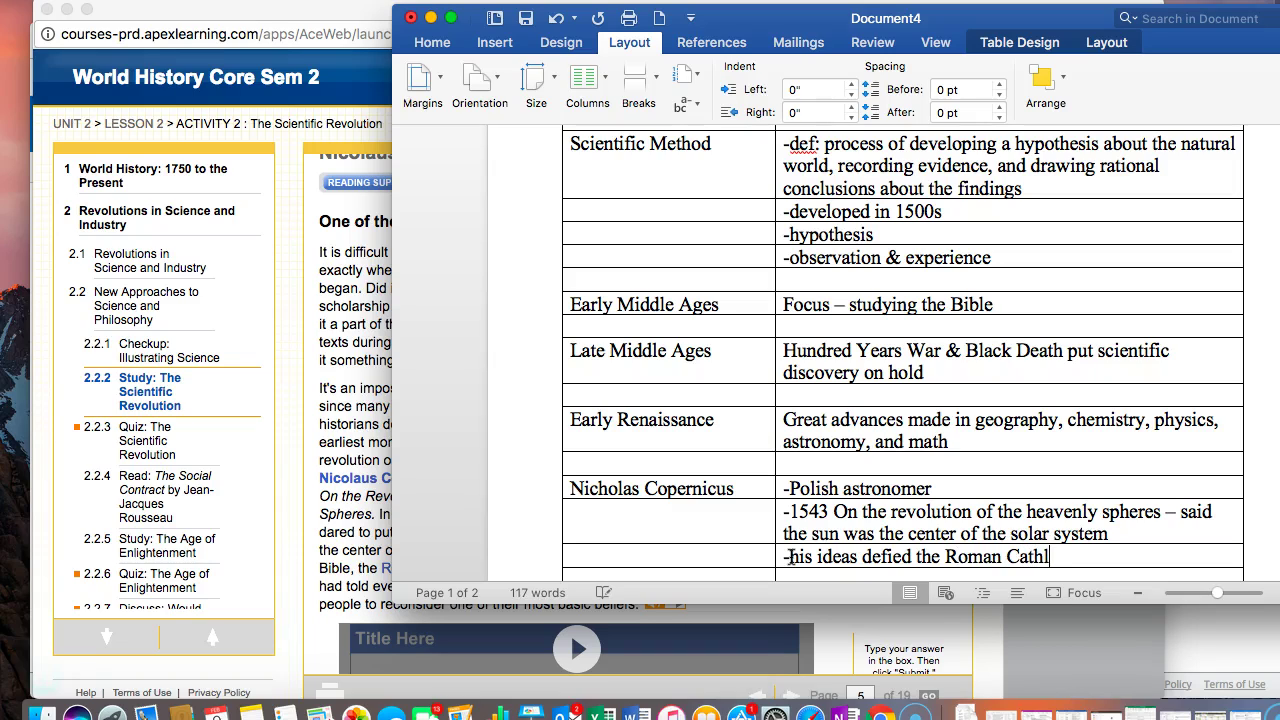
type("holic Church")
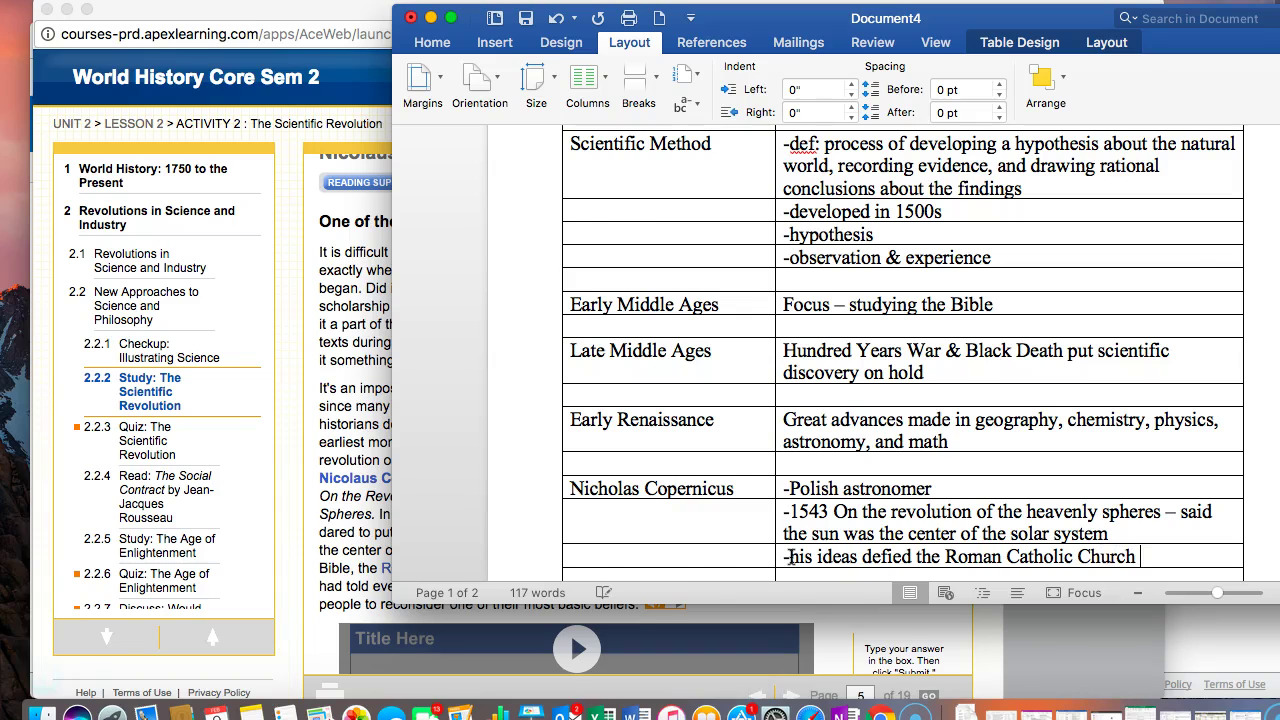
key("super+Tab")
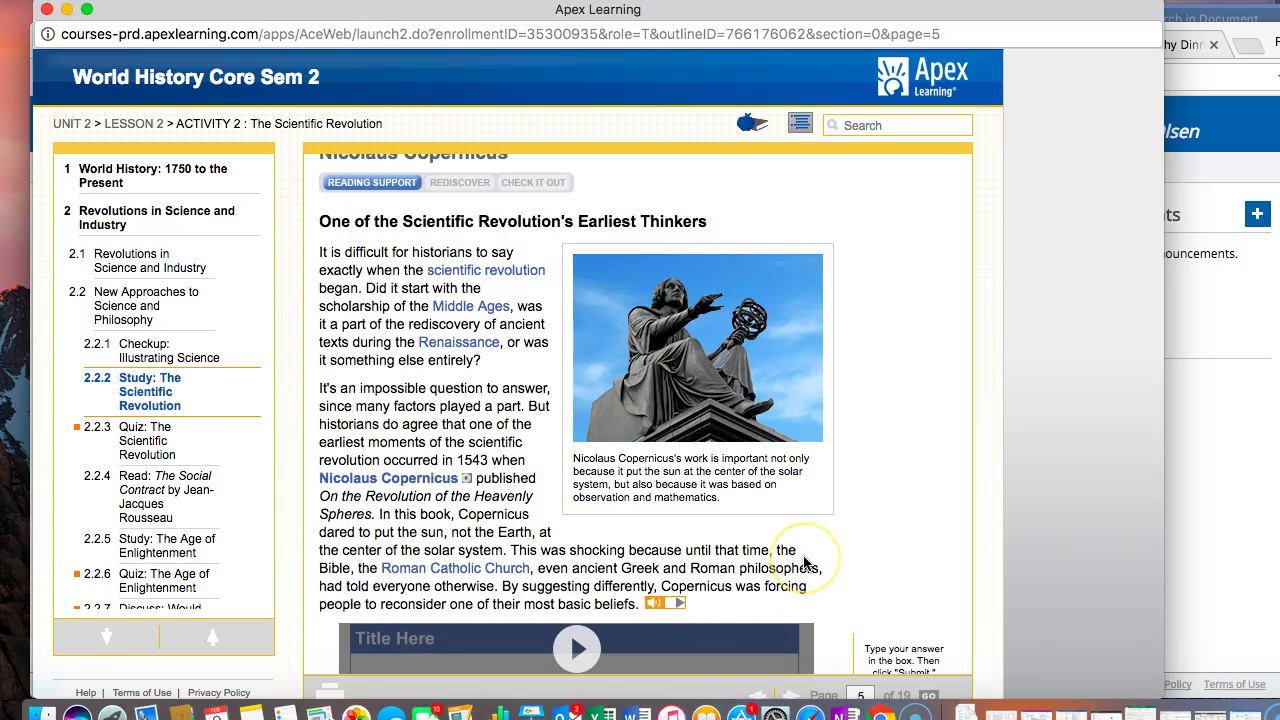
scroll(805, 565, "down", 2)
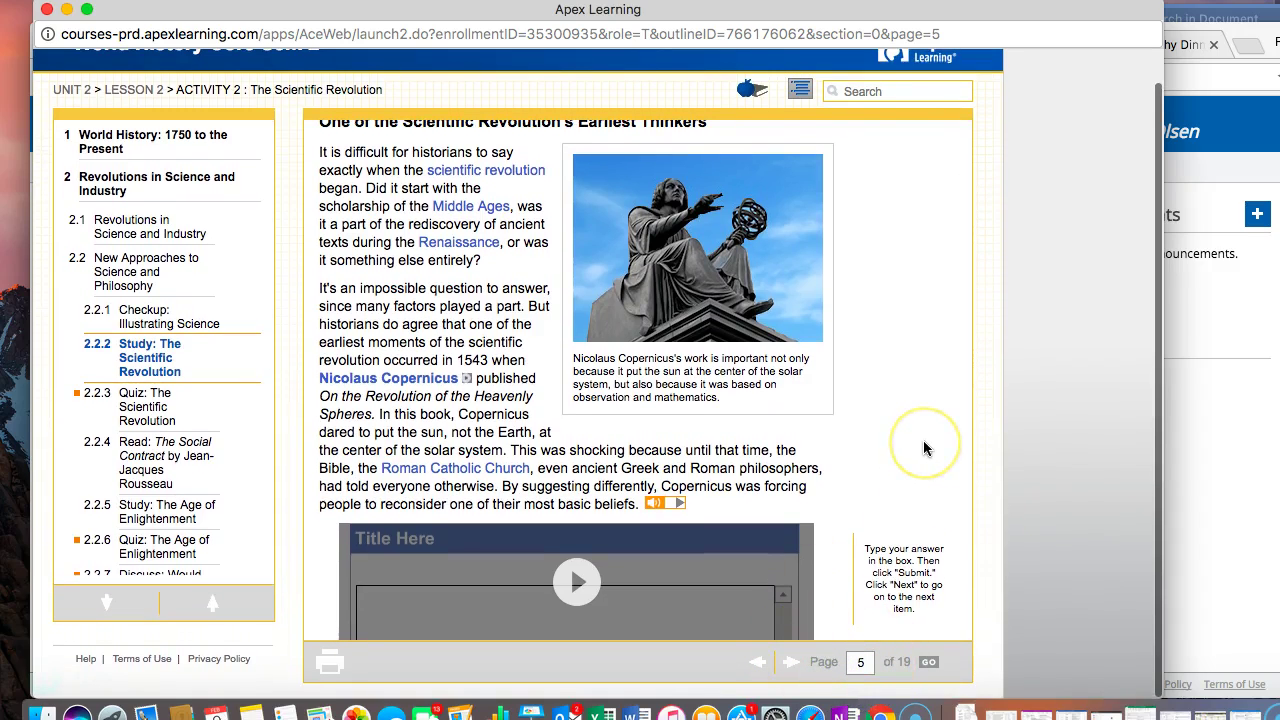
Step: Review the notes, enter the question "Did Copernicus receive hate mail?" in the first empty row below the "Nicholas Copernicus" topic, and move to the row beneath
key("super+Tab")
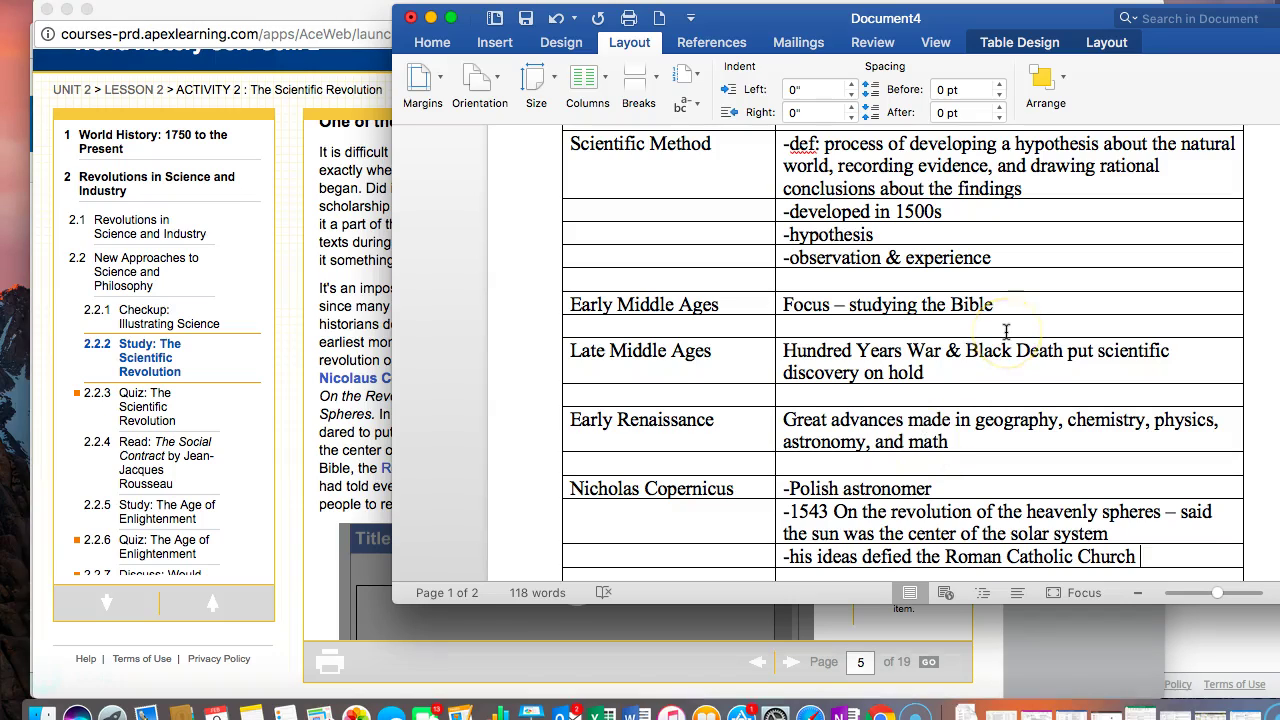
scroll(1006, 331, "down", 5)
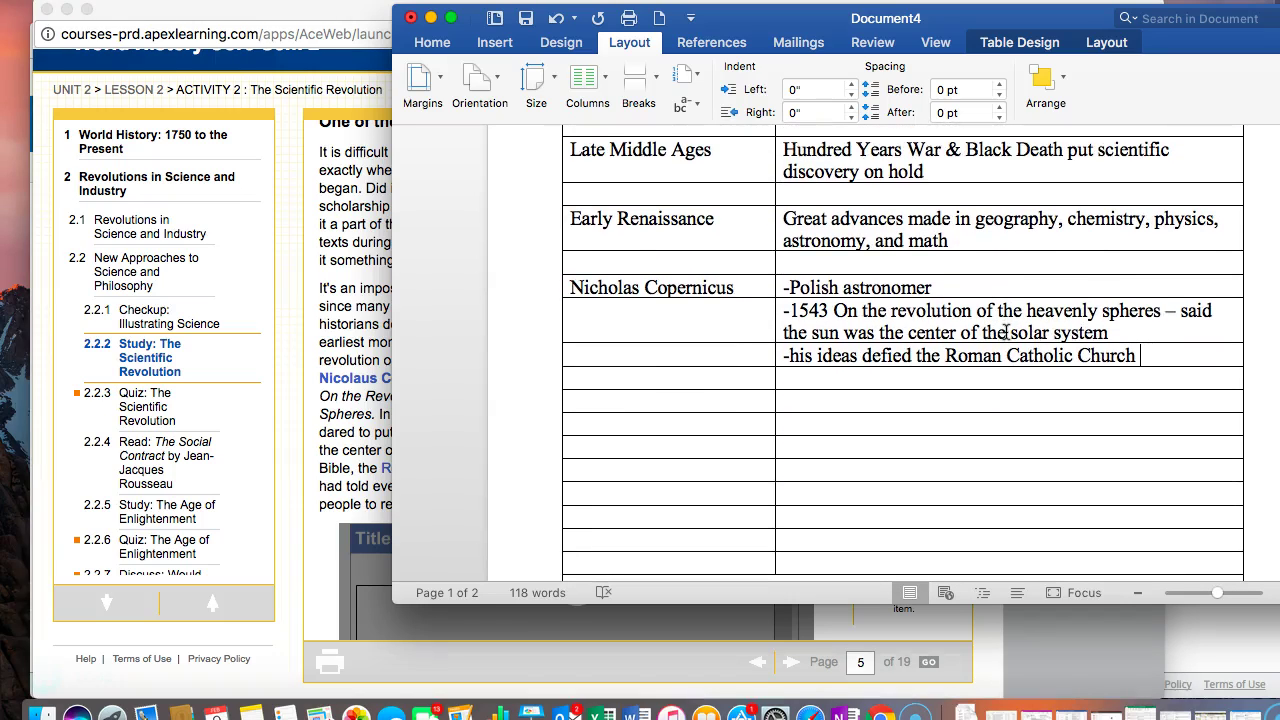
scroll(720, 345, "up", 8)
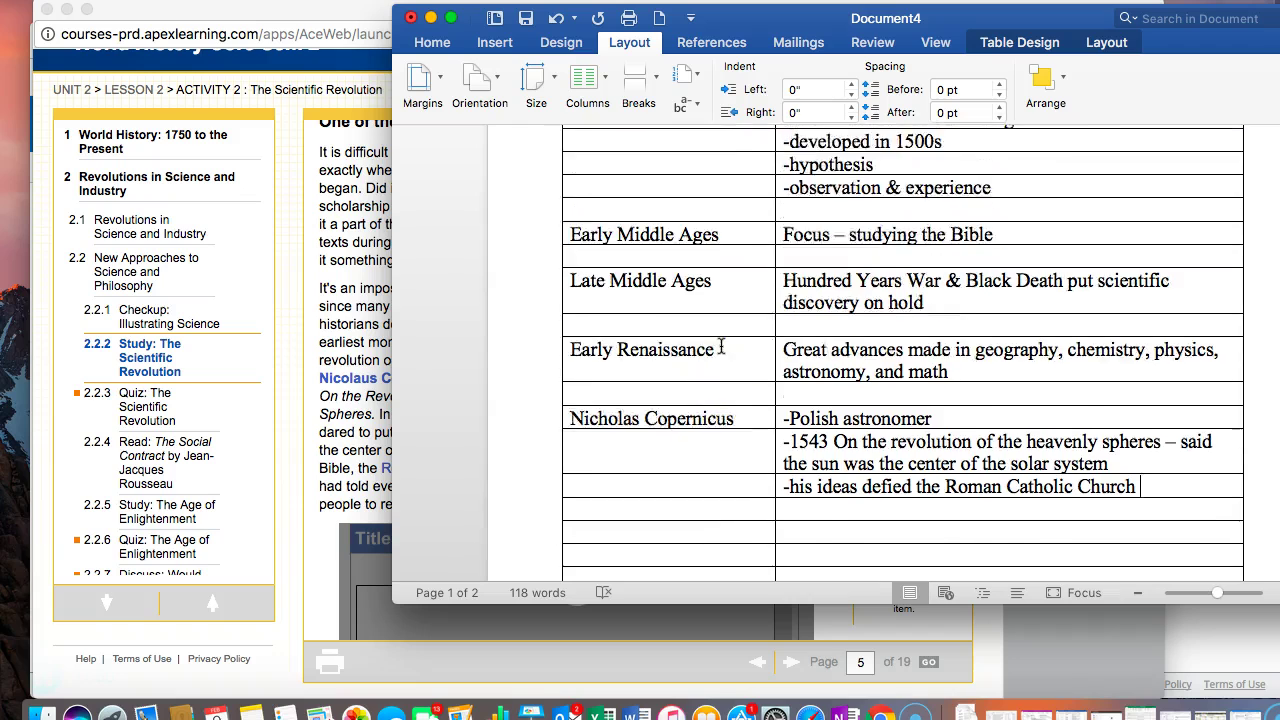
scroll(720, 345, "down", 8)
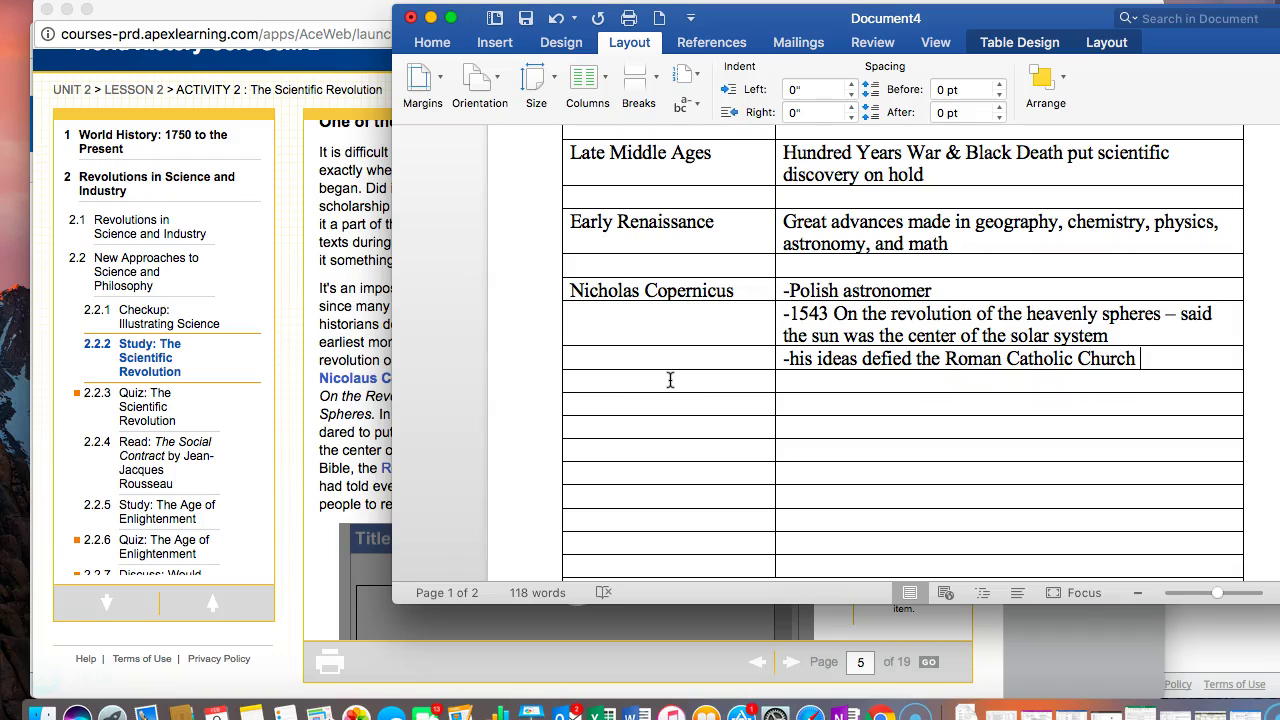
left_click(644, 385)
type("Did Copernicus")
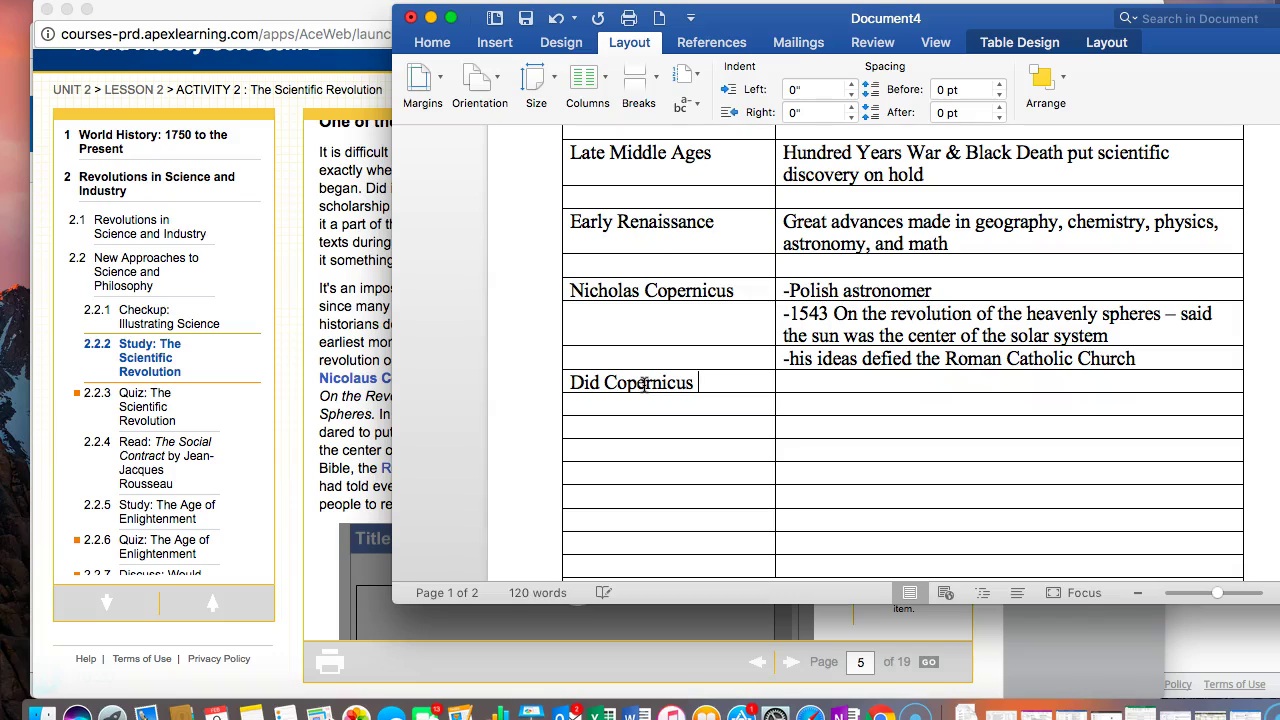
type(" receive hate mia")
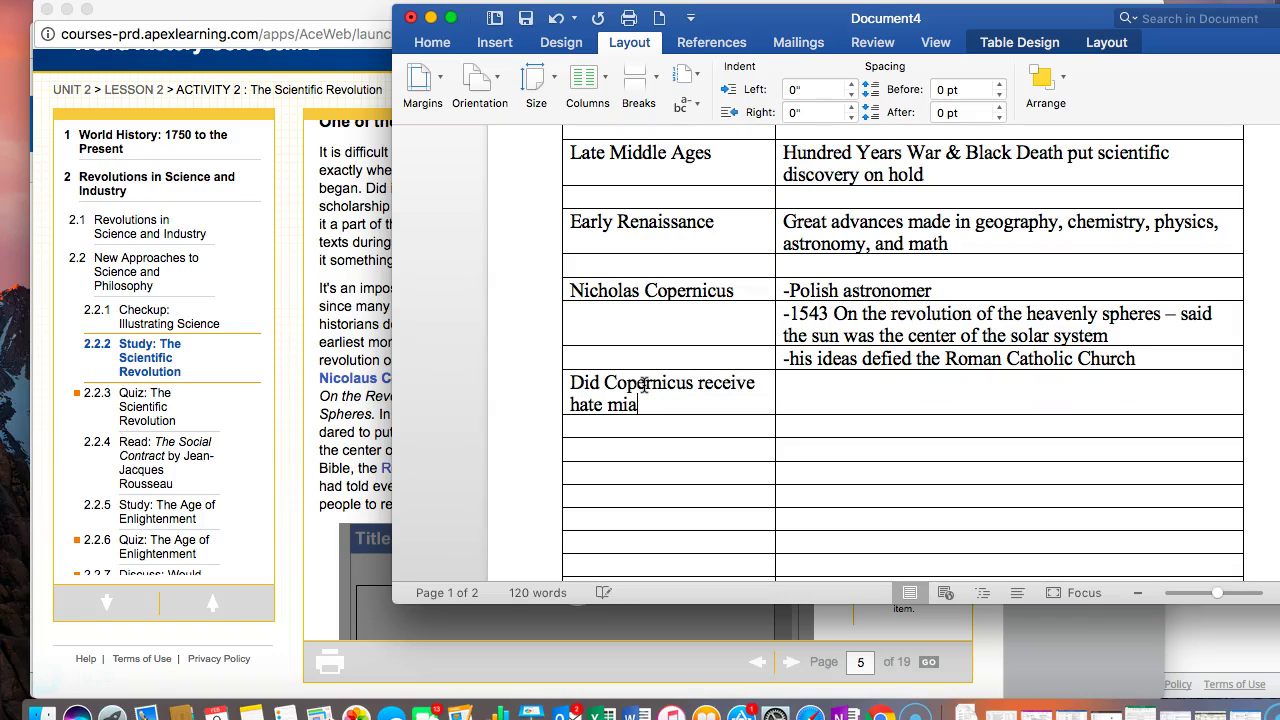
key("BackSpace")
key("BackSpace")
type("ail?")
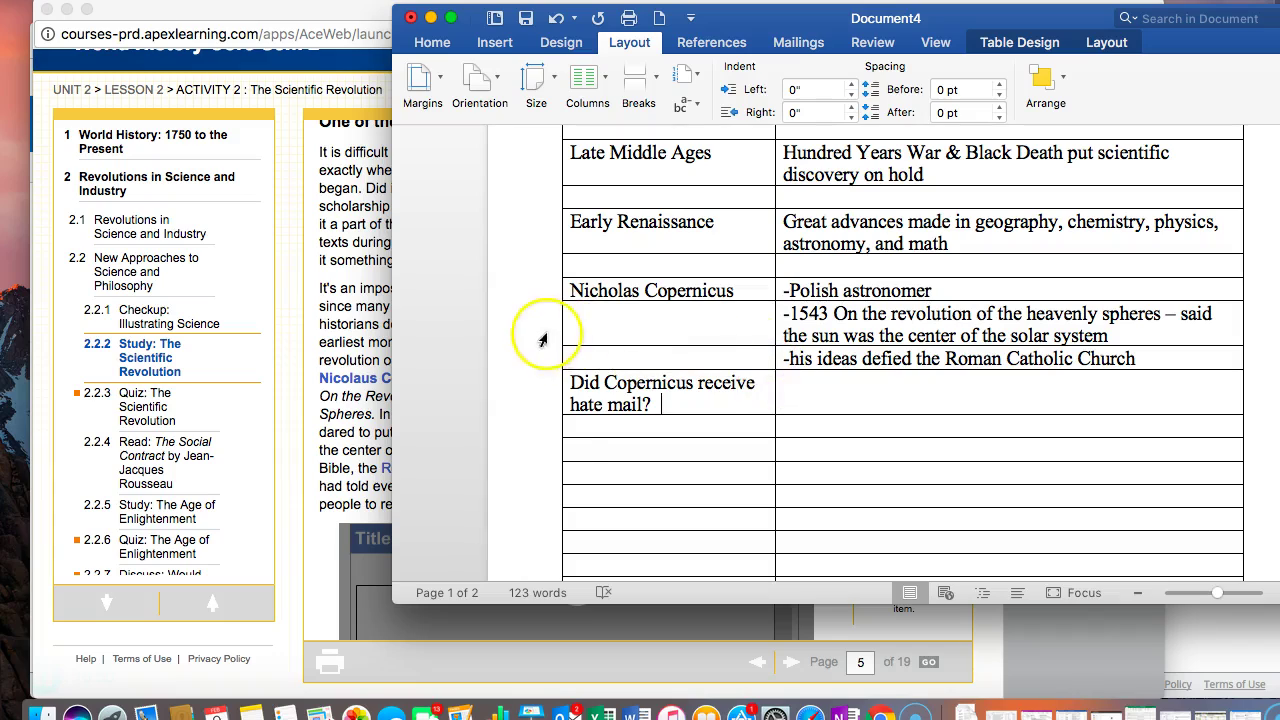
left_click(694, 430)
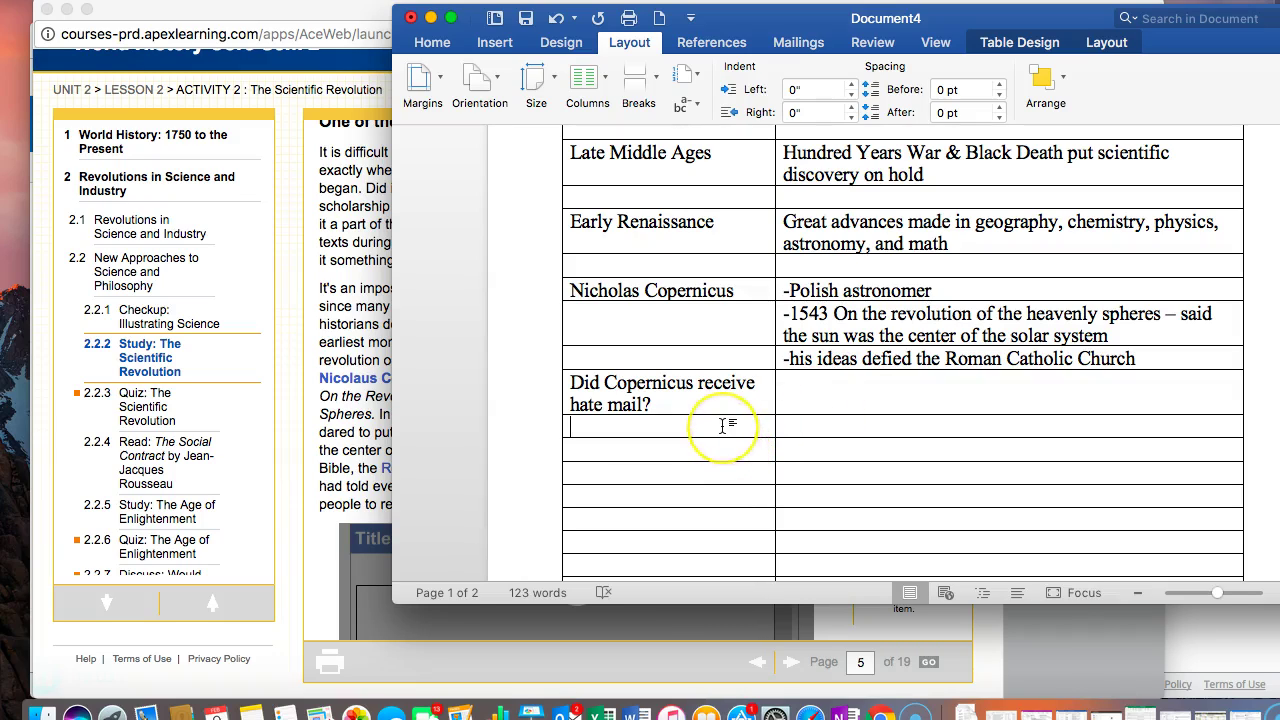
Step: Enter the question "When did Copernicus write his book?" in the row below the hate mail question and reposition the document window
type("W")
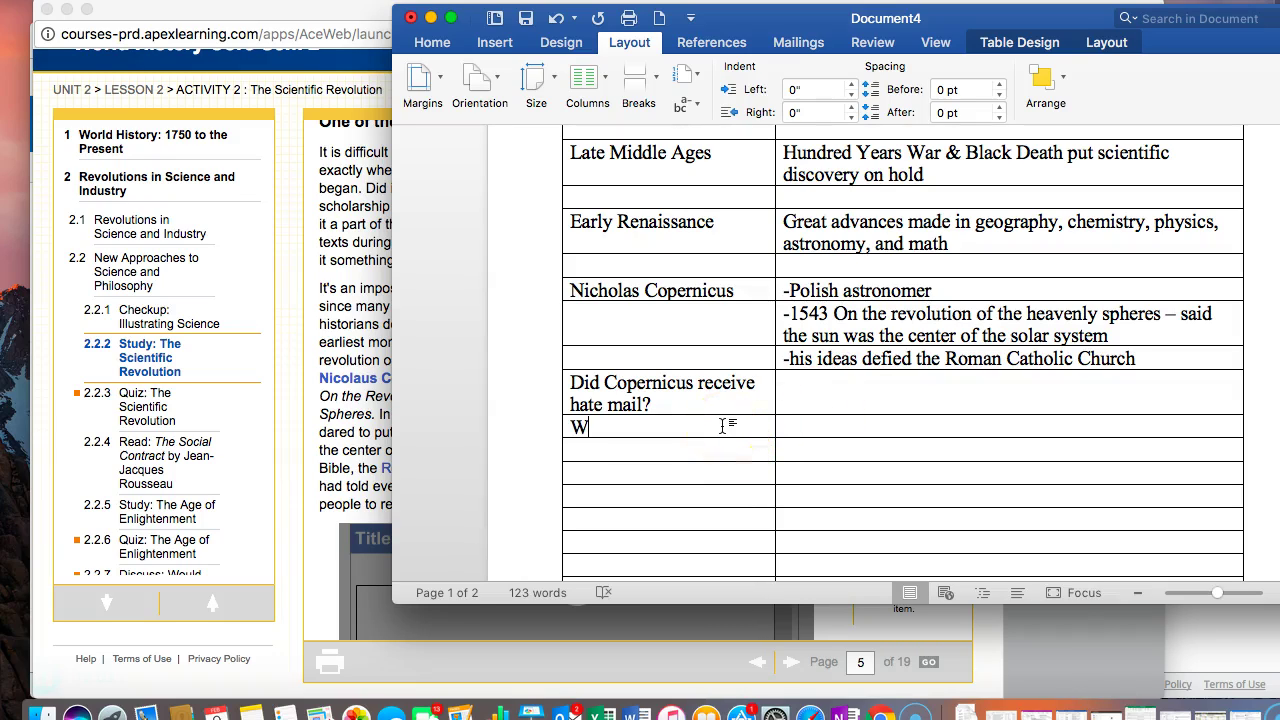
type("hen did Cop")
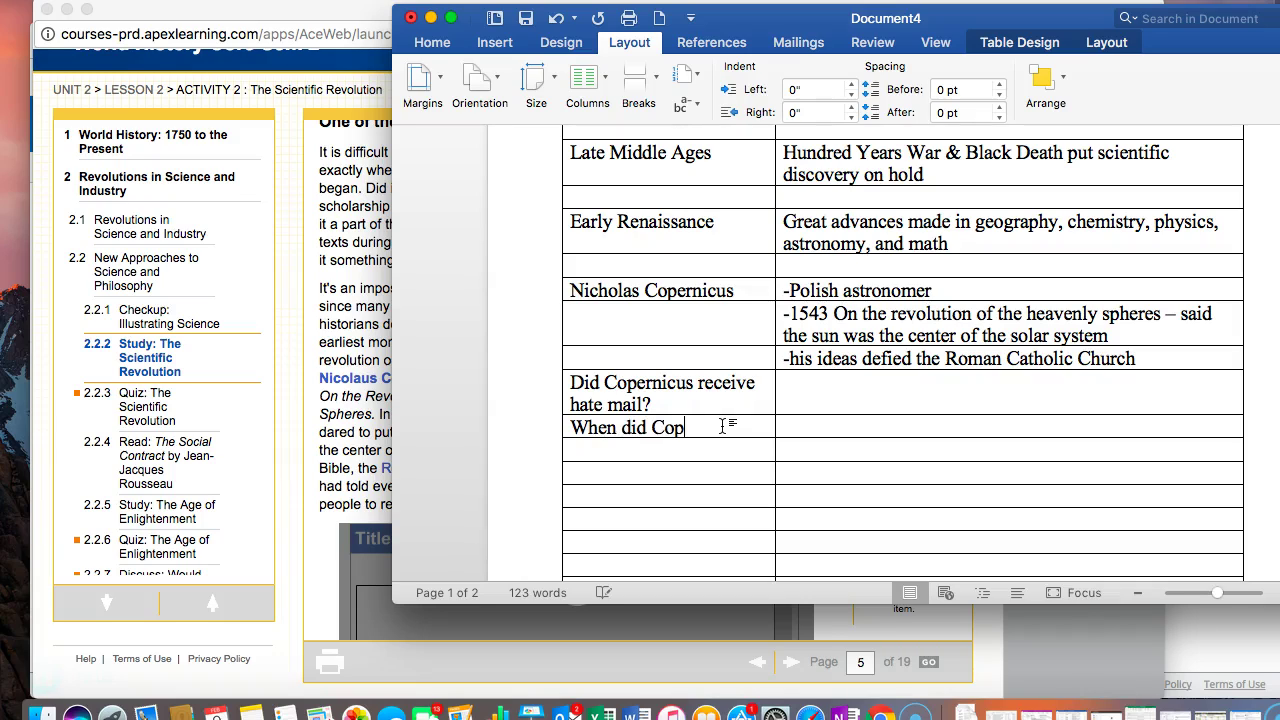
type("ernicus write his ")
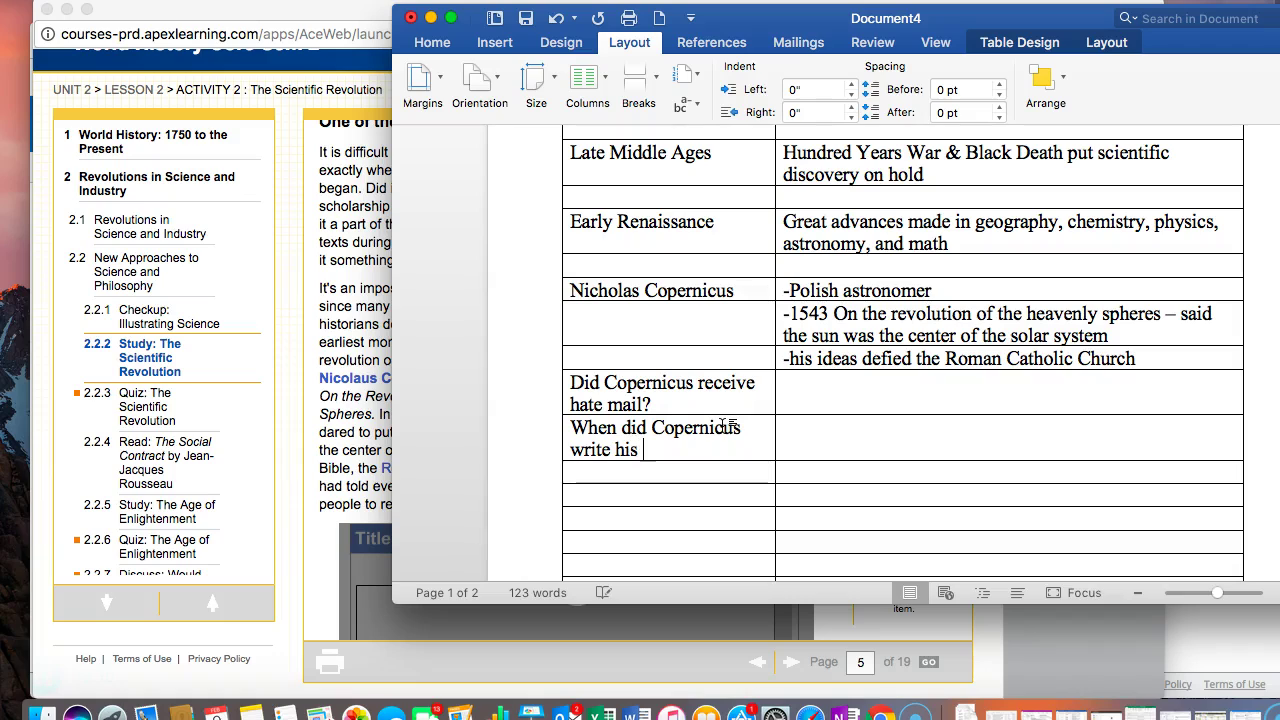
type("book?")
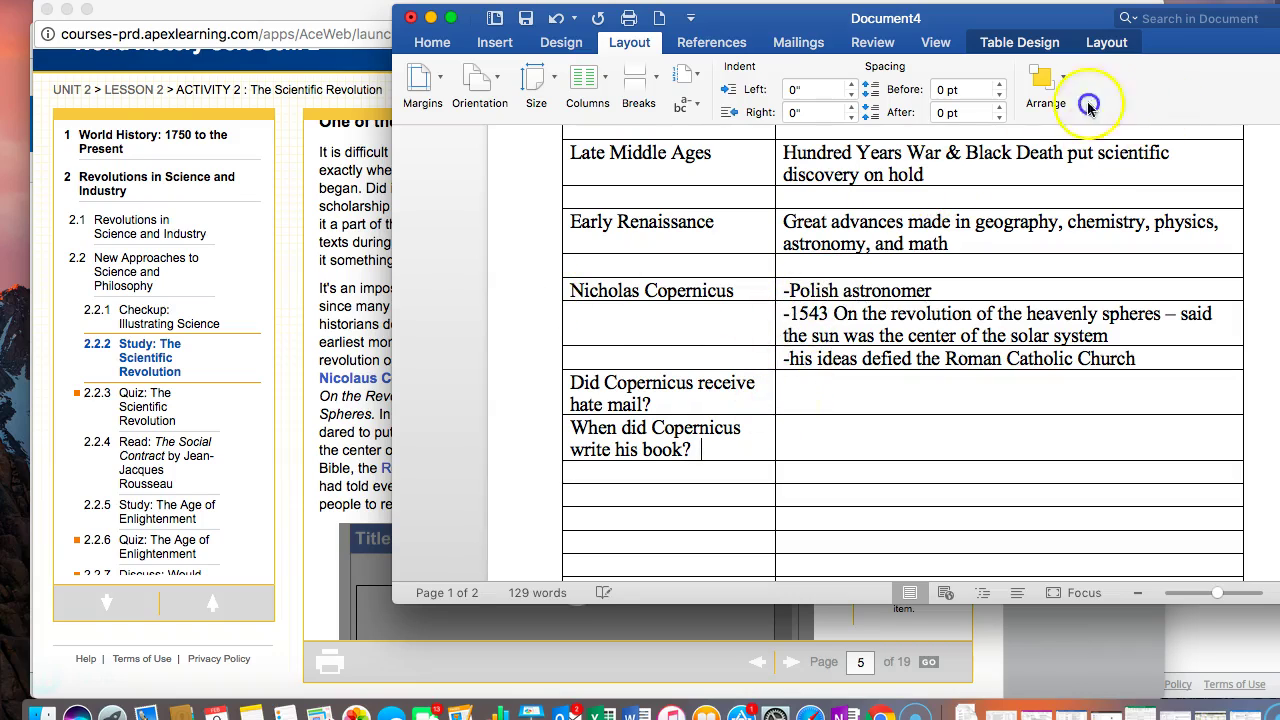
double_click(1160, 22)
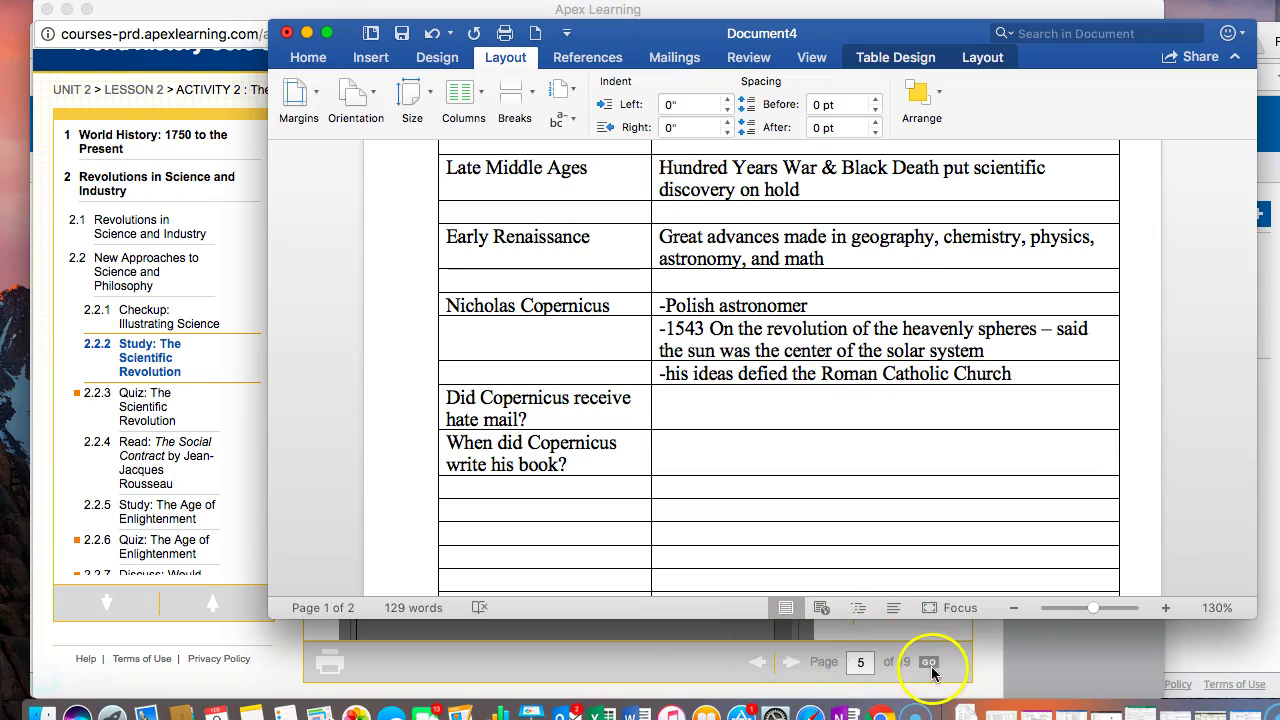
Step: Switch to the Apex Learning lesson, jump to page 17 and read through the section on the effects of the Scientific Revolution
left_click(648, 631)
left_click(860, 662)
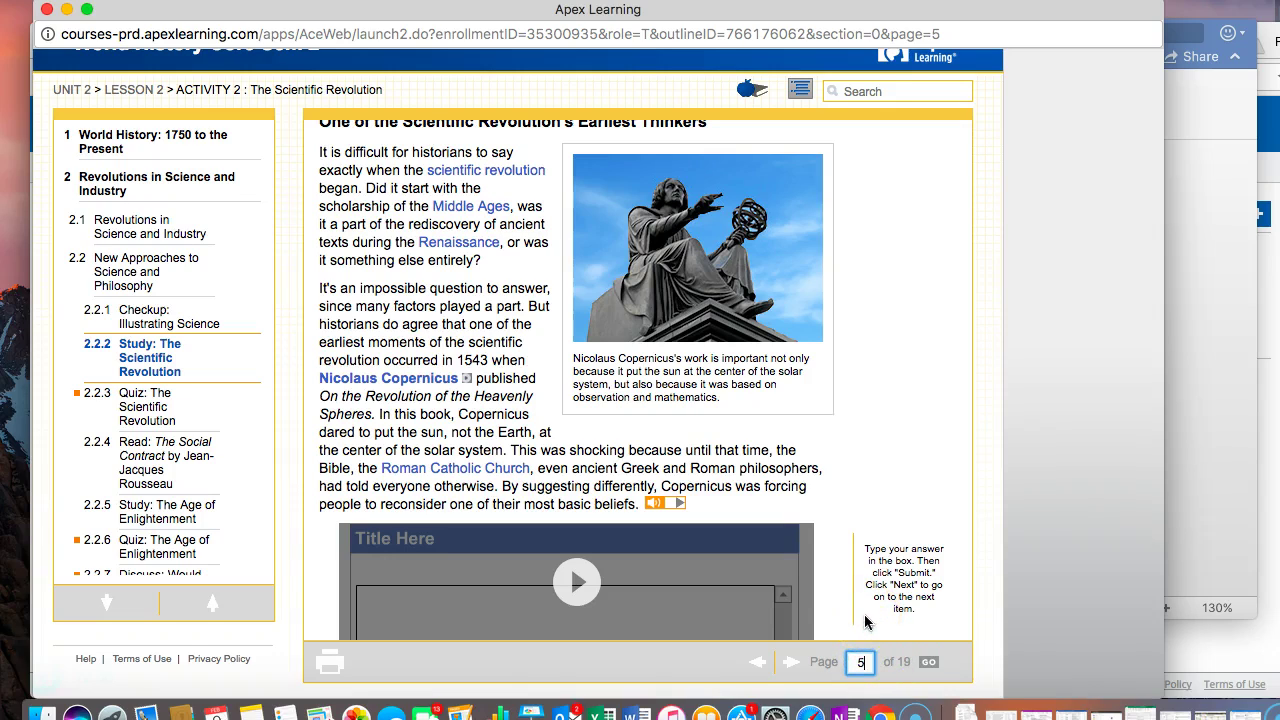
left_click(865, 622)
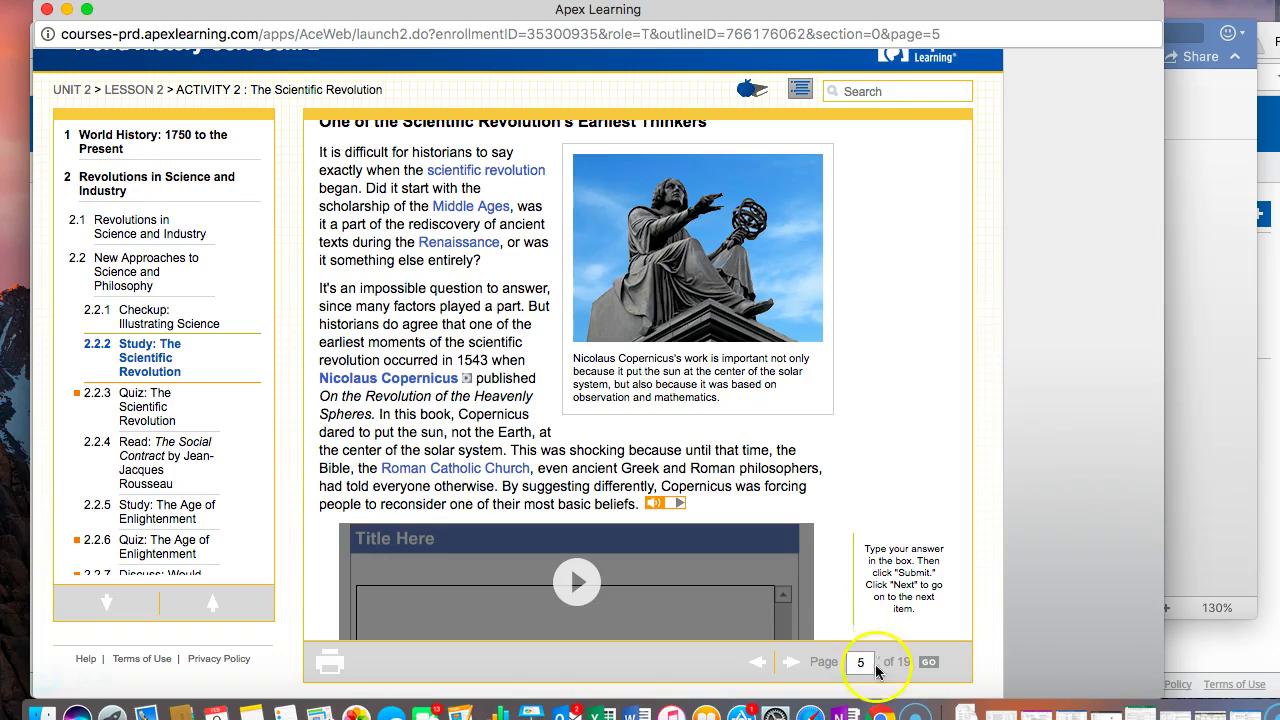
double_click(867, 663)
key("BackSpace")
type("17")
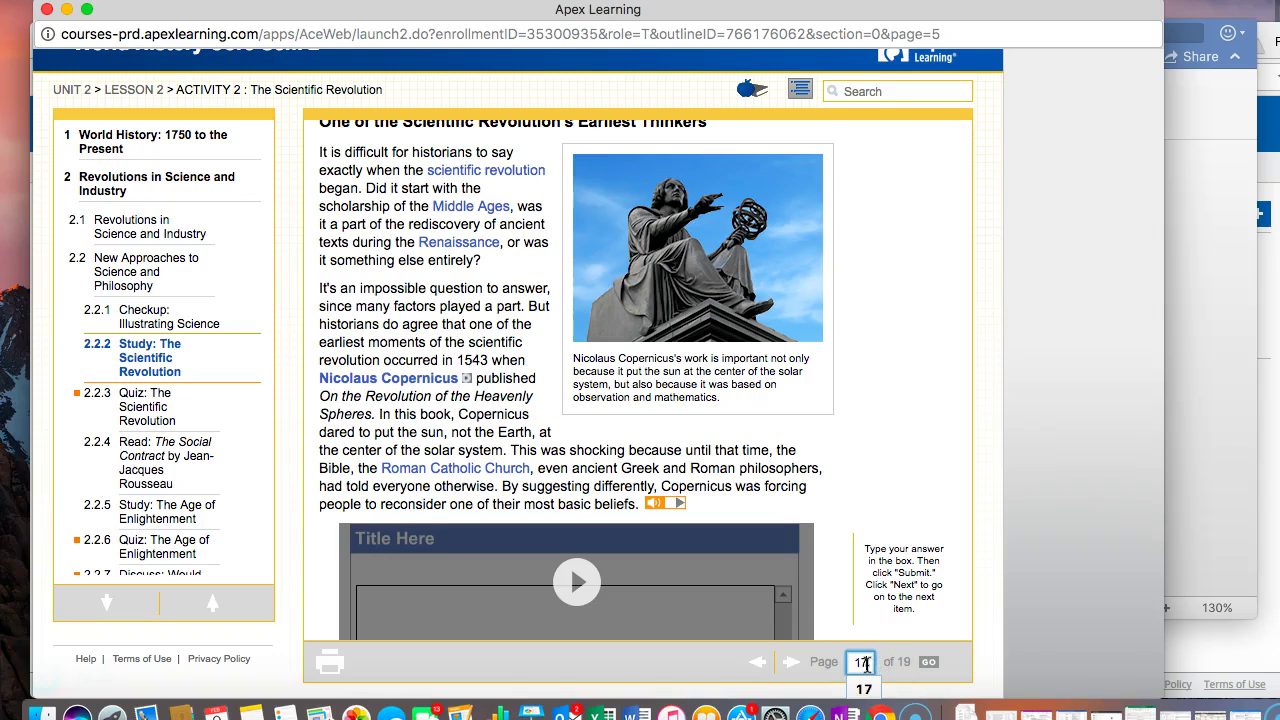
key("Return")
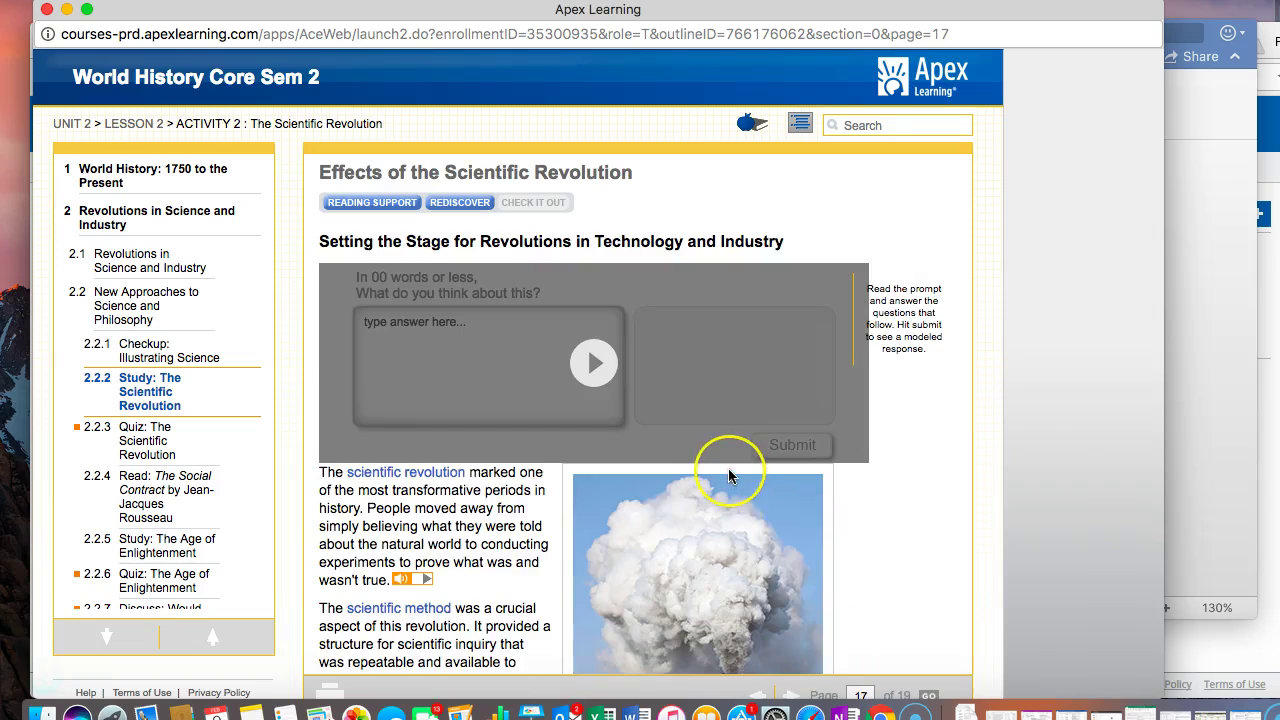
scroll(728, 470, "down", 8)
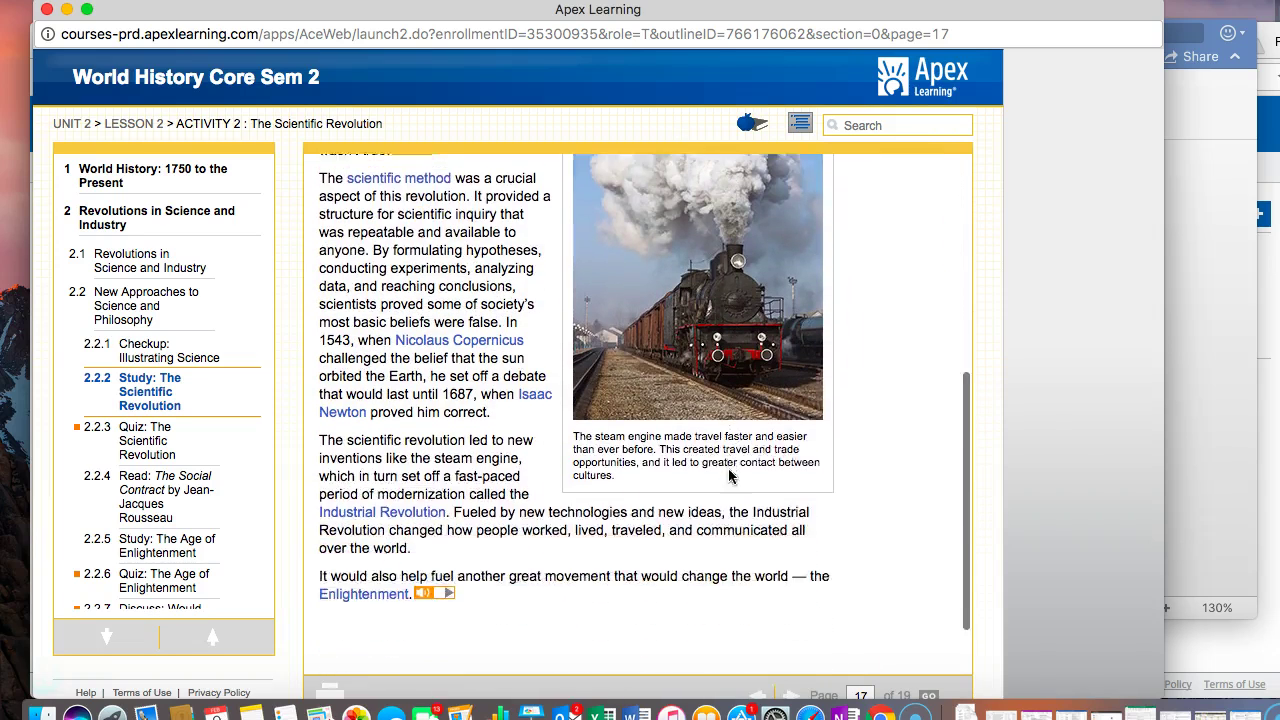
scroll(728, 476, "down", 3)
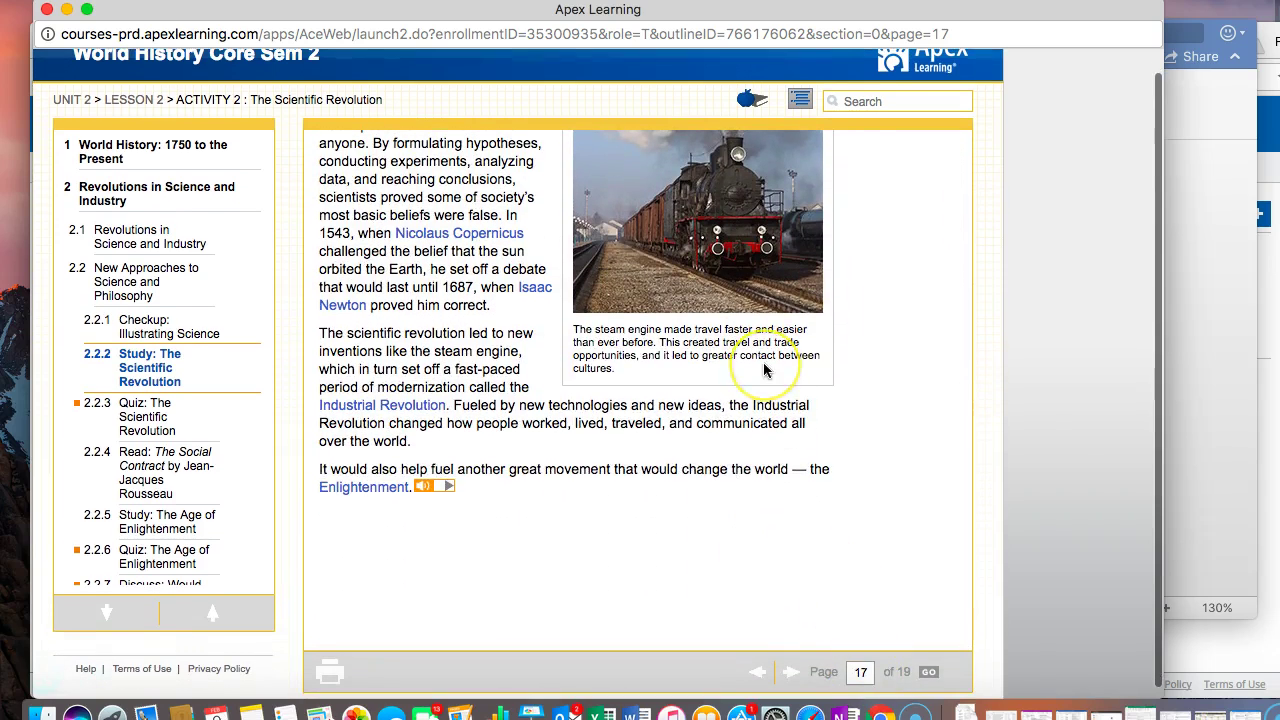
scroll(765, 370, "up", 10)
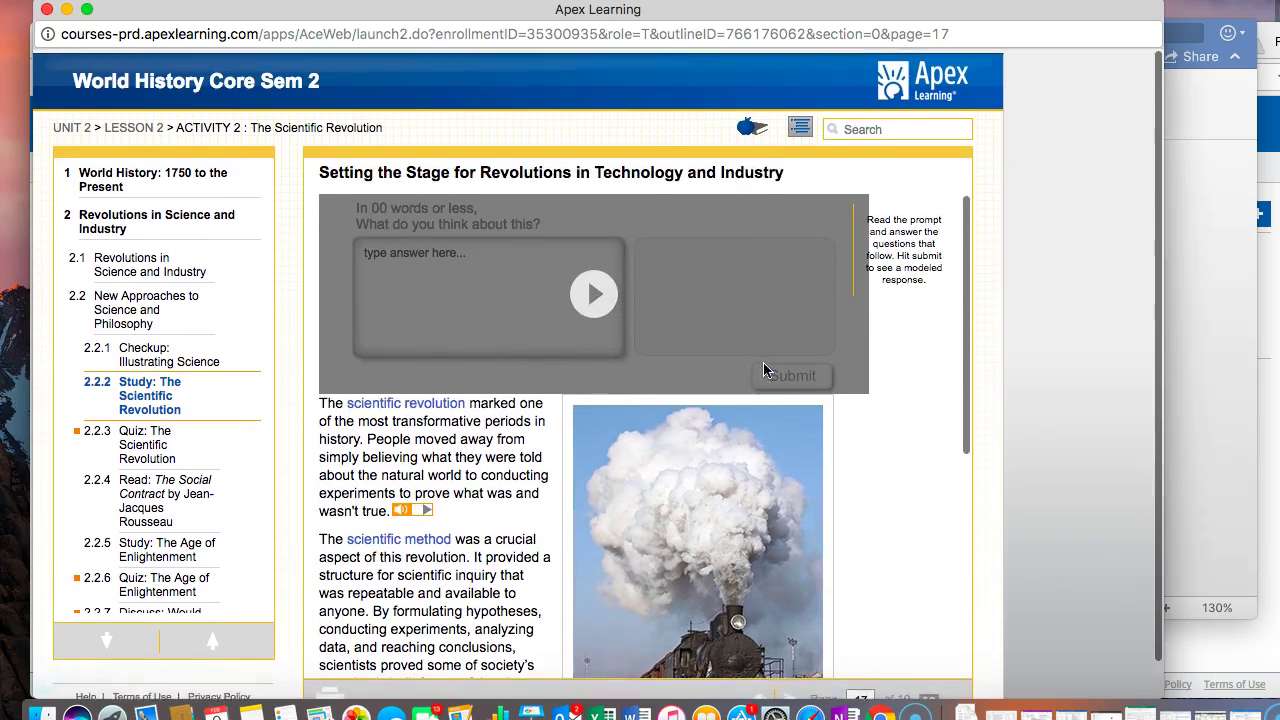
scroll(763, 366, "down", 10)
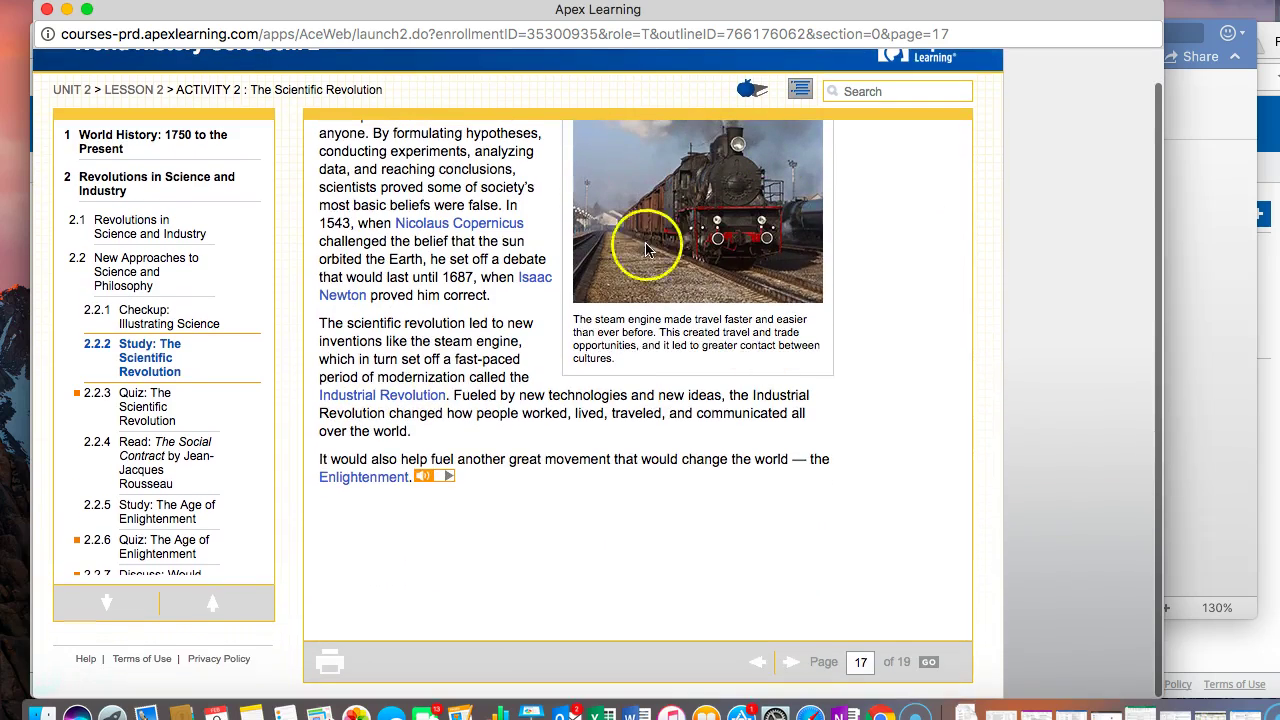
Step: Go to page 18 to examine the Check Your Understanding exercise, and advance to the Study Wrap-Up on page 19
left_click(866, 662)
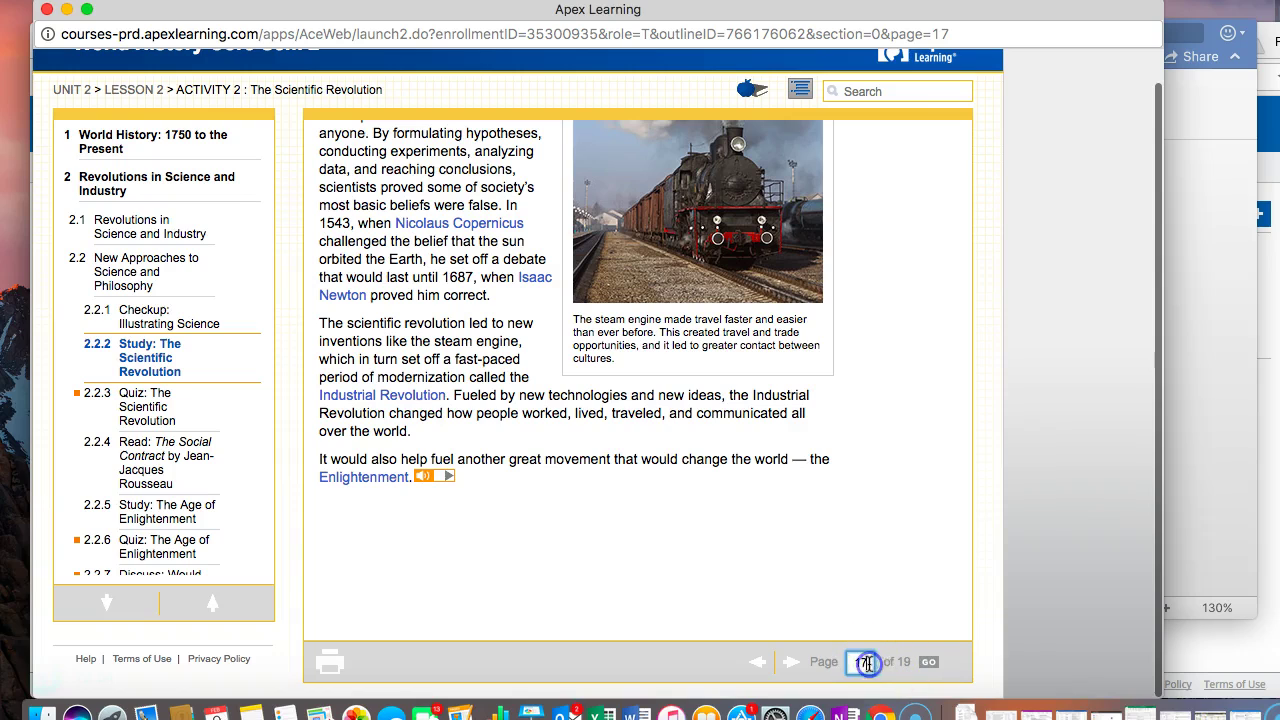
type("18")
key("Return")
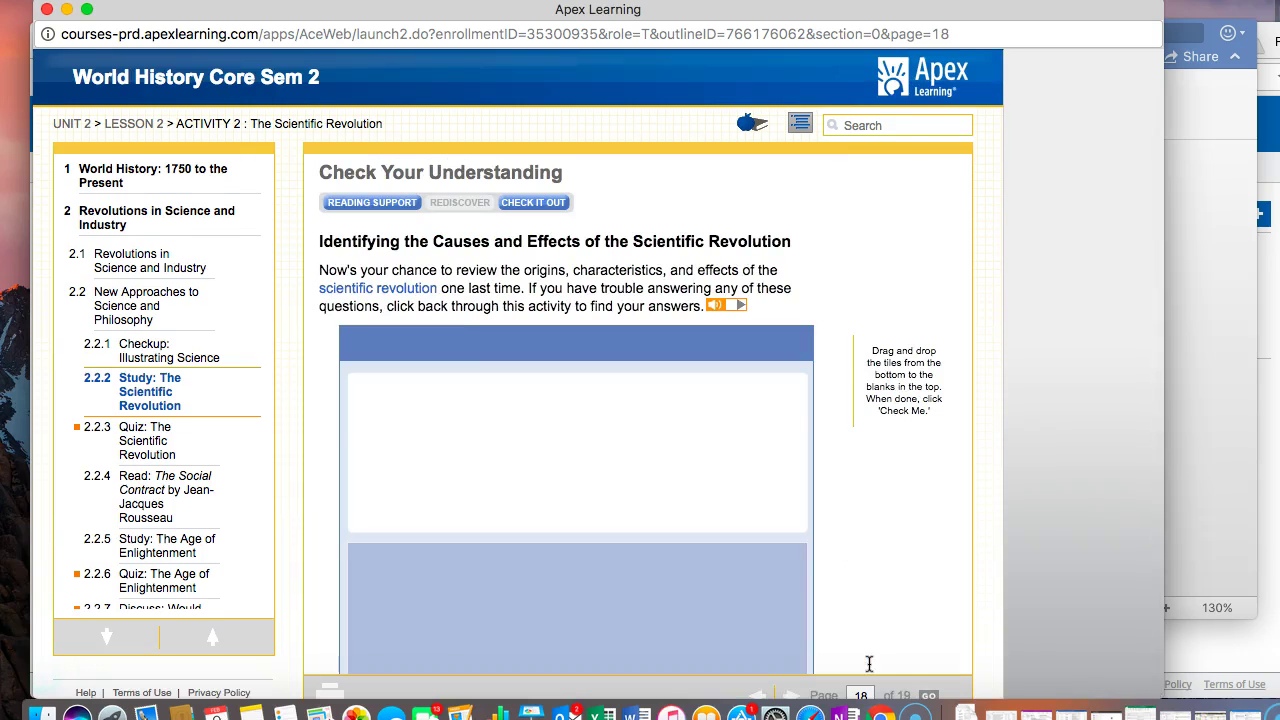
scroll(698, 374, "down", 2)
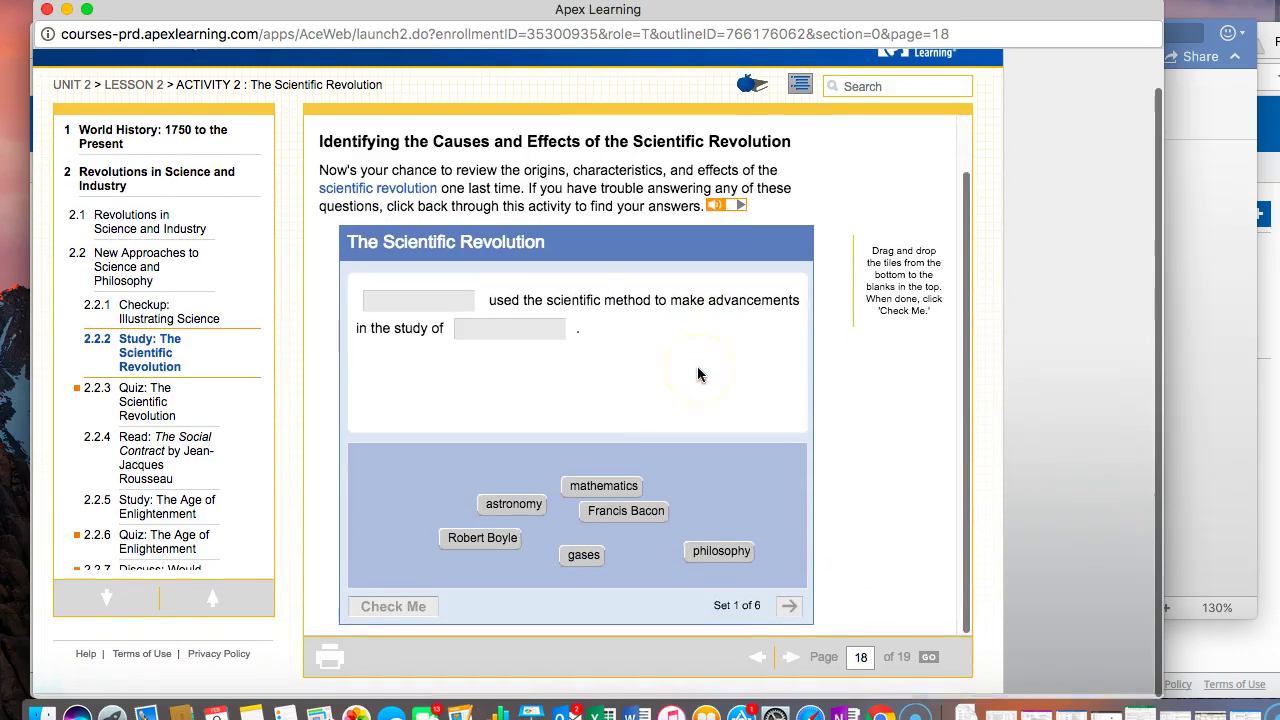
scroll(700, 377, "up", 2)
scroll(700, 377, "down", 2)
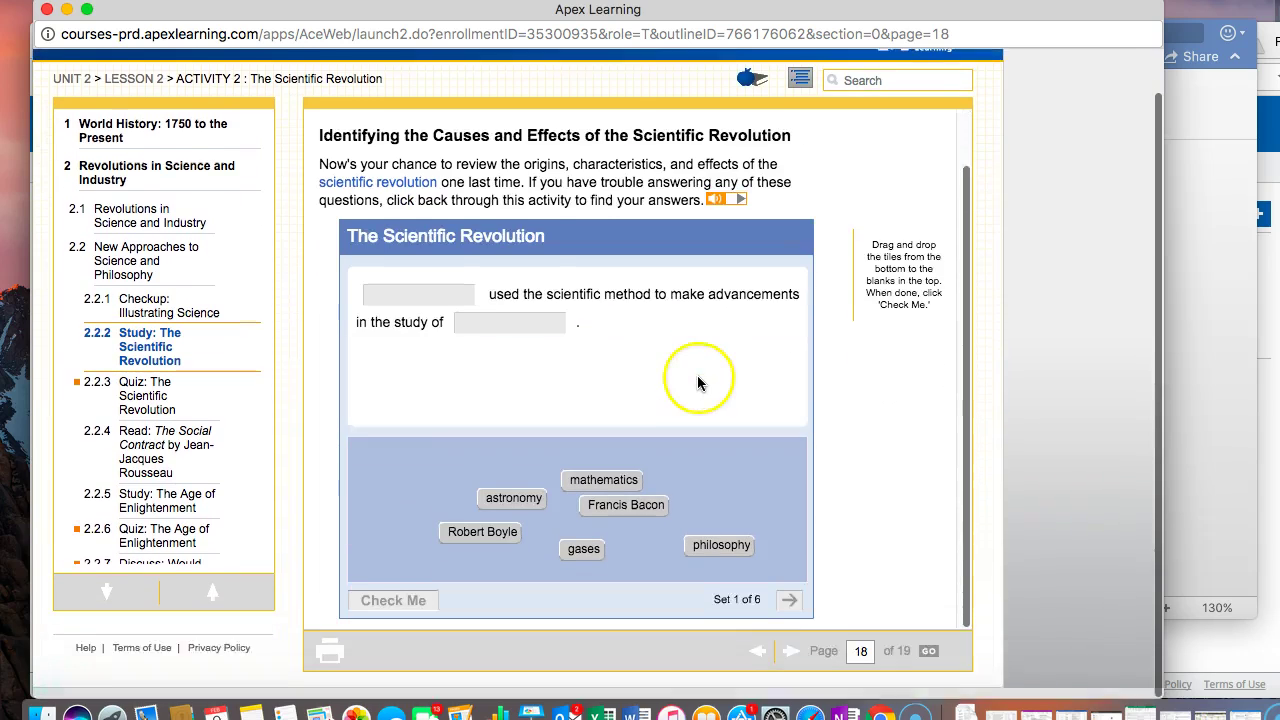
left_click(790, 662)
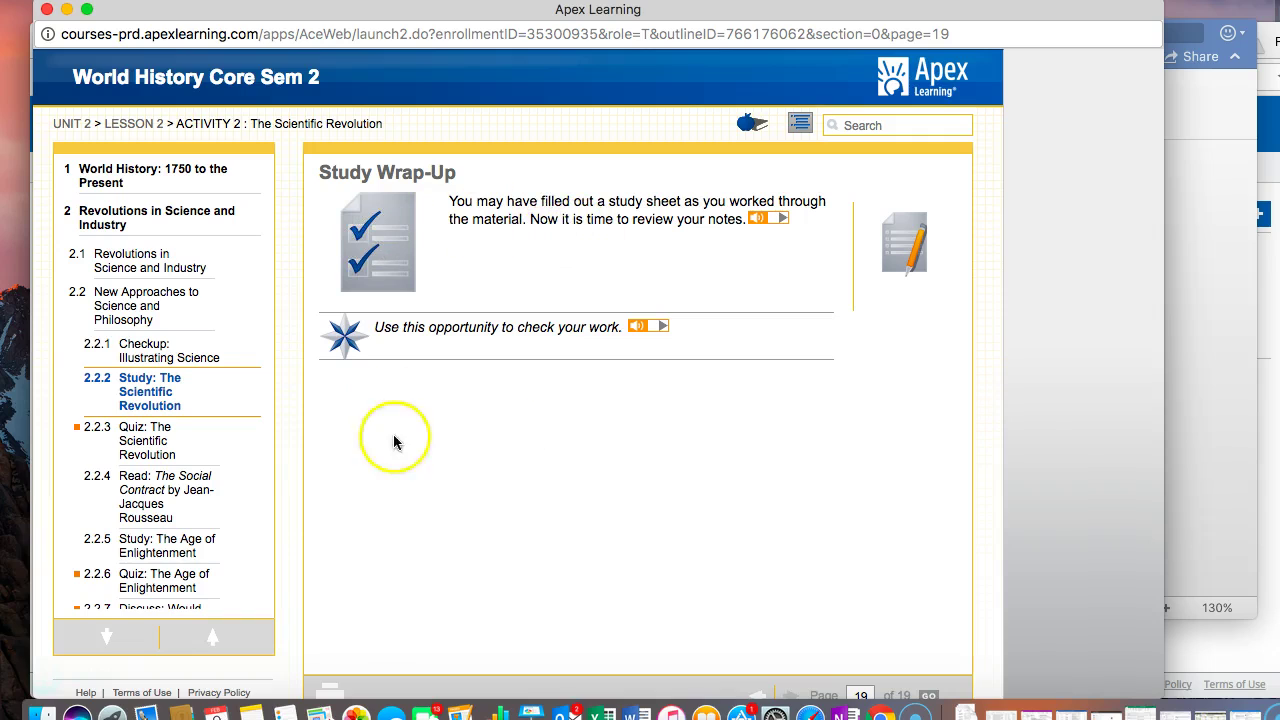
scroll(848, 543, "down", 2)
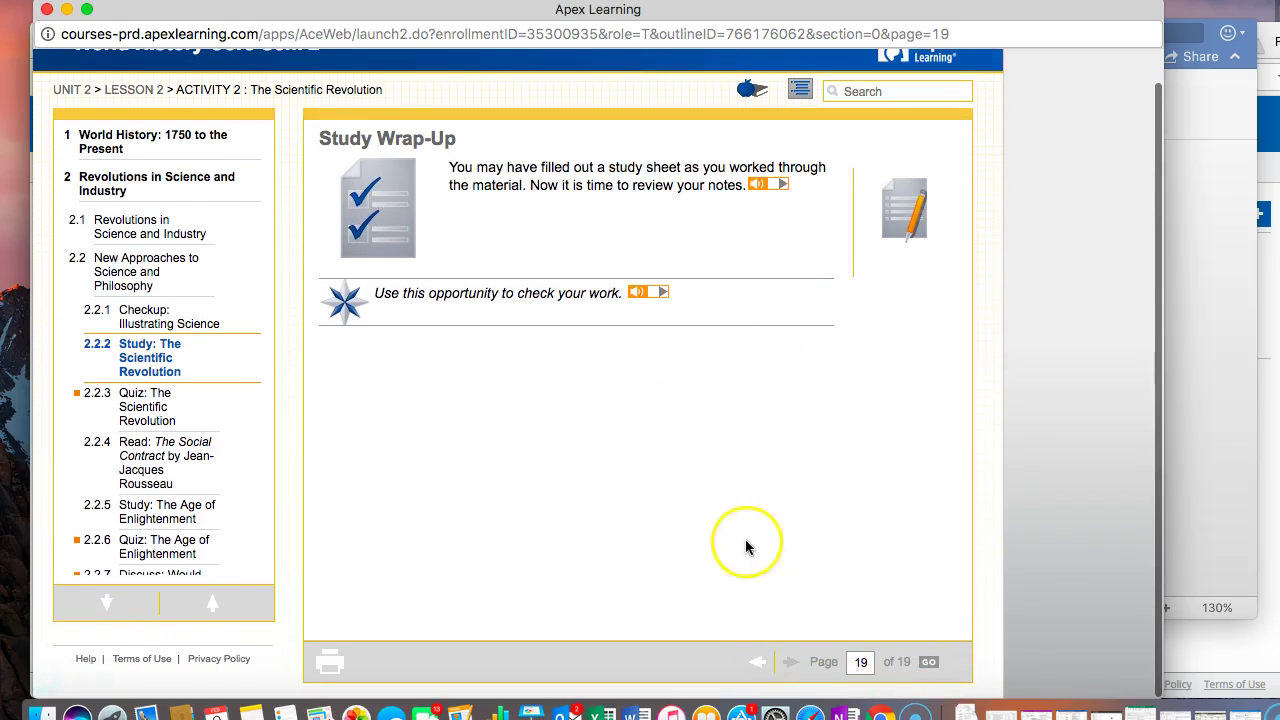
Step: Return to the Word document and review the Cornell notes, including the empty rows, the Summary area and the topic header
left_click(1214, 399)
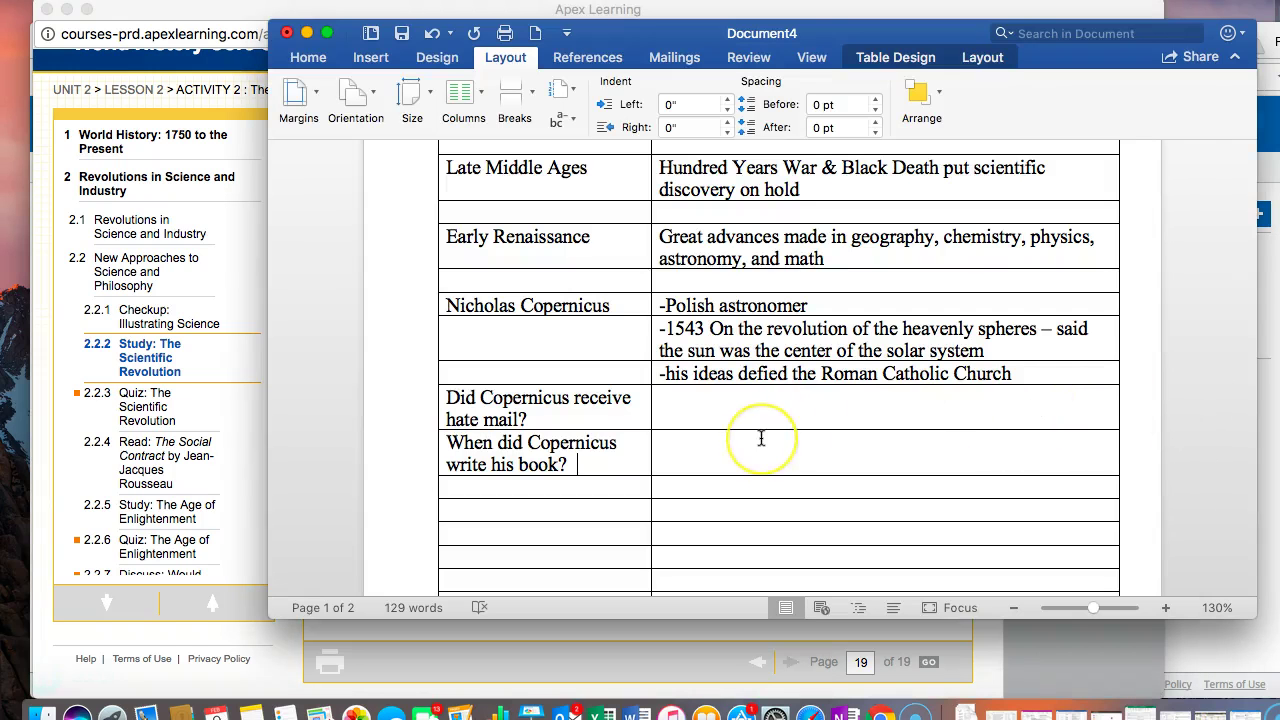
scroll(759, 437, "down", 5)
scroll(761, 437, "down", 2)
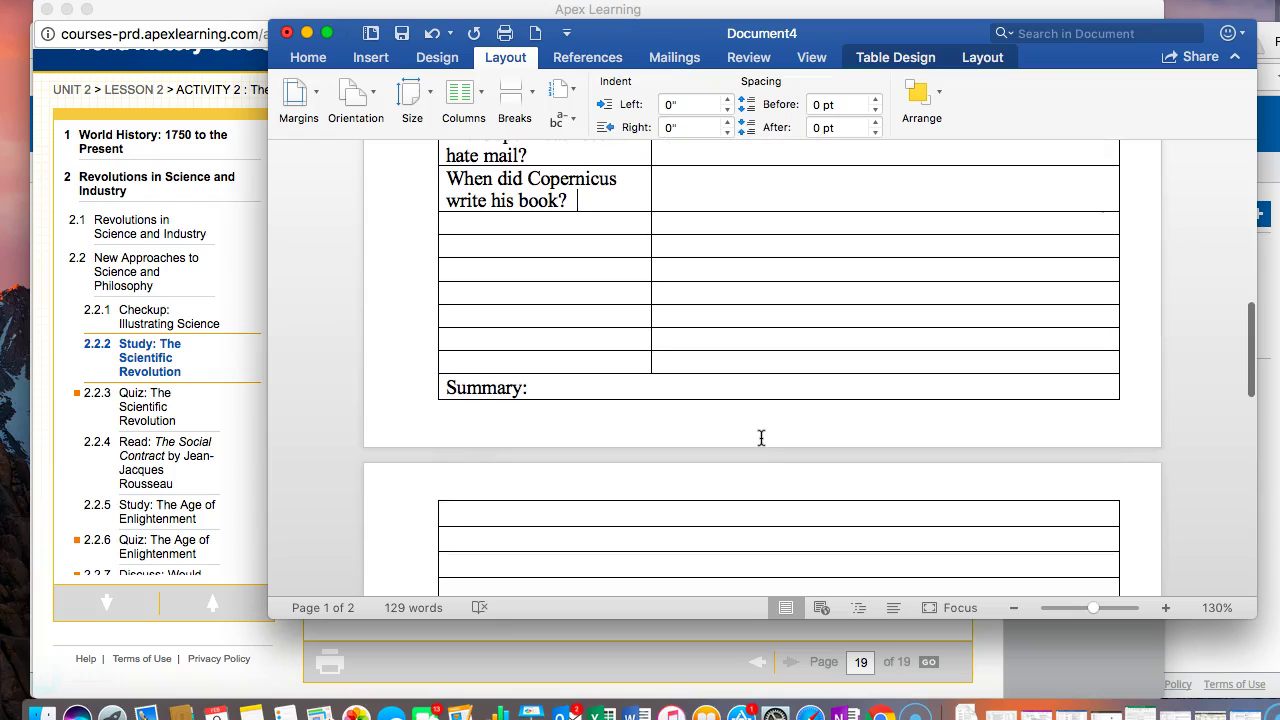
scroll(761, 437, "down", 3)
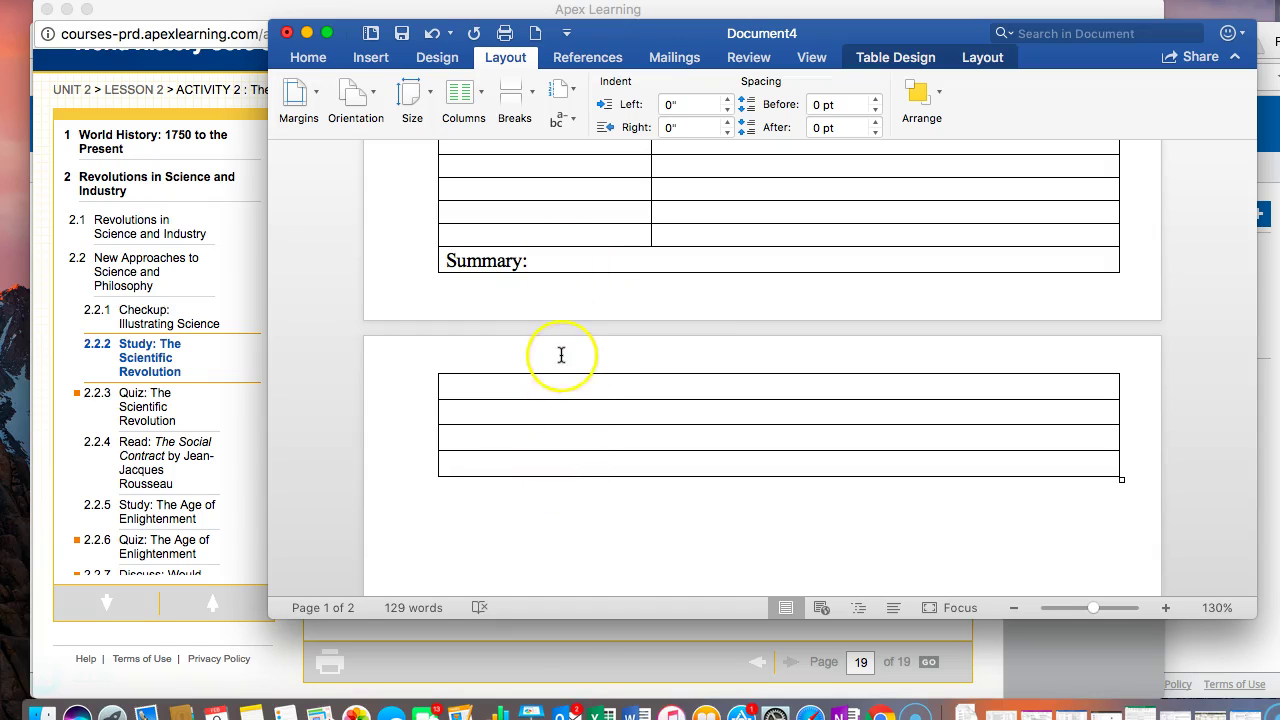
scroll(630, 232, "up", 15)
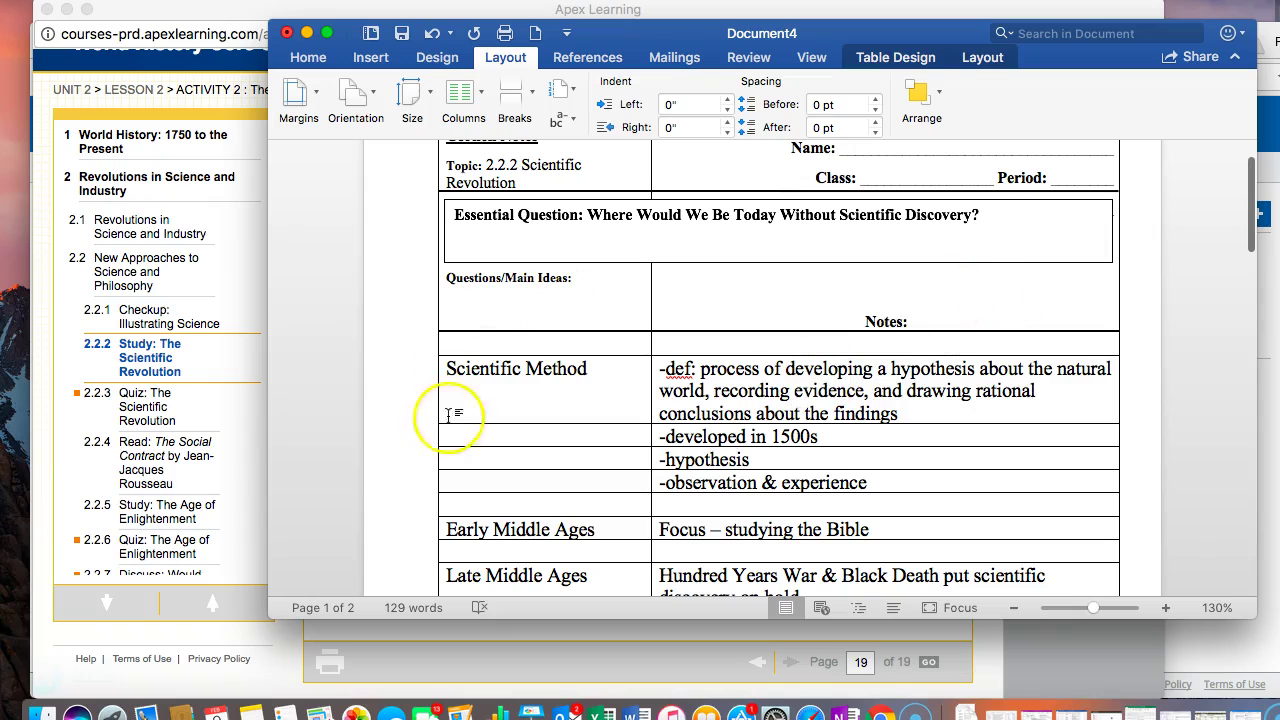
scroll(725, 472, "down", 3)
scroll(725, 472, "down", 6)
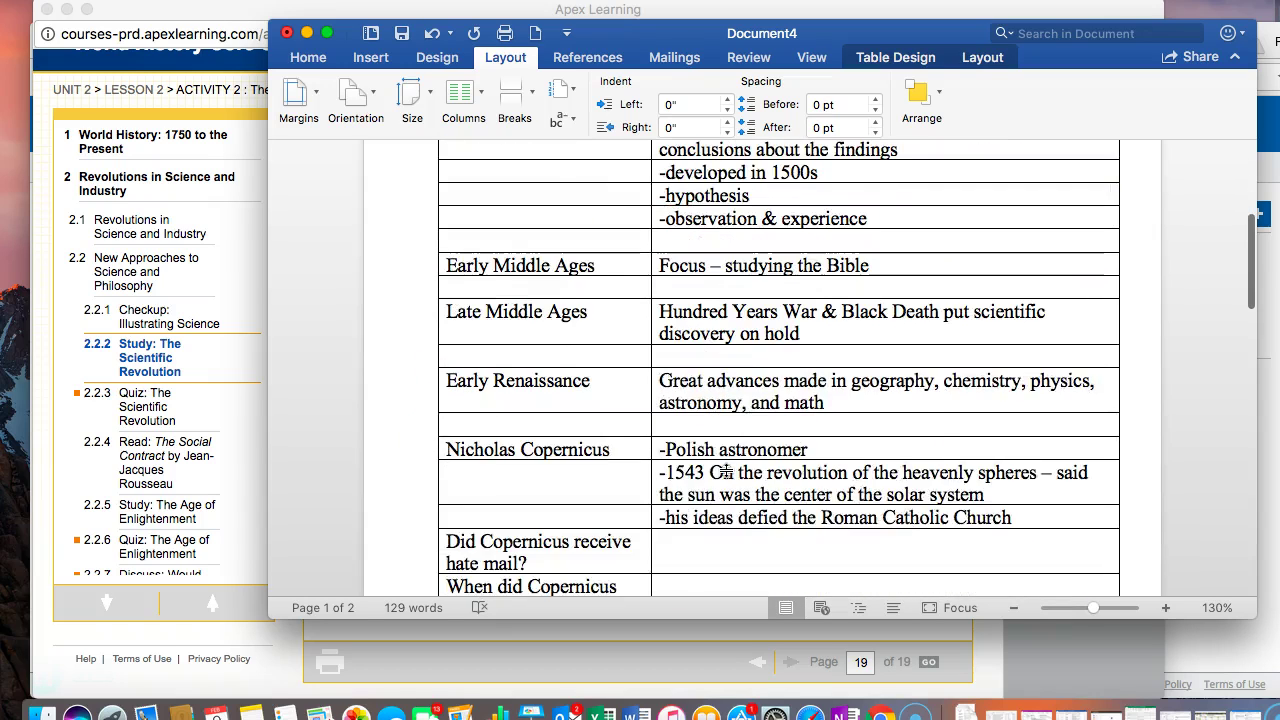
scroll(713, 367, "down", 7)
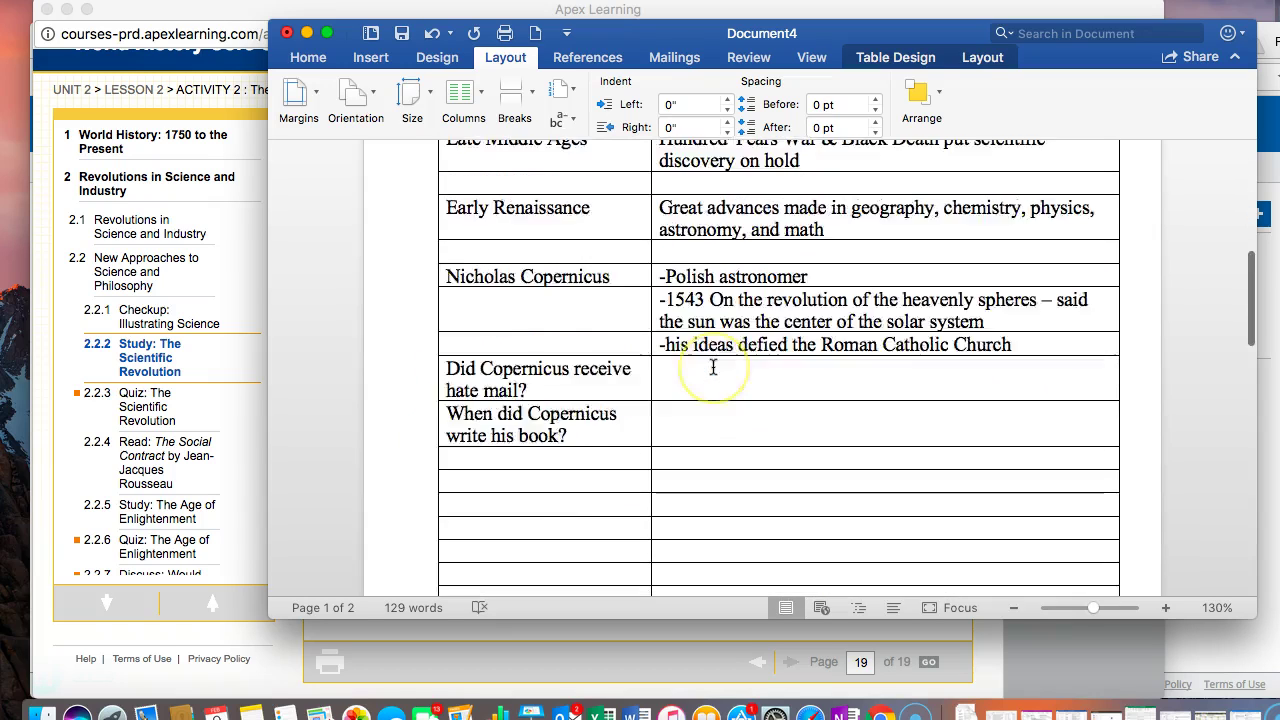
scroll(713, 367, "down", 1)
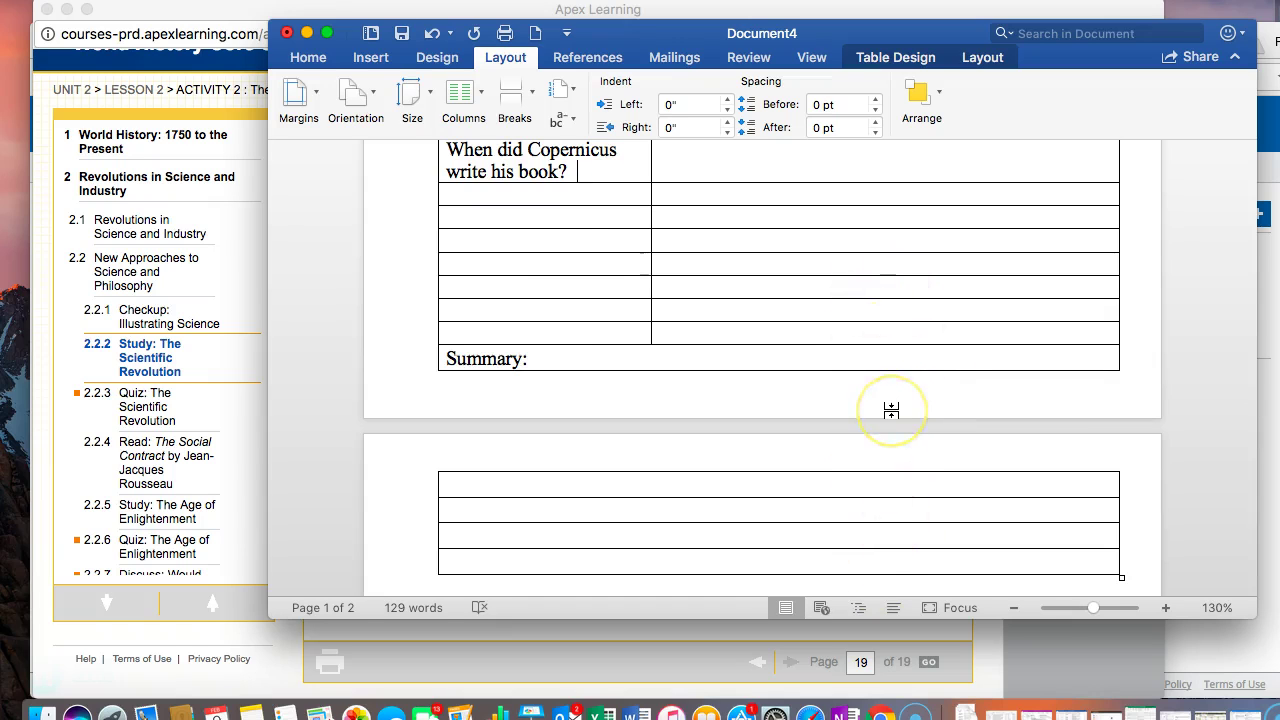
scroll(891, 410, "up", 15)
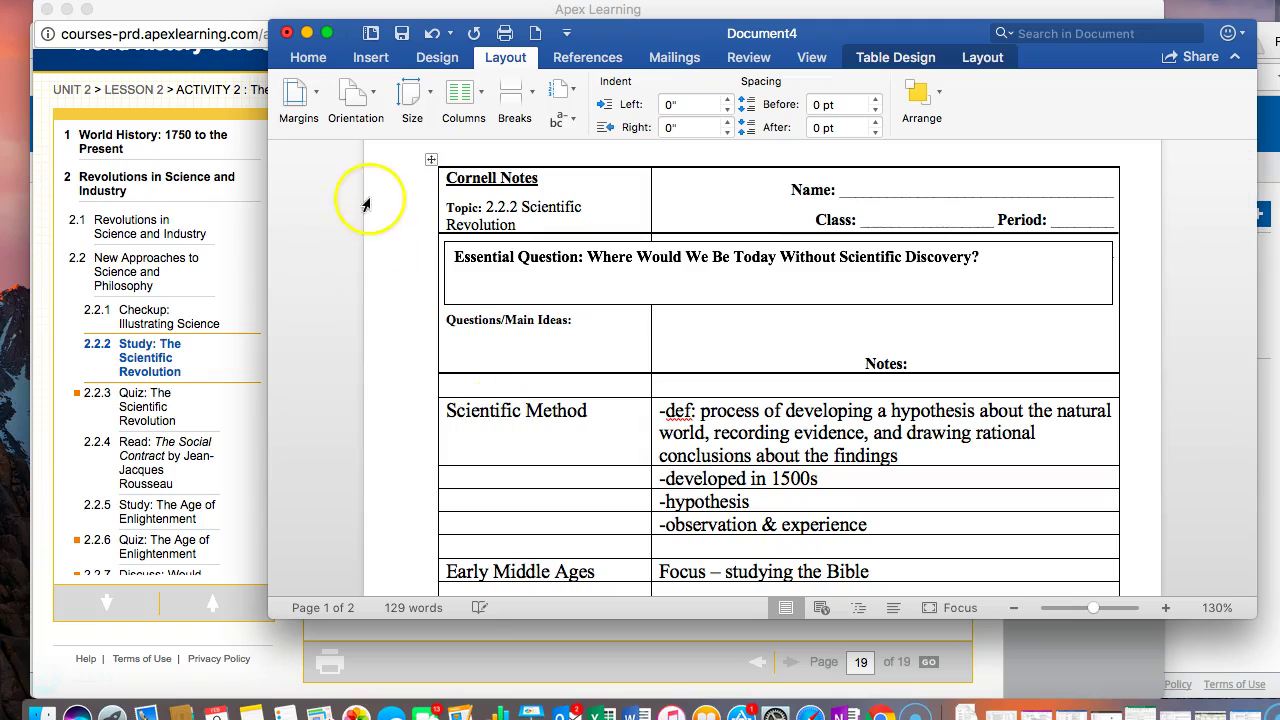
Step: Show the text formatting options and look over the notes again between the Scientific Method entry and the Summary row
left_click(314, 62)
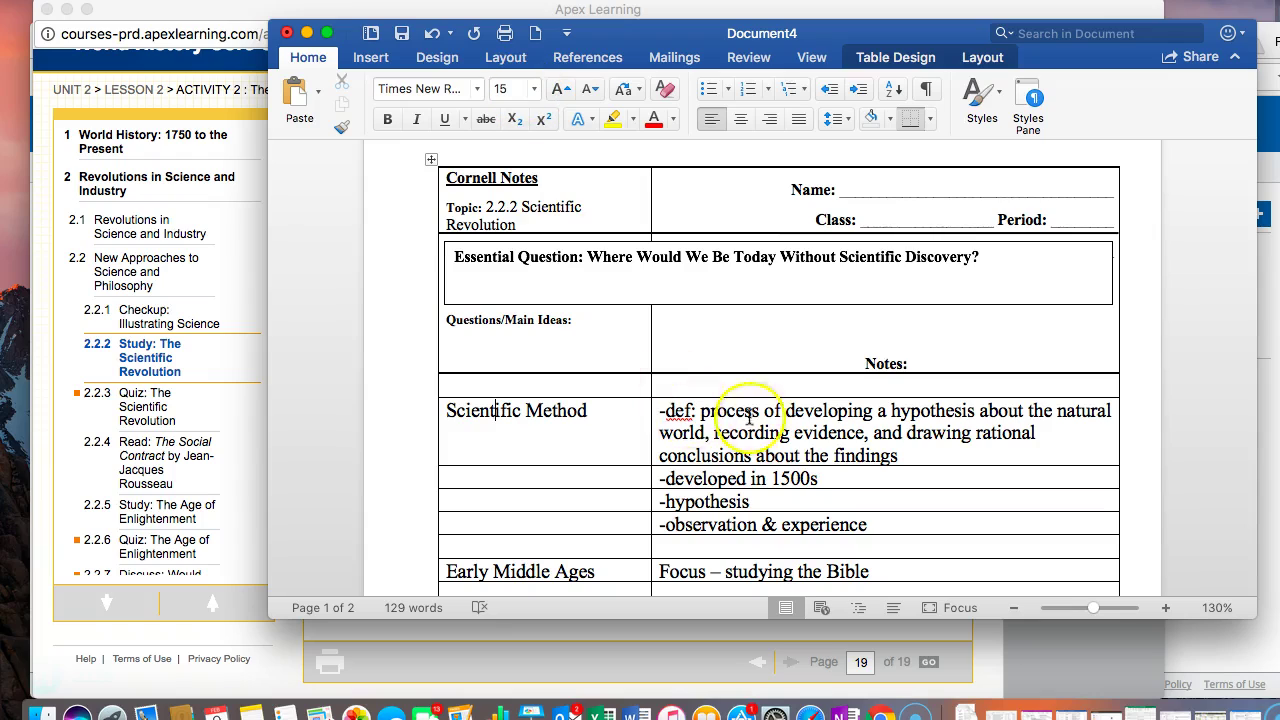
scroll(760, 440, "down", 8)
scroll(763, 415, "down", 10)
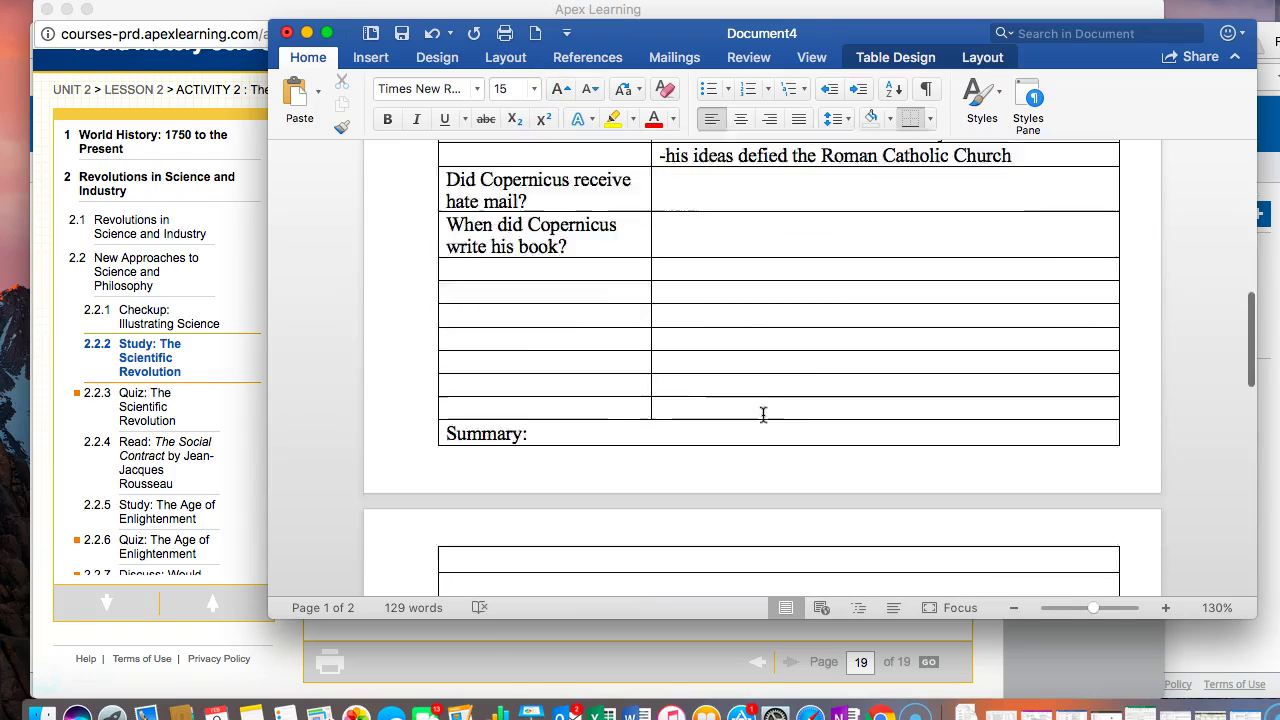
scroll(763, 415, "up", 5)
scroll(763, 415, "up", 12)
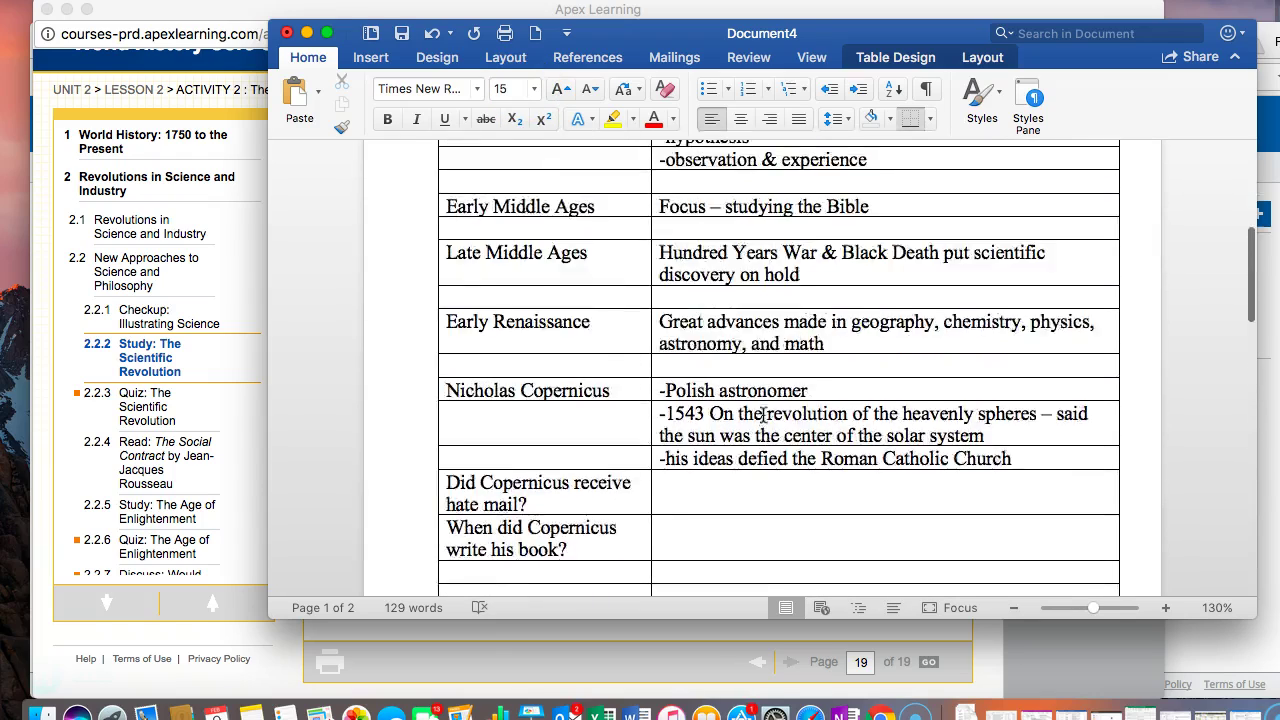
left_click(708, 412)
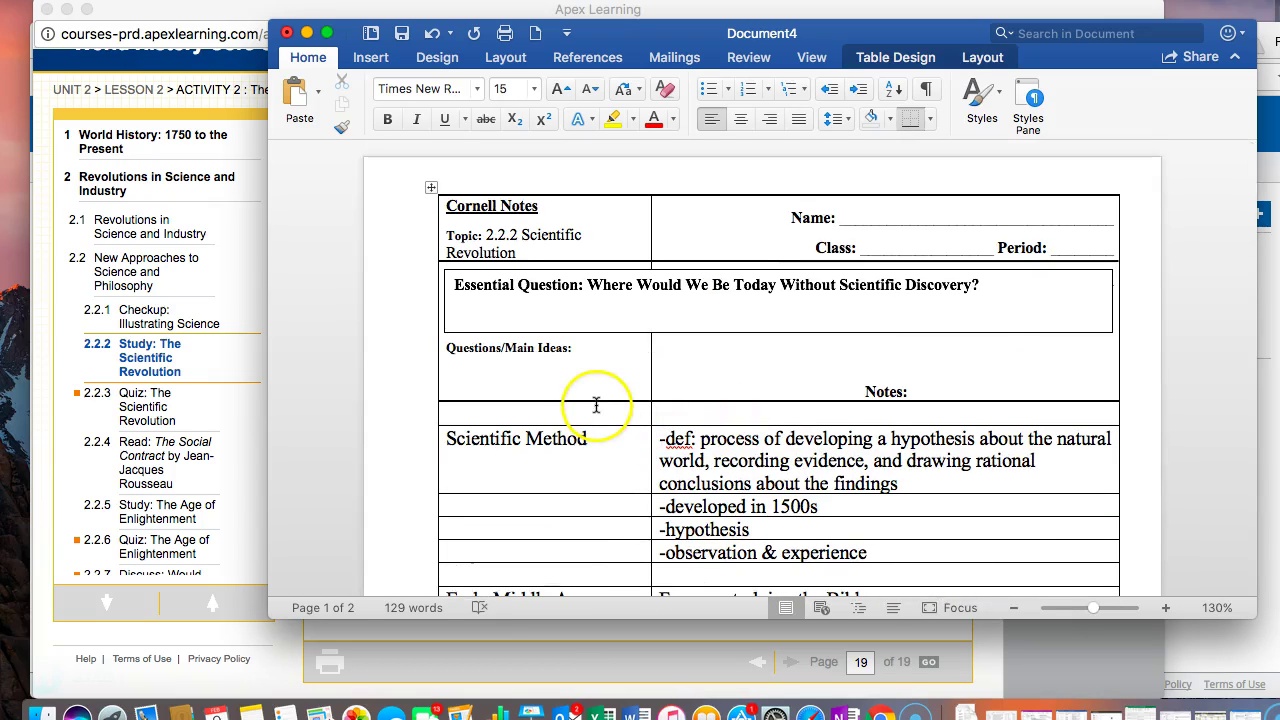